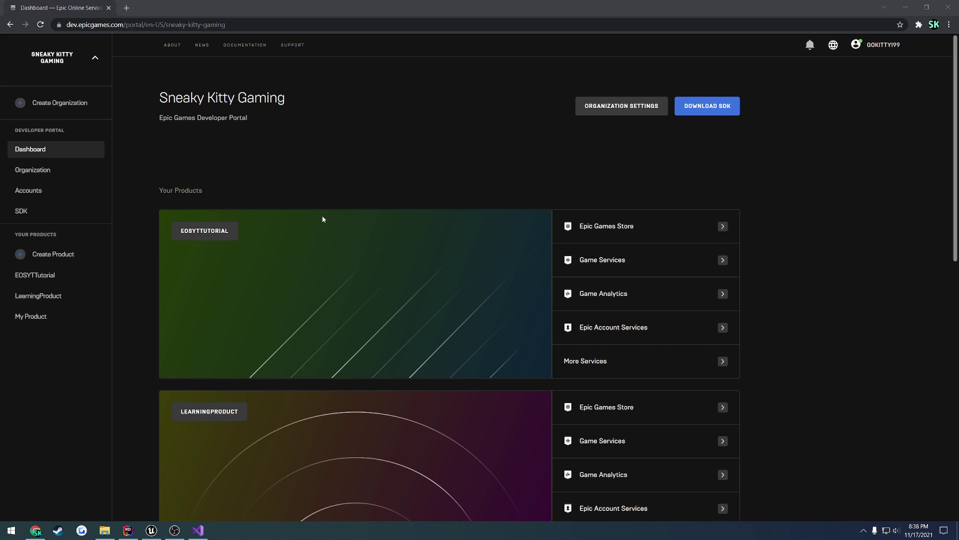
pyautogui.click(152, 530)
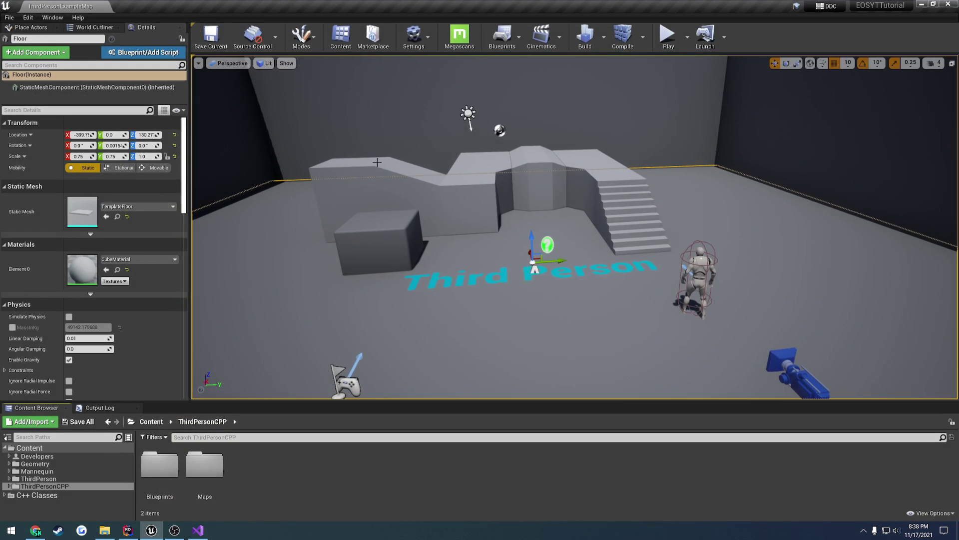
pyautogui.moveTo(386, 130); pyautogui.dragTo(602, 195, button='right')
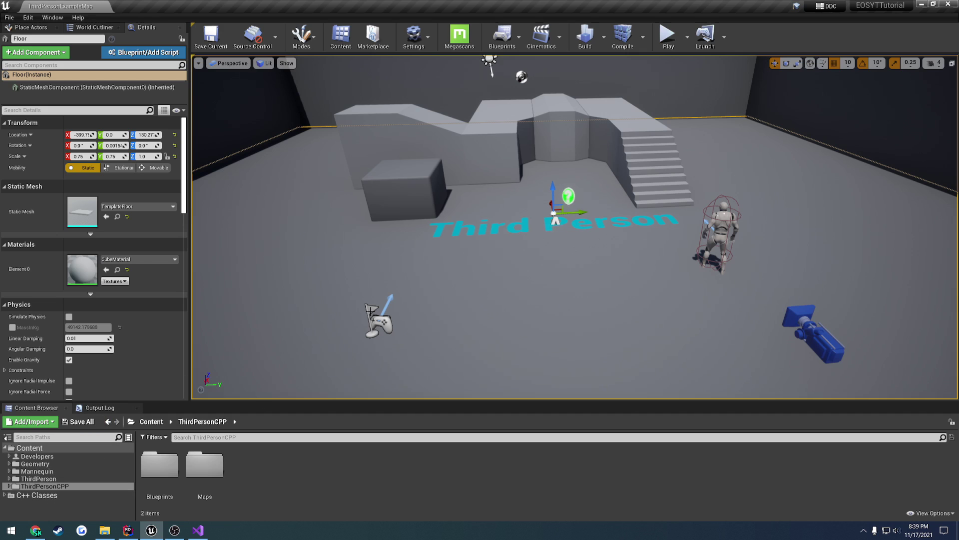
pyautogui.click(414, 36)
pyautogui.click(431, 85)
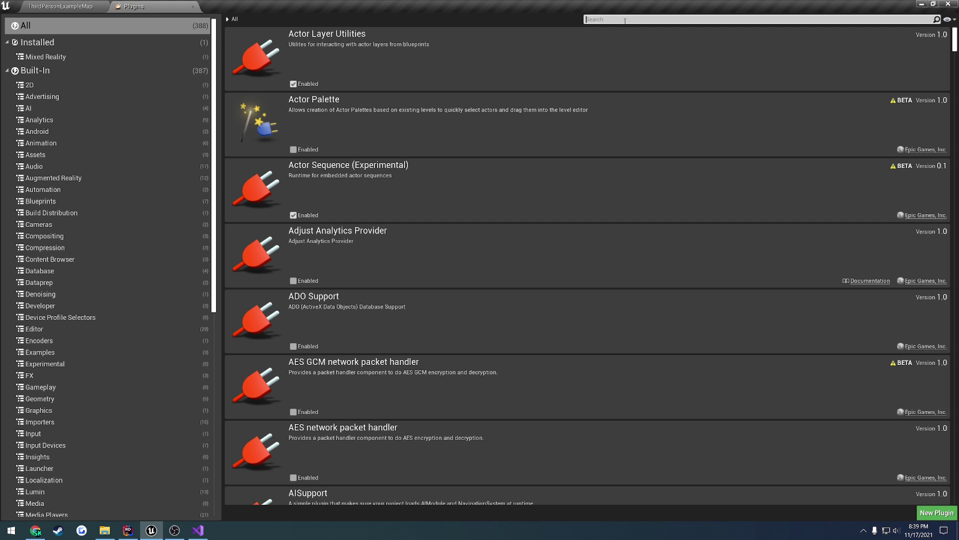
pyautogui.write('vr')
pyautogui.scroll(-3, 520, 318)
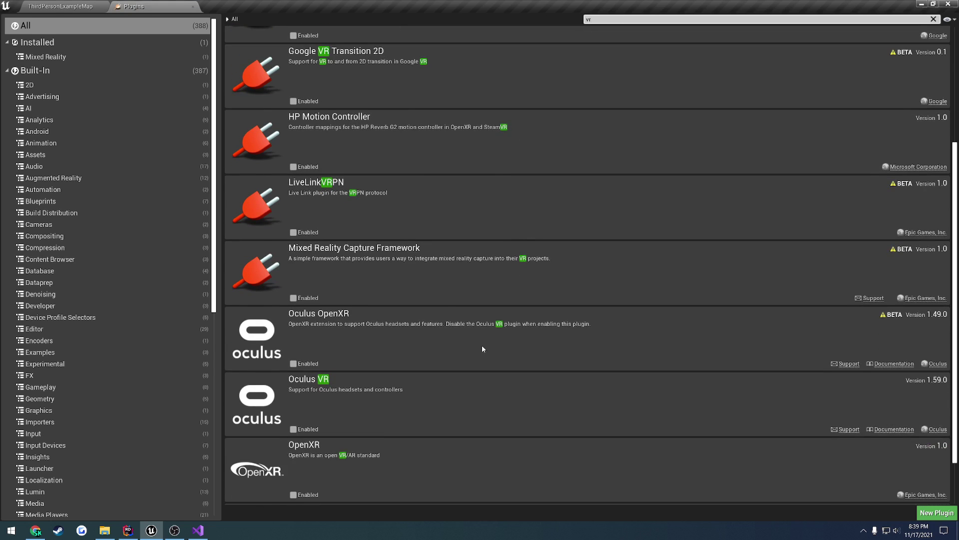
pyautogui.scroll(-1, 481, 349)
pyautogui.click(193, 7)
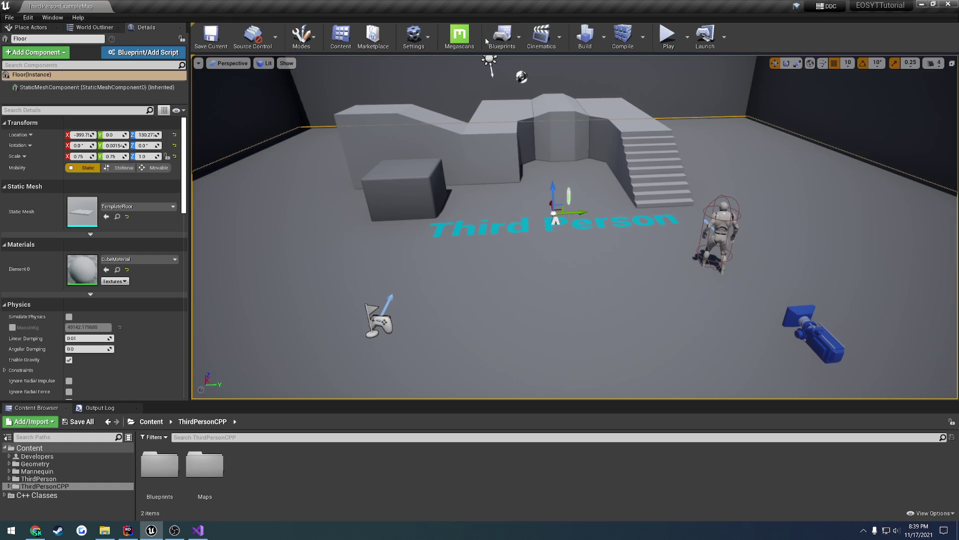
pyautogui.click(414, 36)
pyautogui.click(440, 73)
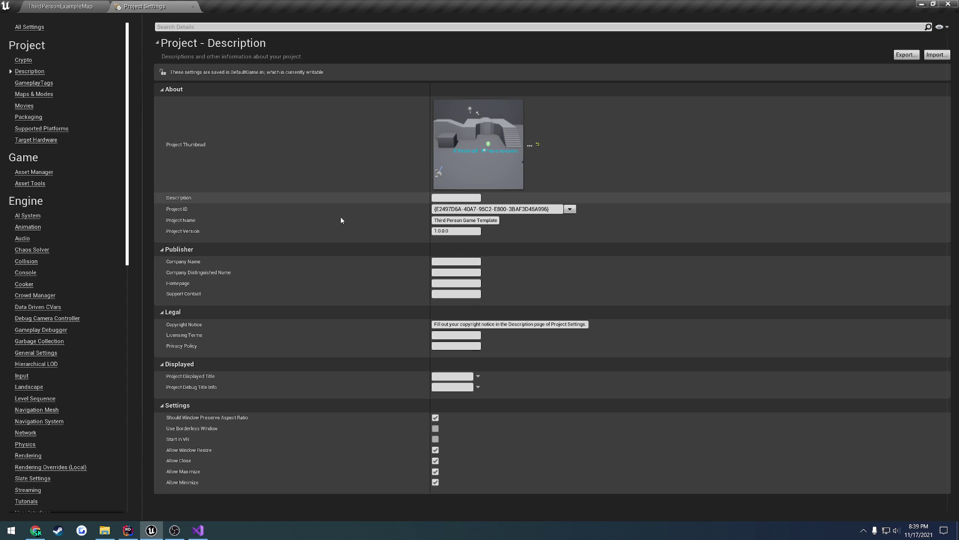
pyautogui.click(22, 376)
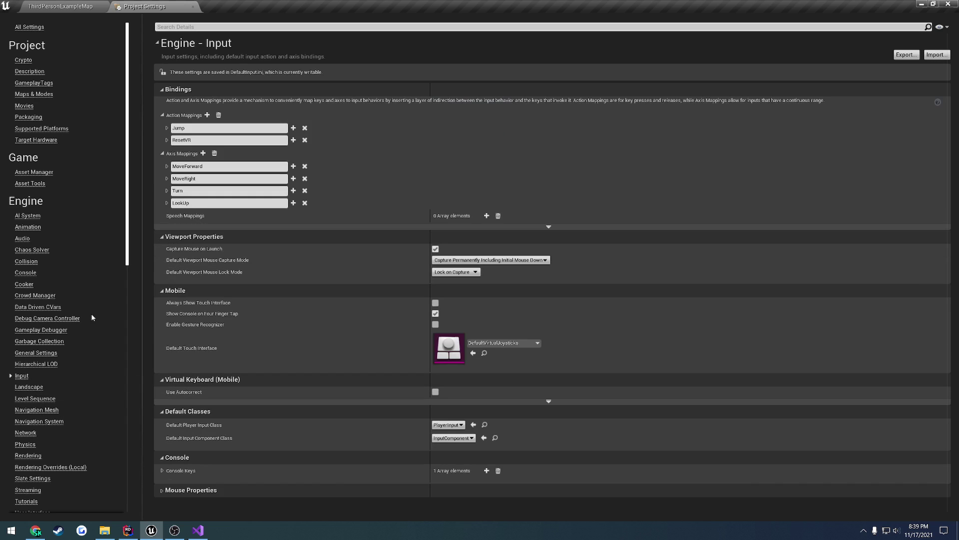
pyautogui.click(167, 179)
pyautogui.click(167, 179)
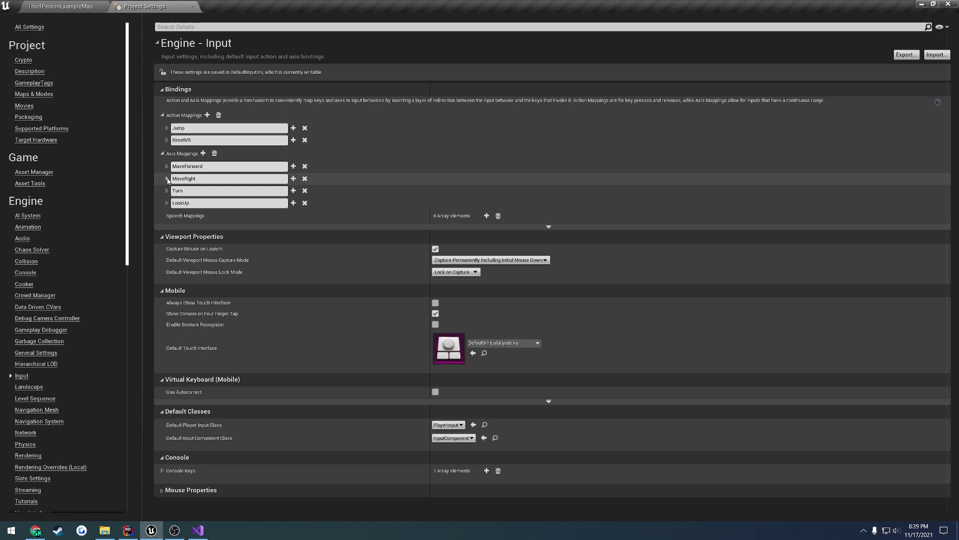
pyautogui.click(167, 127)
pyautogui.click(167, 128)
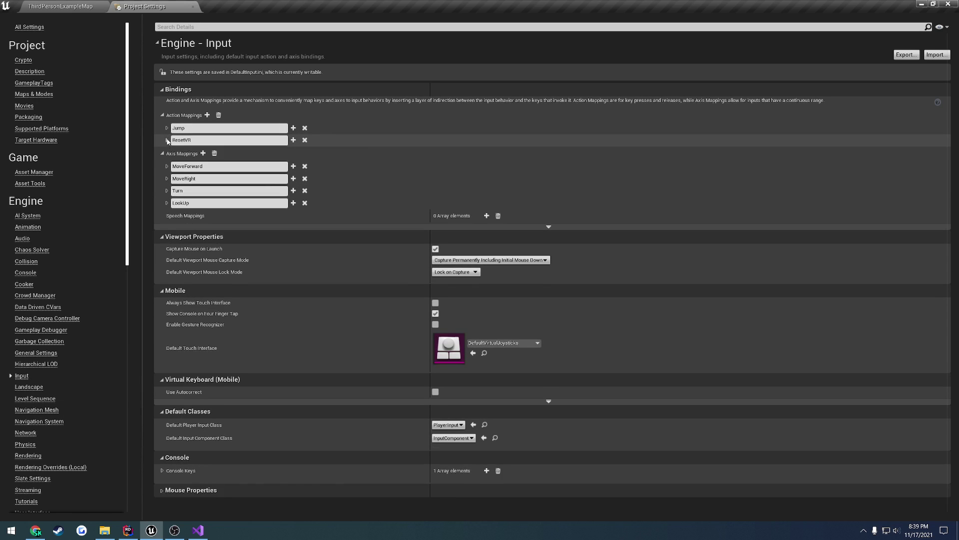
pyautogui.click(193, 7)
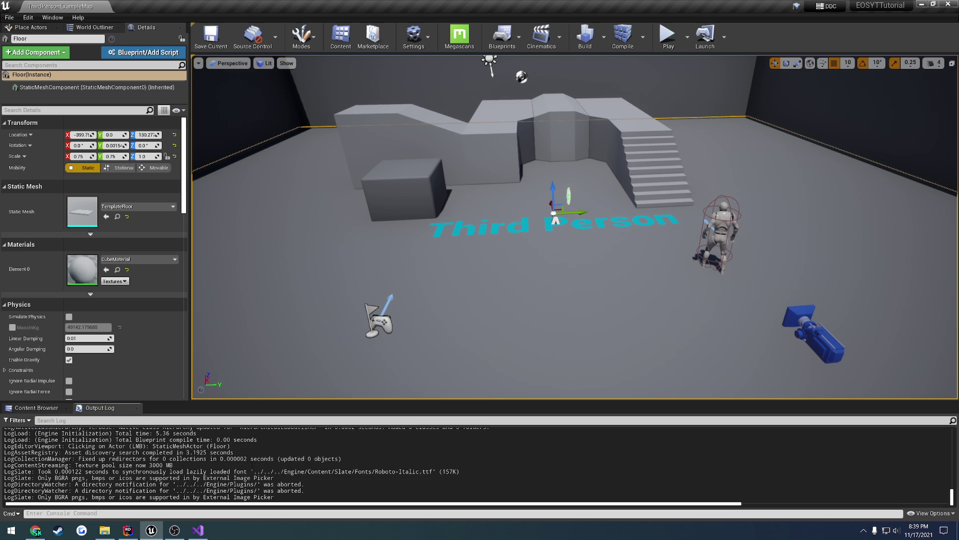
pyautogui.click(37, 408)
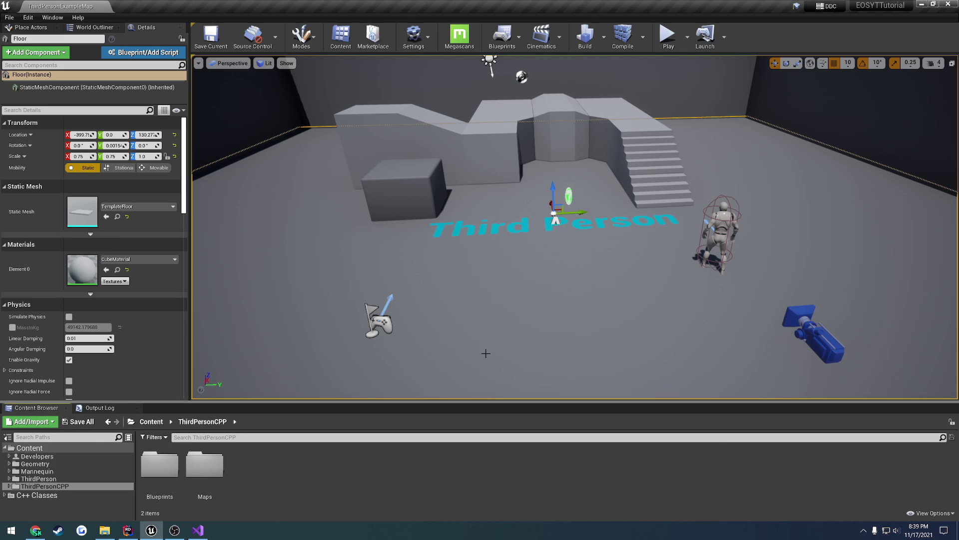
pyautogui.hotkey('alt', 'Tab')
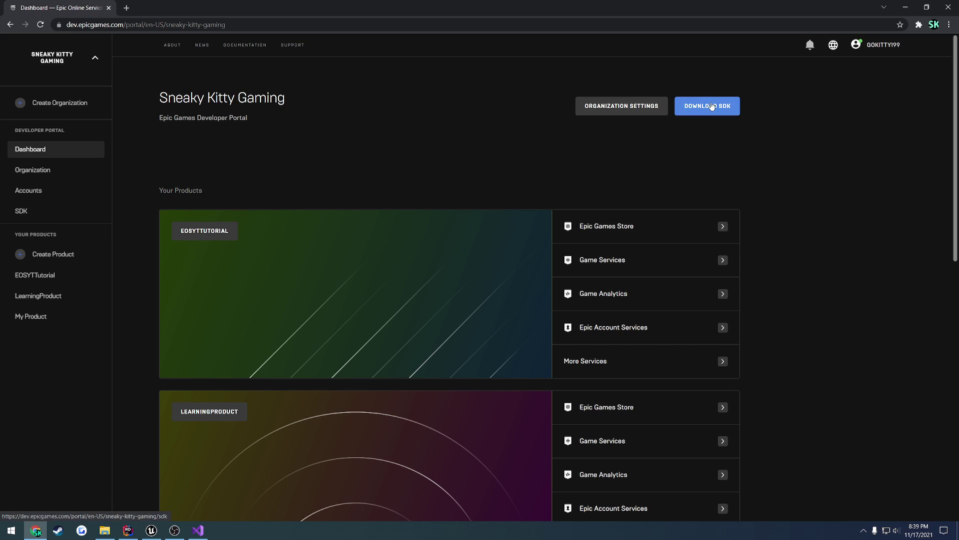
# - On the portal's SDK page, choose the C SDK at version 1.14.1 (Latest)
pyautogui.click(50, 218)
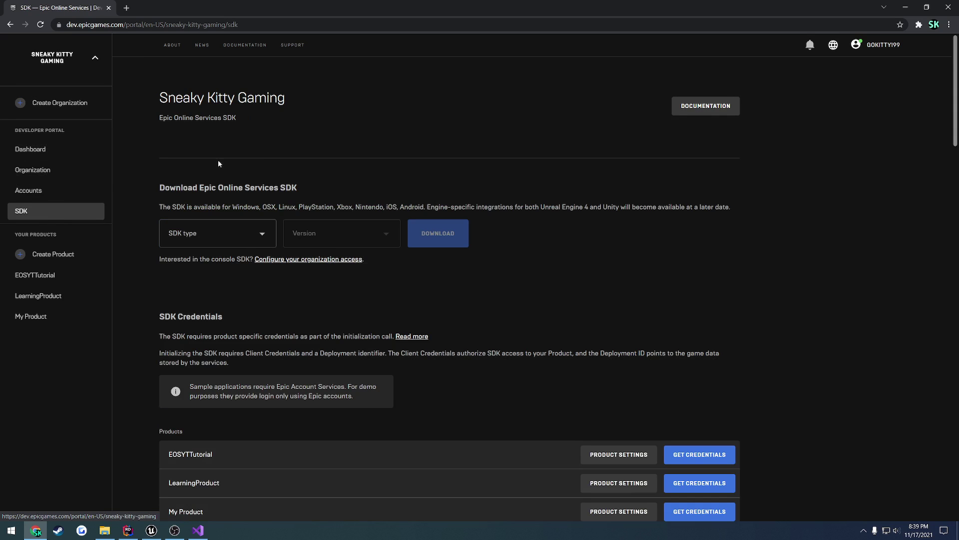
pyautogui.click(219, 236)
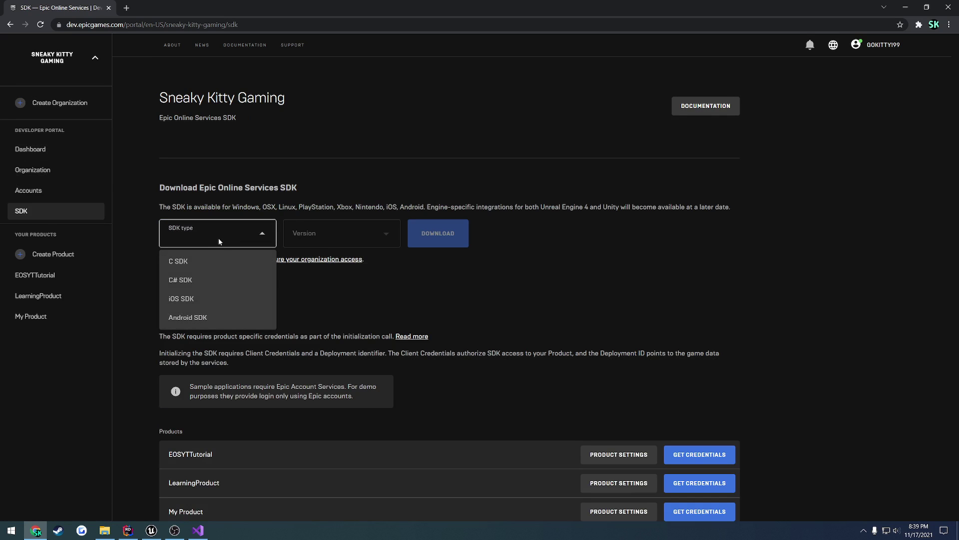
pyautogui.click(180, 261)
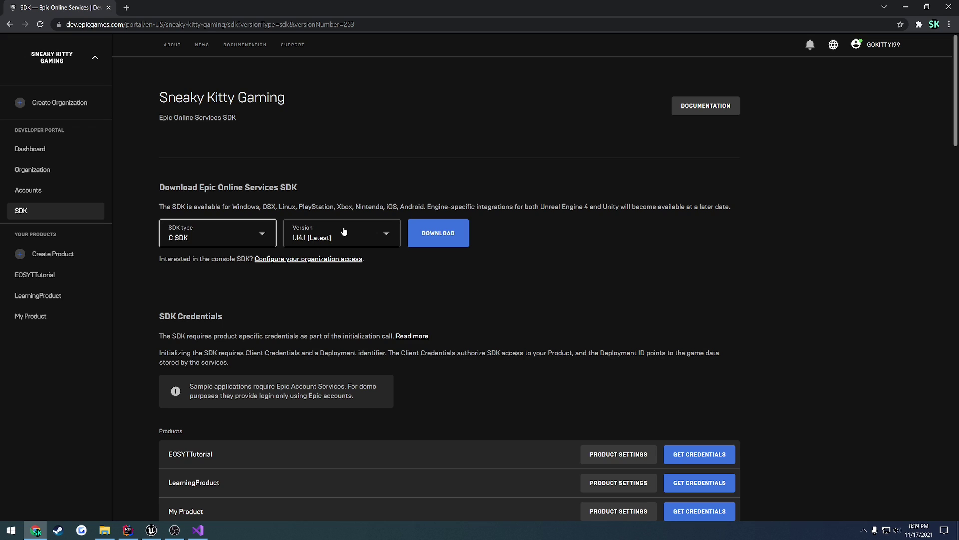
pyautogui.click(346, 231)
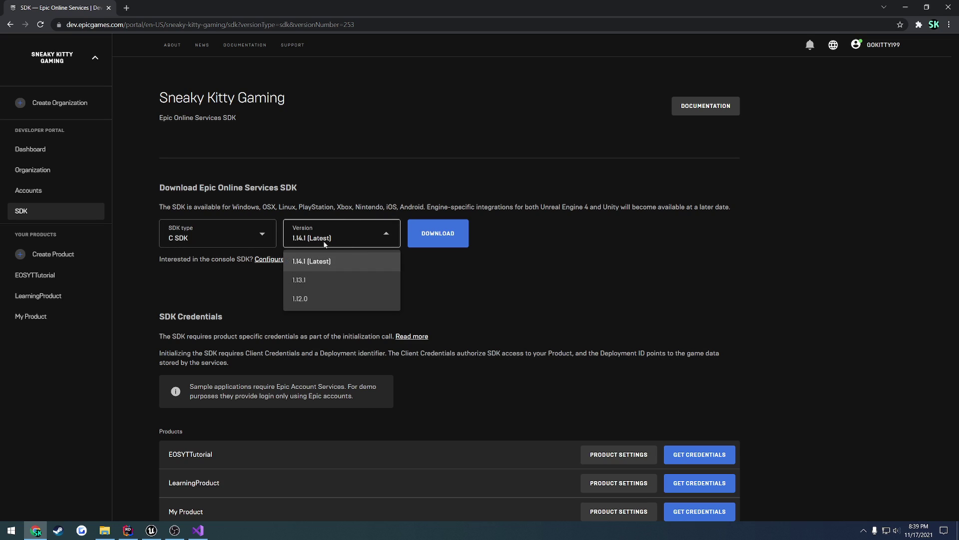
pyautogui.click(415, 235)
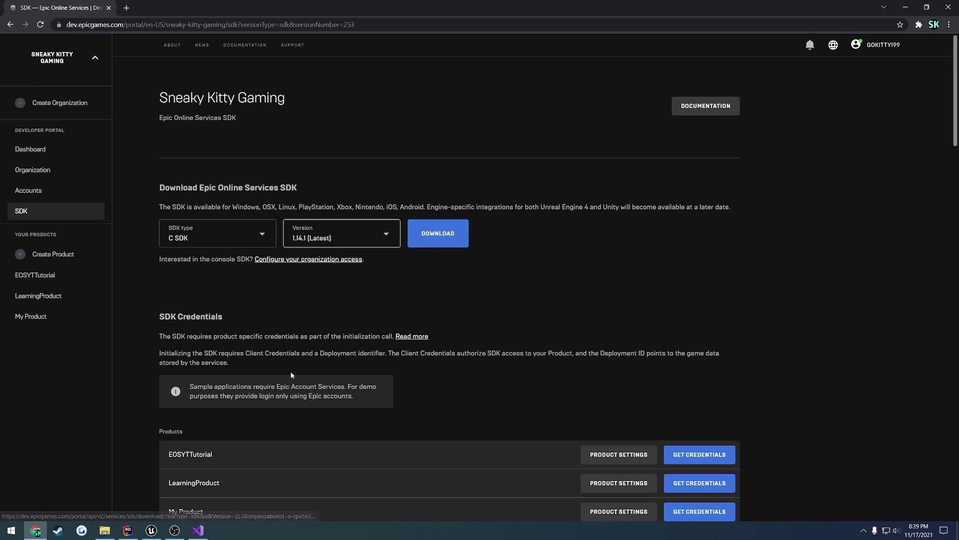
# - Open Samples.sln from Unreal Projects > EOS-SDK-1.14 > Samples in Visual Studio
pyautogui.click(104, 531)
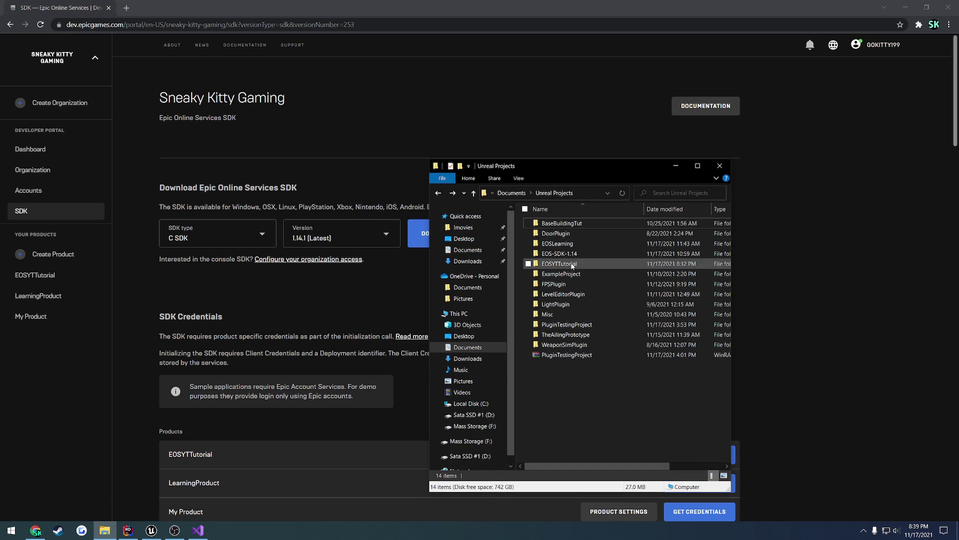
pyautogui.doubleClick(570, 253)
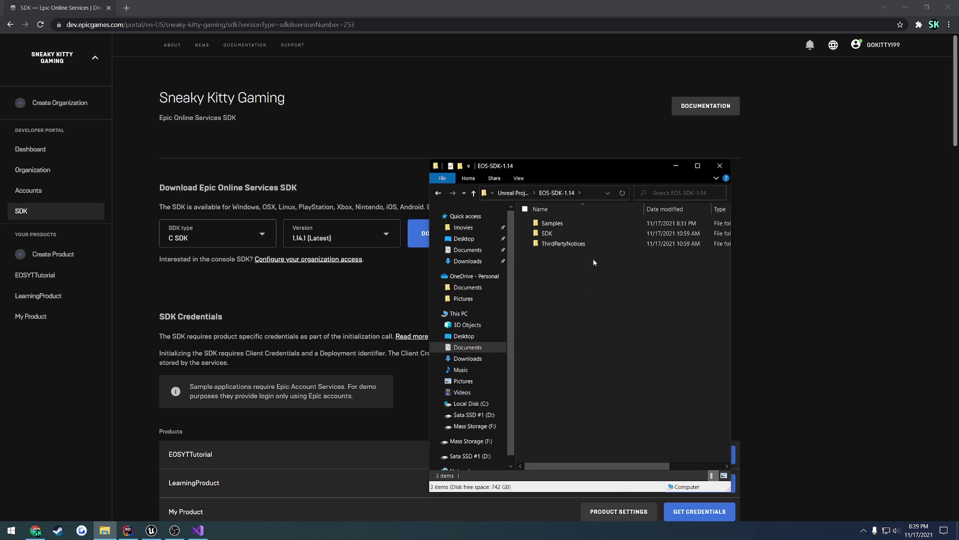
pyautogui.doubleClick(572, 223)
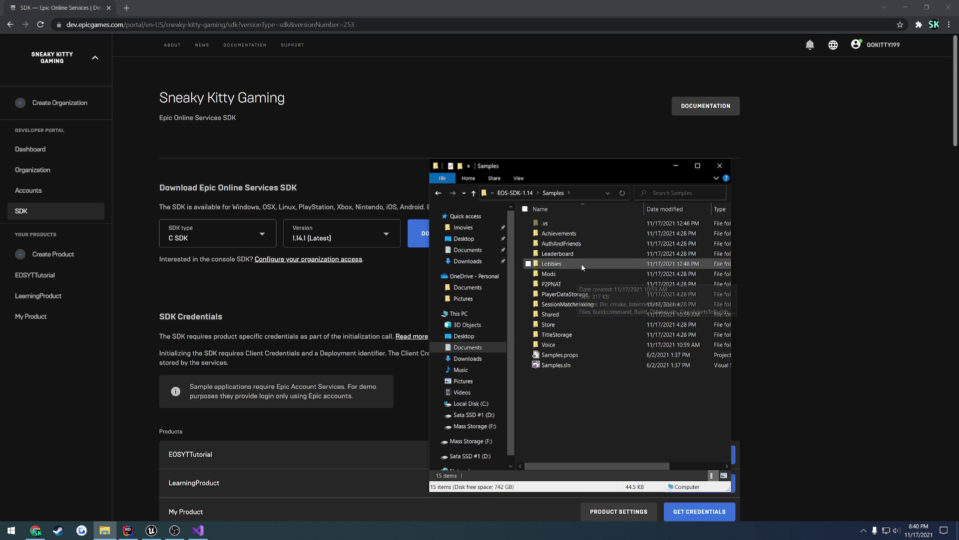
pyautogui.moveTo(583, 244)
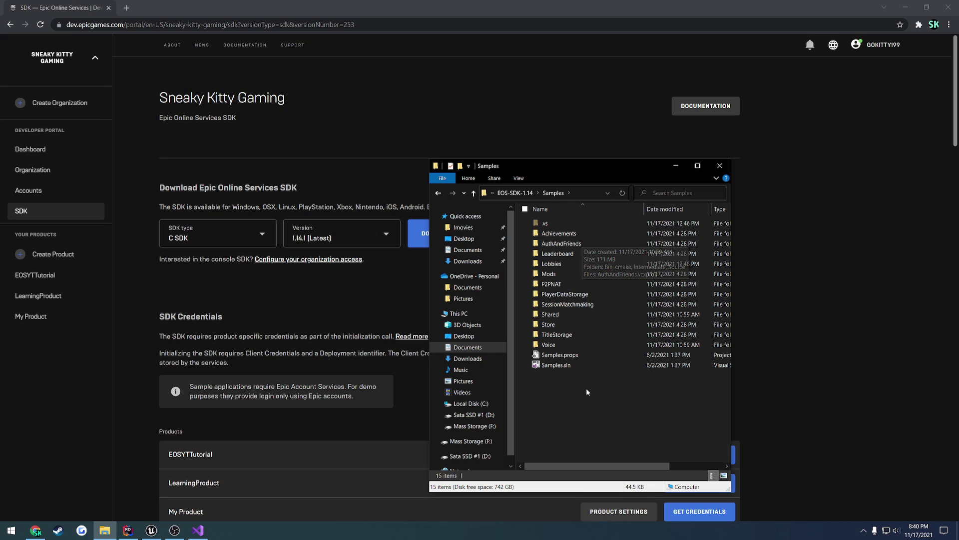
pyautogui.doubleClick(566, 365)
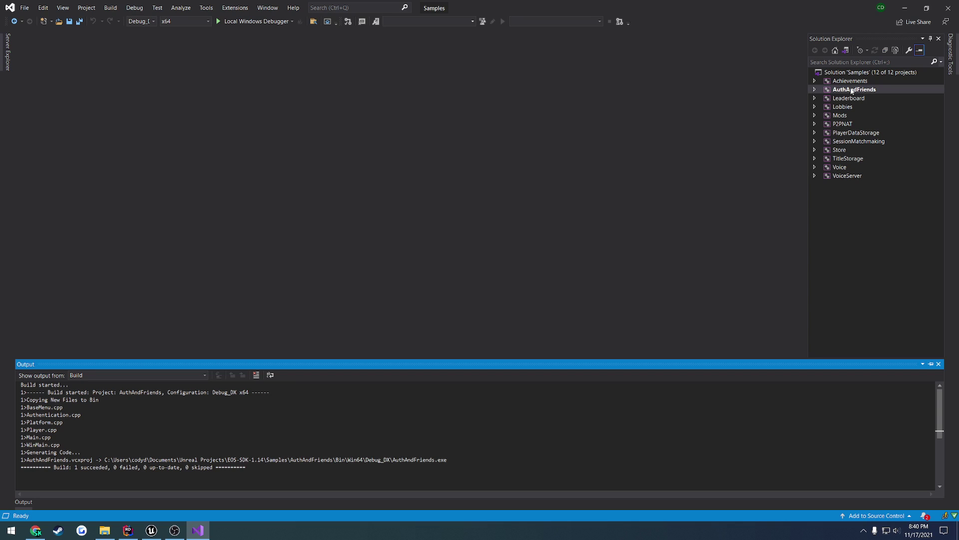
# - Build AuthAndFriends and open SampleConstants.h from its Source folder
pyautogui.rightClick(849, 90)
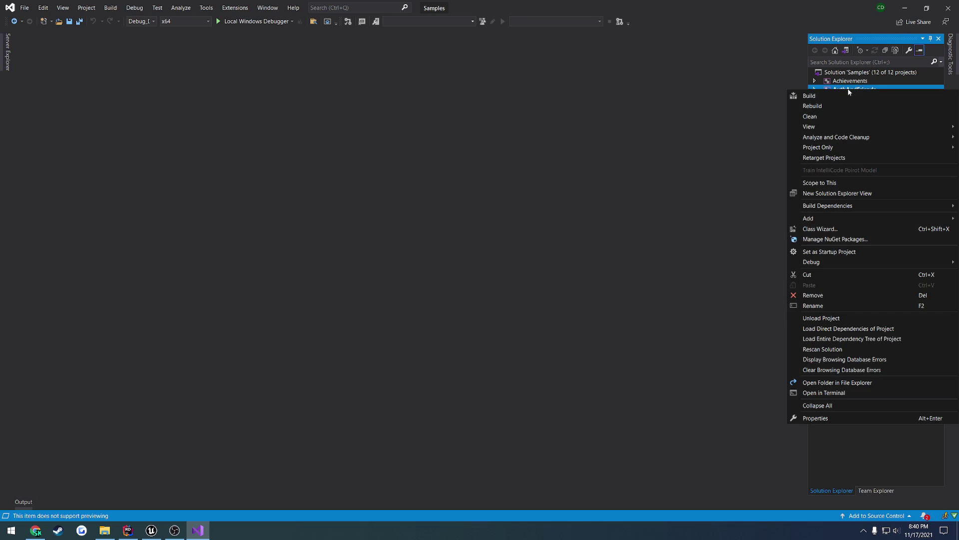
pyautogui.click(848, 95)
pyautogui.click(816, 90)
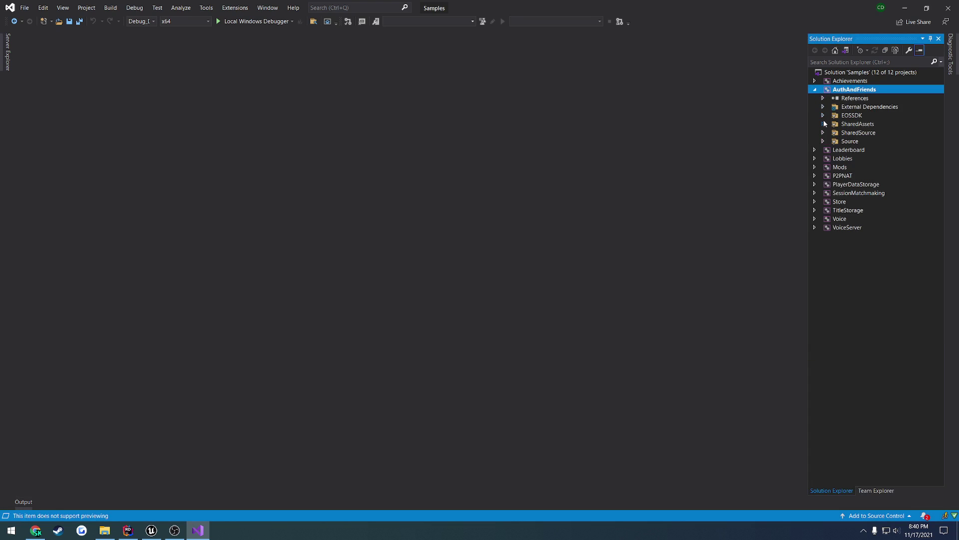
pyautogui.click(823, 142)
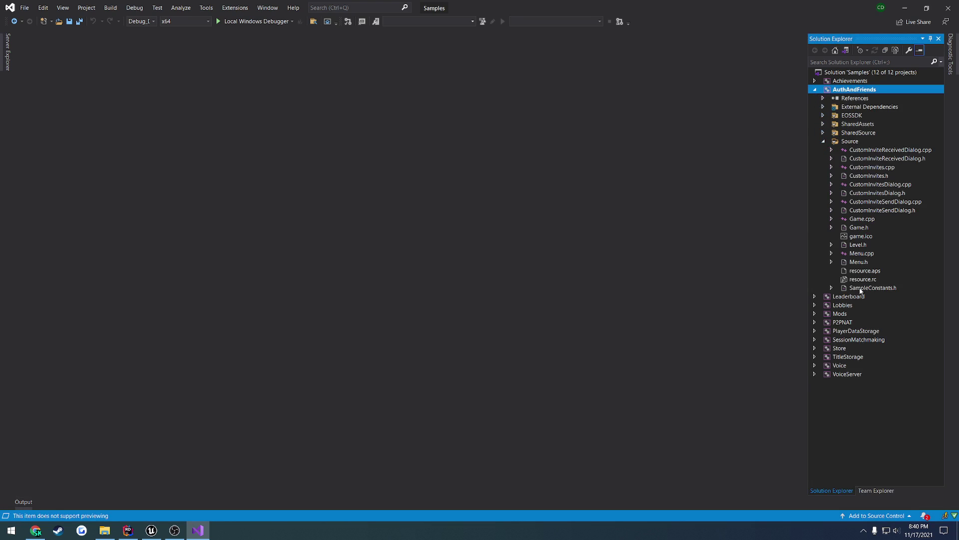
pyautogui.doubleClick(870, 290)
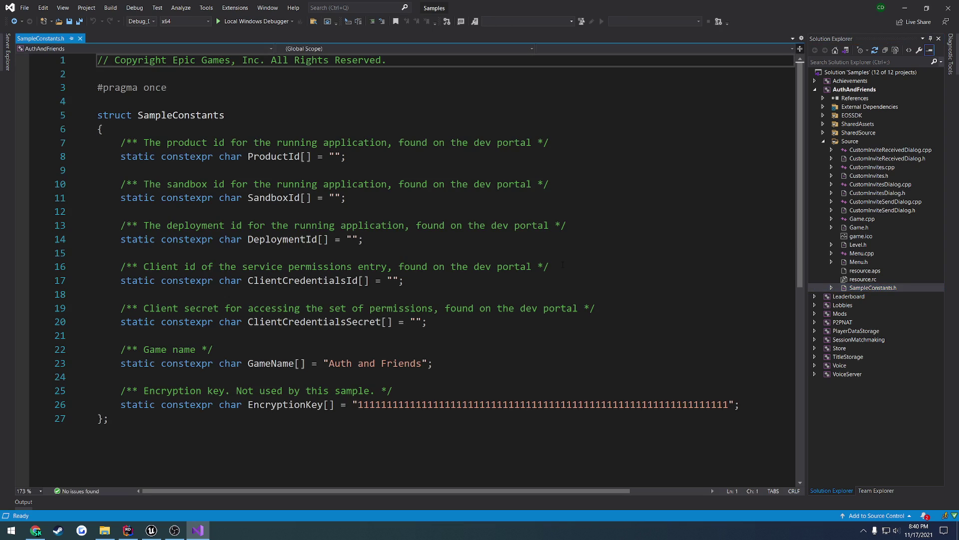
# - Review the empty SampleConstants struct, briefly check the Unreal Editor viewport, then return
pyautogui.moveTo(172, 450); pyautogui.dragTo(200, 118)
pyautogui.click(245, 116)
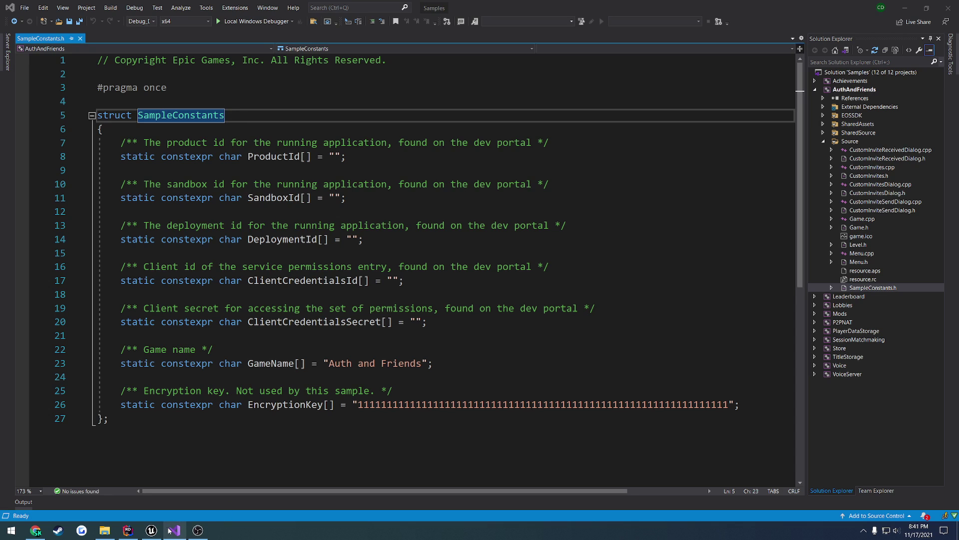
pyautogui.click(152, 530)
pyautogui.moveTo(353, 270); pyautogui.dragTo(353, 247, button='right')
pyautogui.moveTo(509, 202)
pyautogui.mouseDown(button='right')
pyautogui.moveTo(509, 215)
pyautogui.moveTo(509, 202)
pyautogui.mouseUp(button='right')
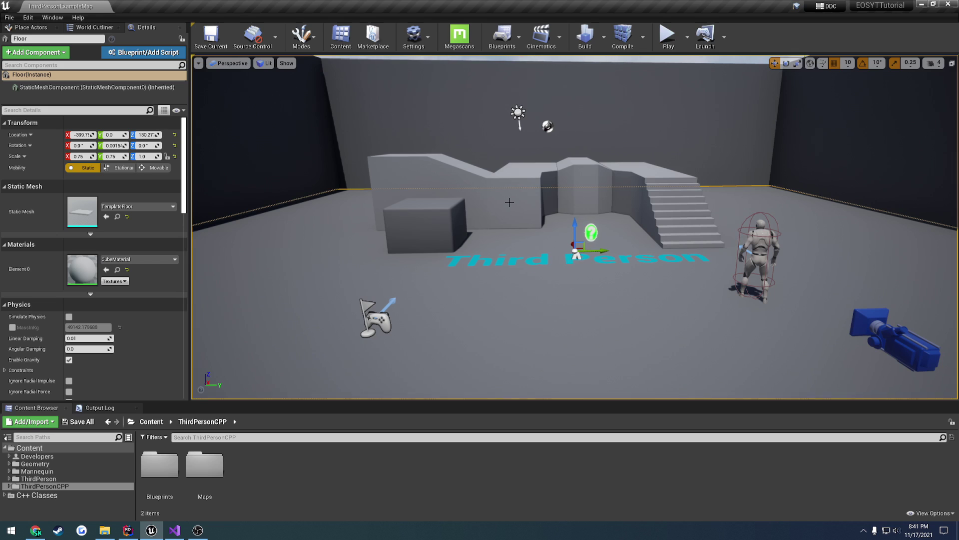
pyautogui.click(174, 530)
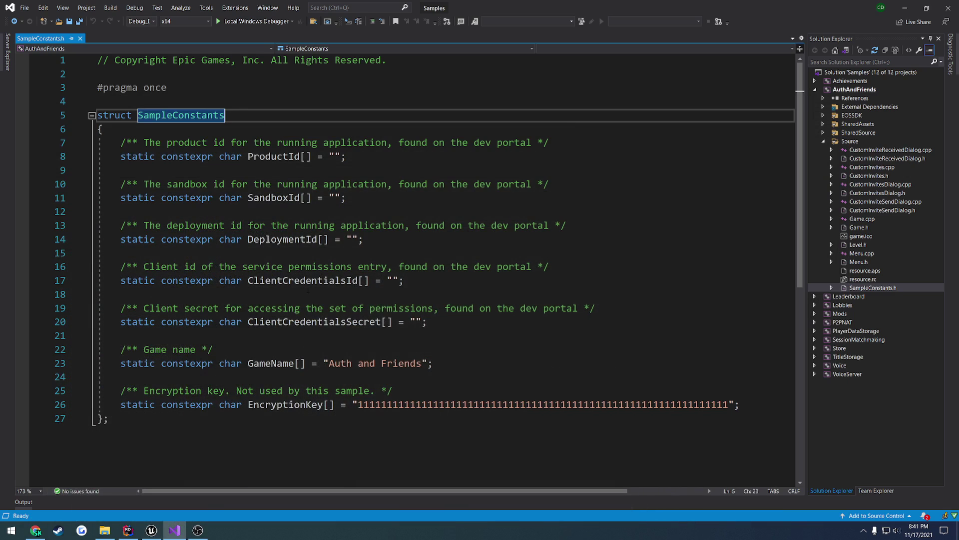
# - Start a new portal product named 'test', then cancel its creation
pyautogui.moveTo(520, 429); pyautogui.dragTo(179, 116)
pyautogui.click(289, 121)
pyautogui.click(36, 530)
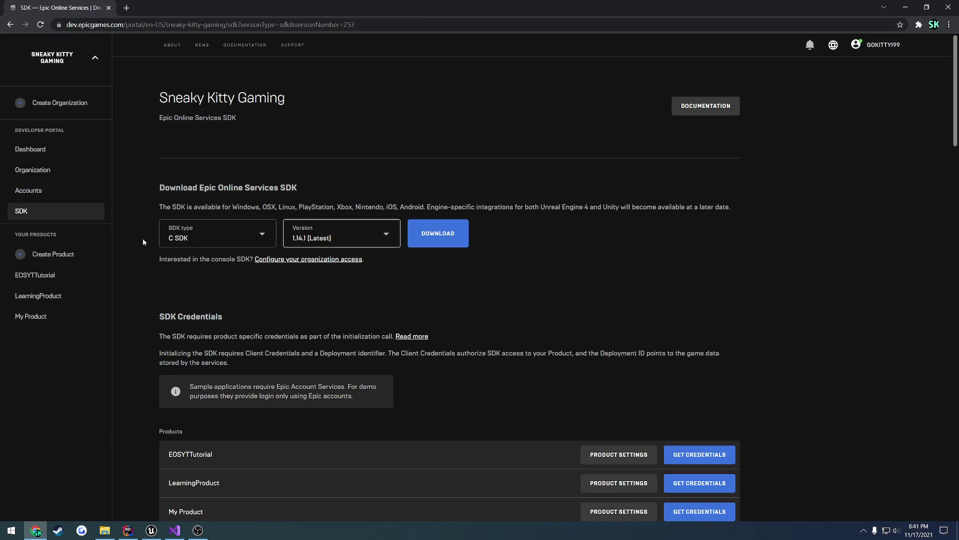
pyautogui.click(65, 255)
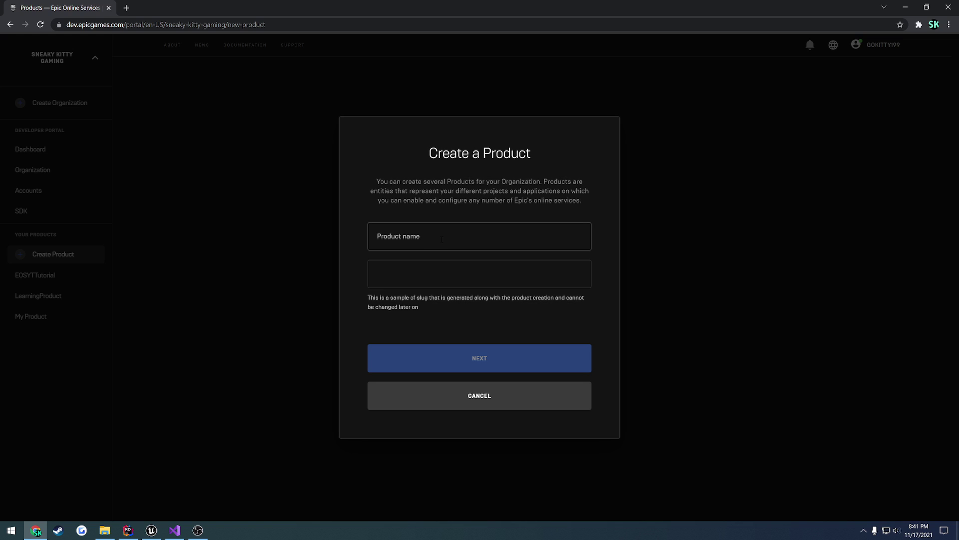
pyautogui.click(451, 278)
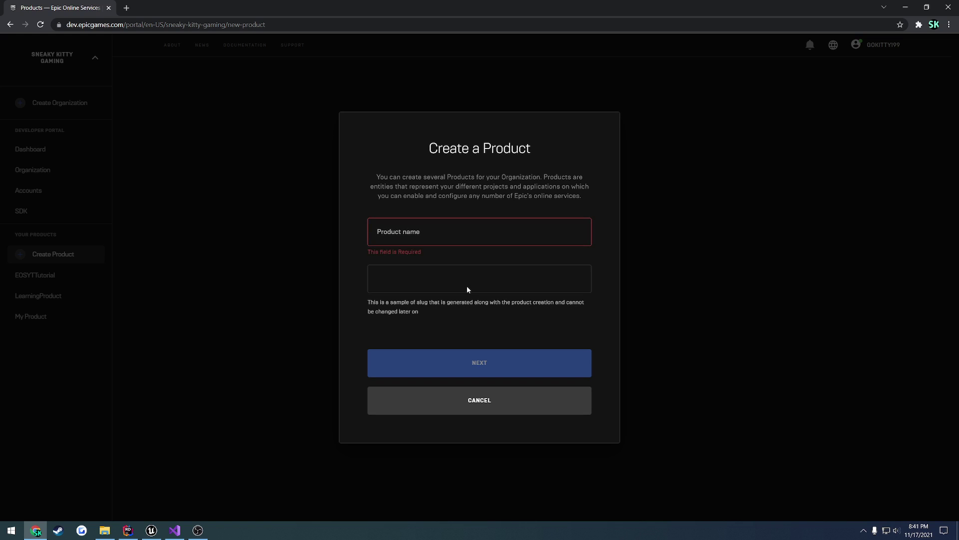
pyautogui.click(442, 236)
pyautogui.write('test')
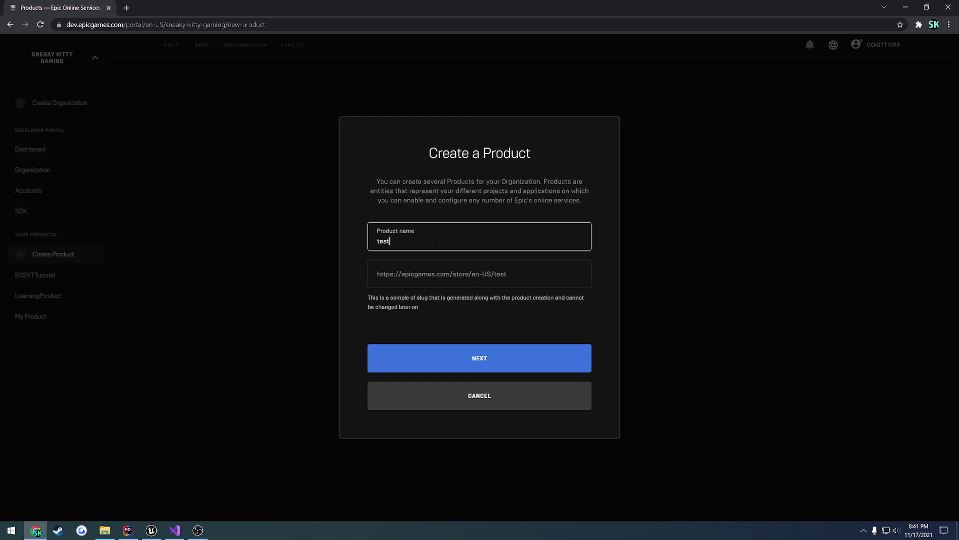
pyautogui.doubleClick(396, 240)
pyautogui.click(506, 406)
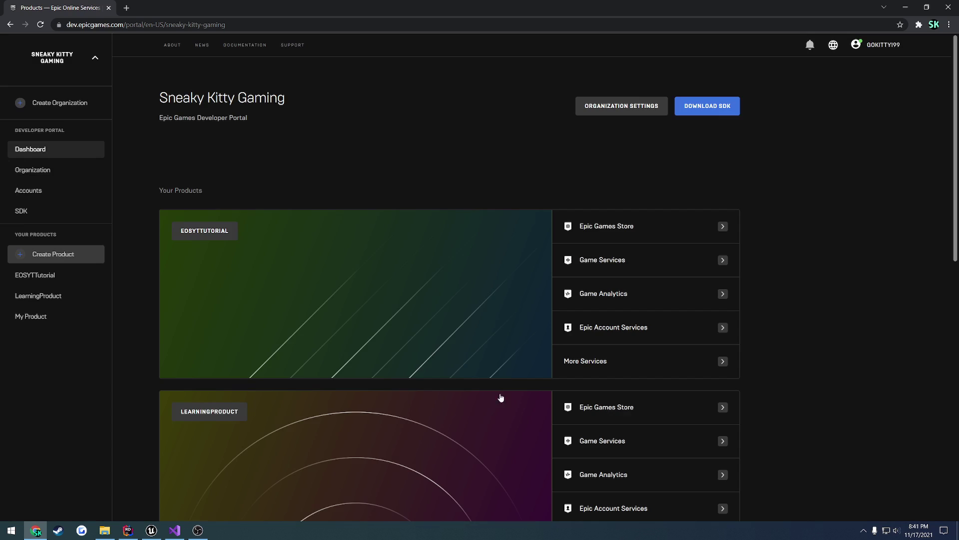
# - Open EOSYTTutorial's Product Settings and review its client, application, sandbox and deployment IDs
pyautogui.click(40, 277)
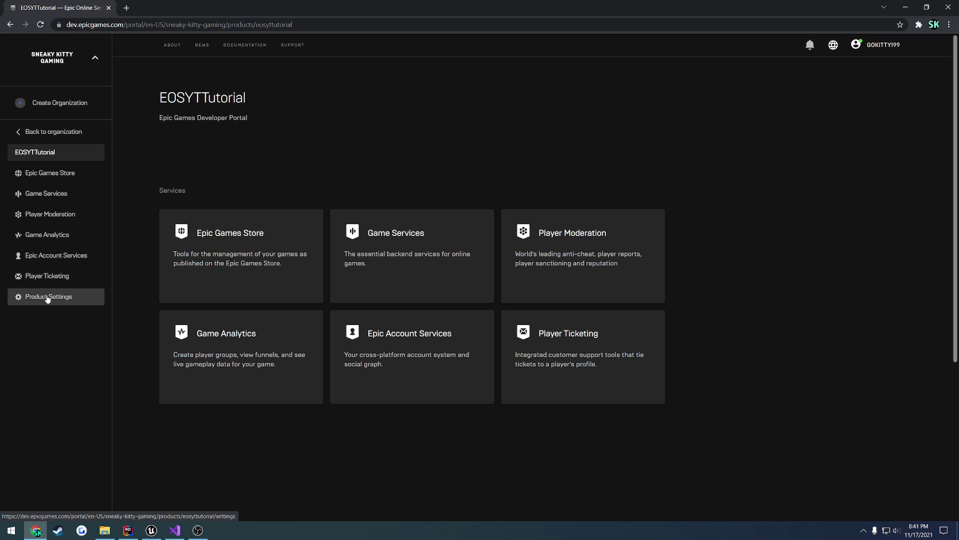
pyautogui.click(48, 297)
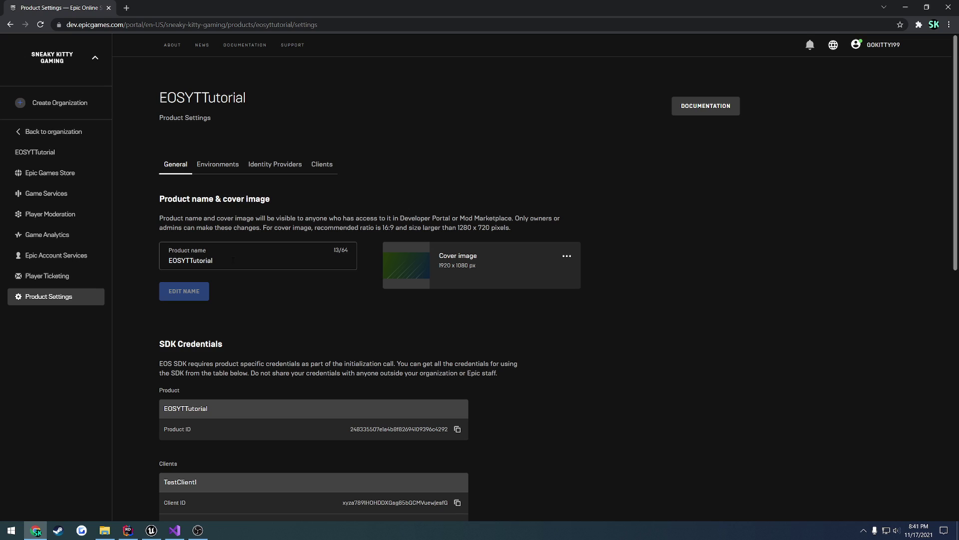
pyautogui.doubleClick(231, 261)
pyautogui.click(230, 260)
pyautogui.scroll(-6, 261, 348)
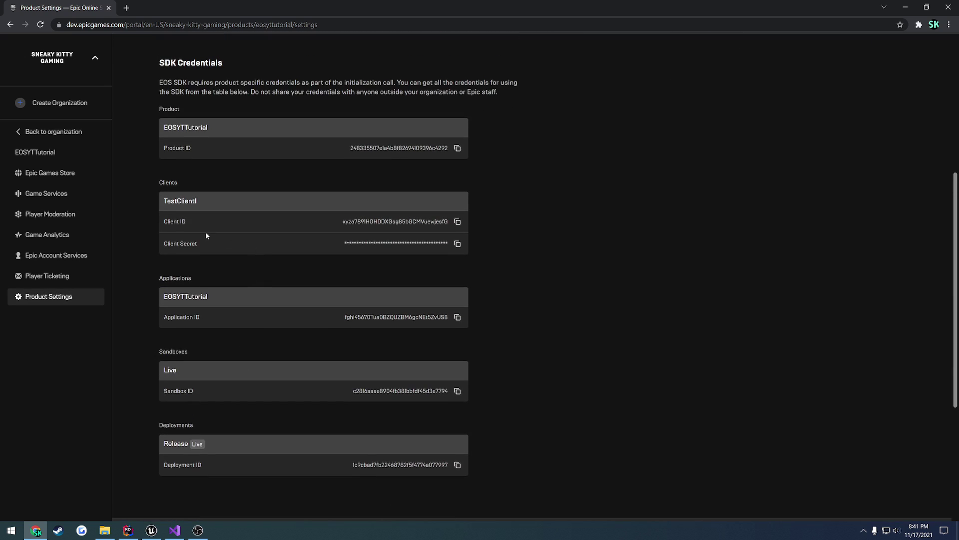
pyautogui.moveTo(165, 202); pyautogui.dragTo(208, 244)
pyautogui.click(218, 245)
pyautogui.moveTo(212, 320); pyautogui.dragTo(198, 298)
pyautogui.click(199, 299)
# - Rearrange the Visual Studio window beside the portal, then maximize it
pyautogui.click(175, 530)
pyautogui.moveTo(453, 8); pyautogui.dragTo(694, 70)
pyautogui.moveTo(870, 302); pyautogui.dragTo(872, 521)
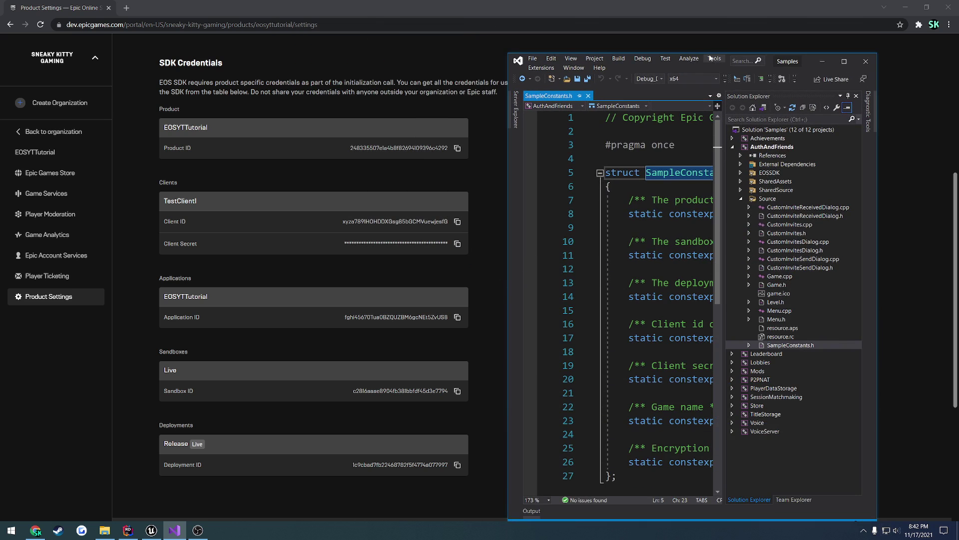
pyautogui.moveTo(710, 55); pyautogui.dragTo(632, 19)
pyautogui.moveTo(833, 63); pyautogui.dragTo(943, 63)
pyautogui.hscroll(3, 614, 492)
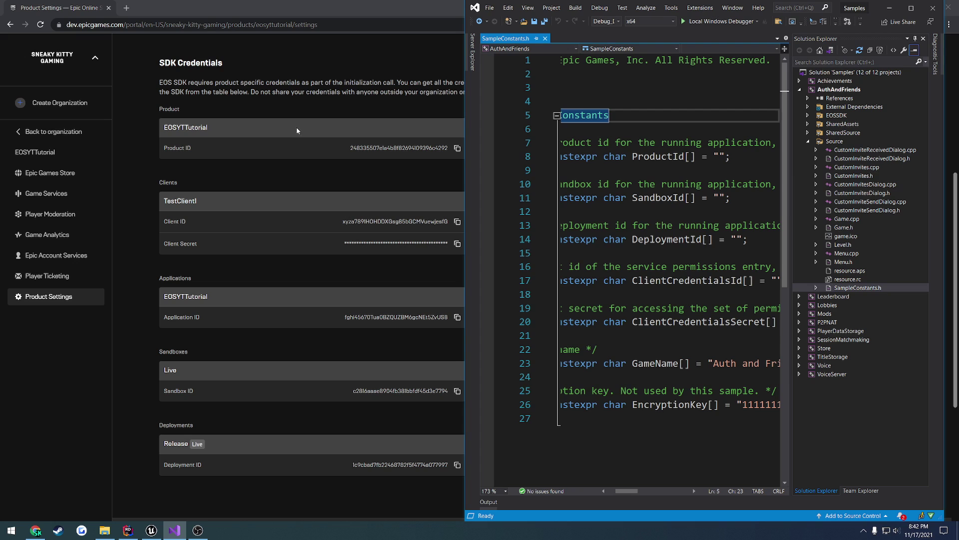
pyautogui.doubleClick(767, 4)
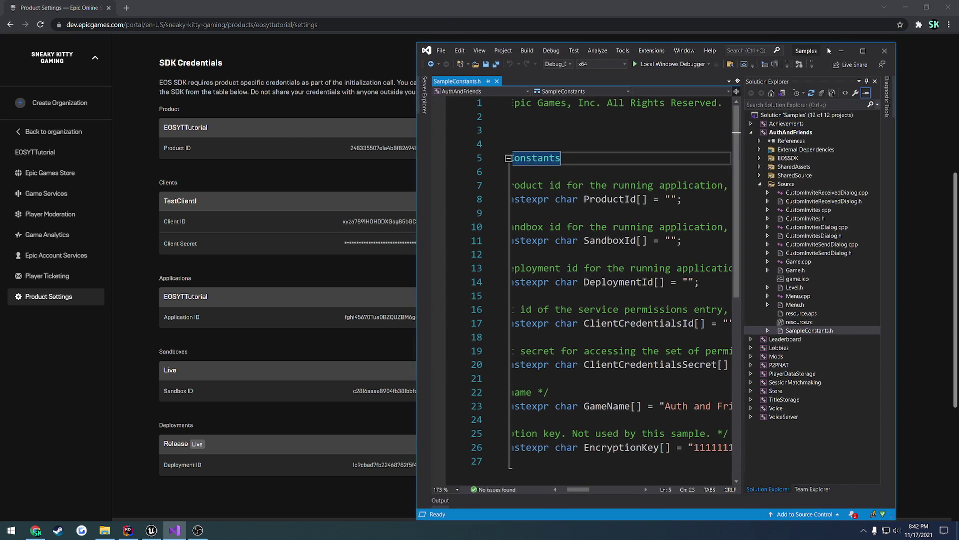
# - Replace GameName's string on line 23 with EOSYTTutorial and save SampleConstants.h
pyautogui.hotkey('alt', 'Tab')
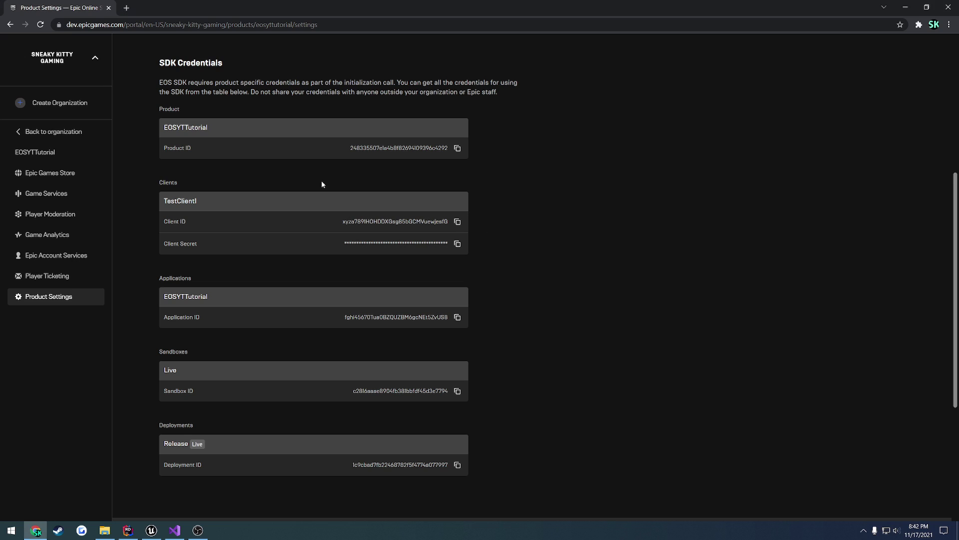
pyautogui.scroll(5, 299, 185)
pyautogui.moveTo(218, 170); pyautogui.dragTo(170, 167)
pyautogui.hotkey('ctrl', 'c')
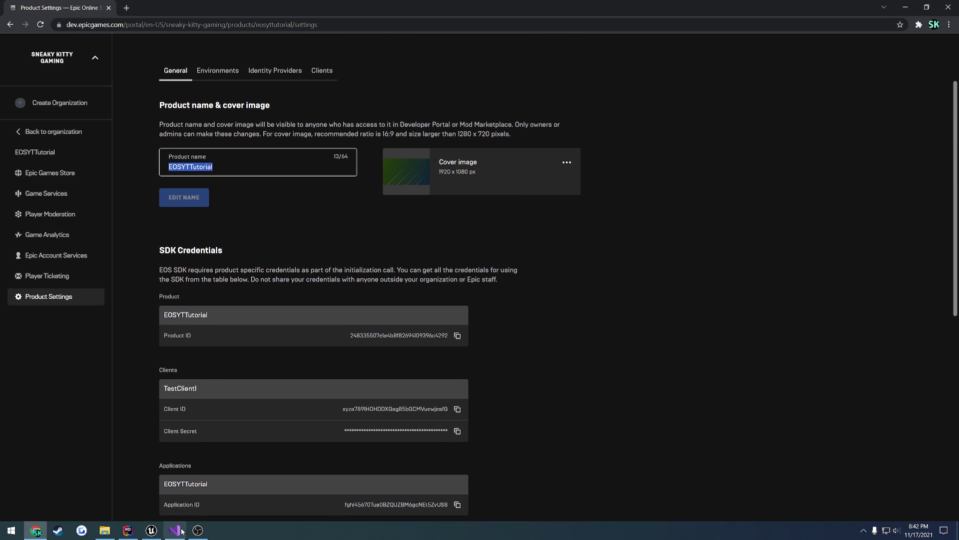
pyautogui.click(174, 530)
pyautogui.click(342, 363)
pyautogui.moveTo(342, 363); pyautogui.dragTo(248, 363)
pyautogui.hotkey('ctrl', 'v')
pyautogui.hscroll(-3, 210, 375)
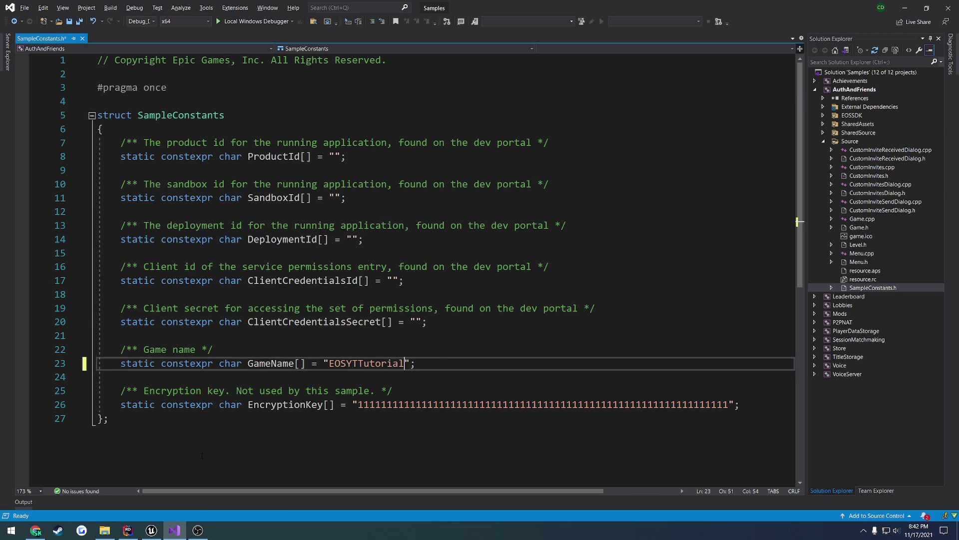
pyautogui.doubleClick(271, 364)
pyautogui.click(436, 363)
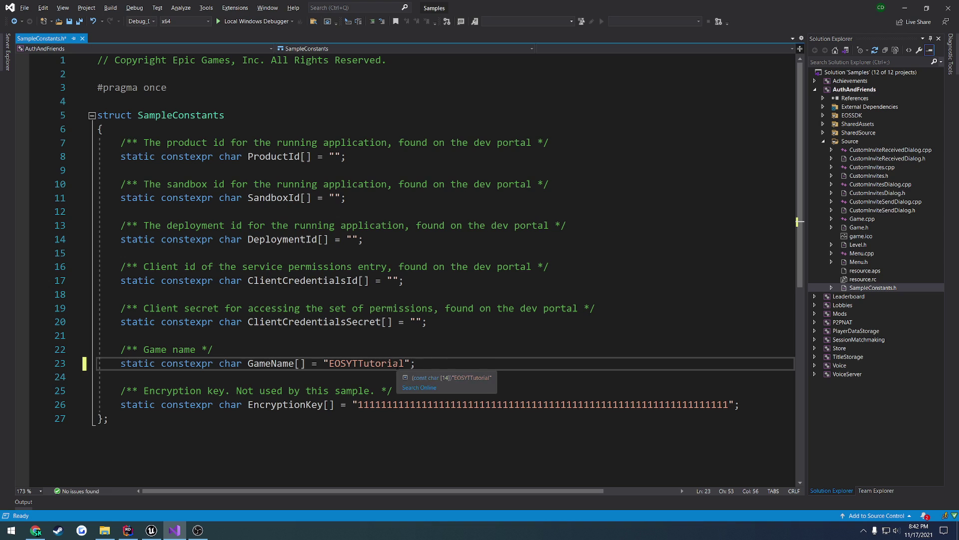
pyautogui.hotkey('ctrl', 's')
pyautogui.doubleClick(277, 158)
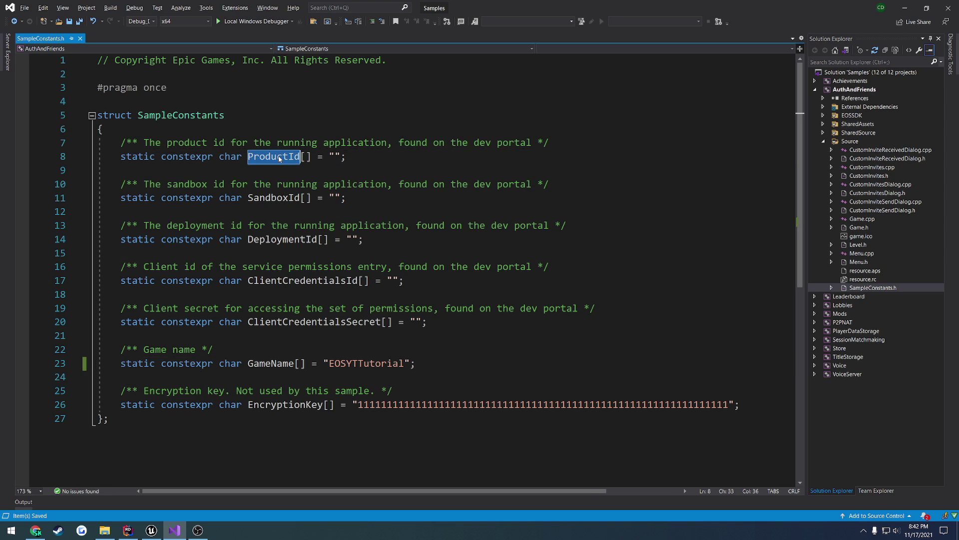
pyautogui.doubleClick(274, 199)
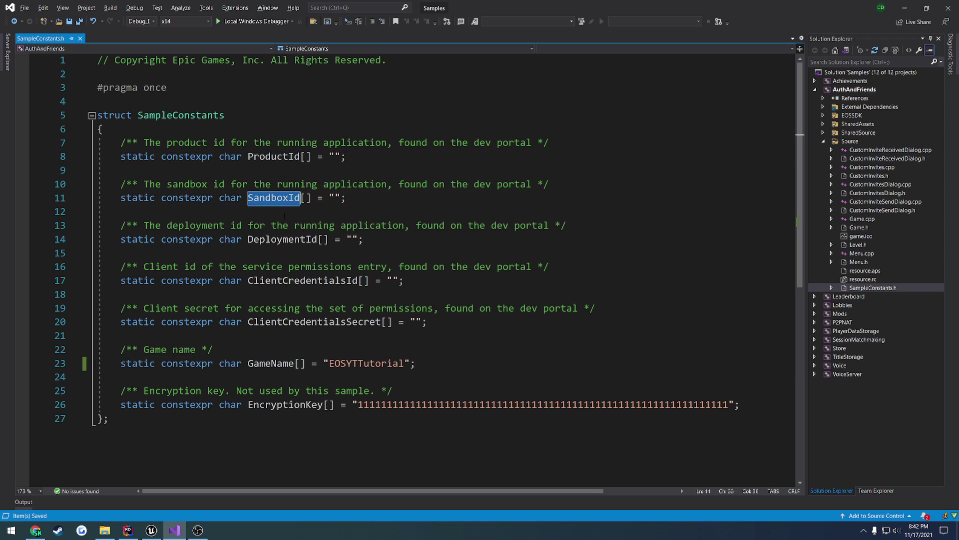
# - Paste the portal's Product ID into ProductId's empty quotes
pyautogui.doubleClick(266, 240)
pyautogui.hotkey('alt', 'Tab')
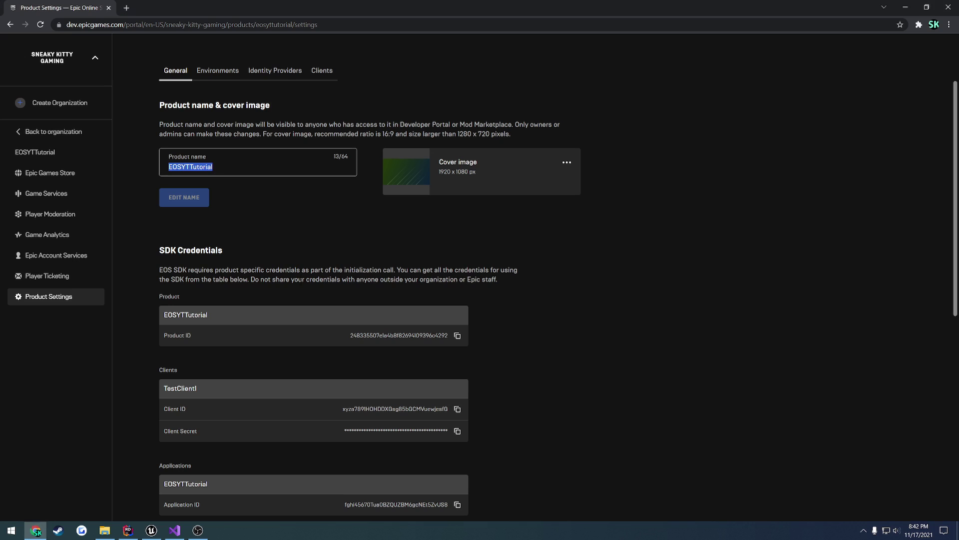
pyautogui.click(278, 233)
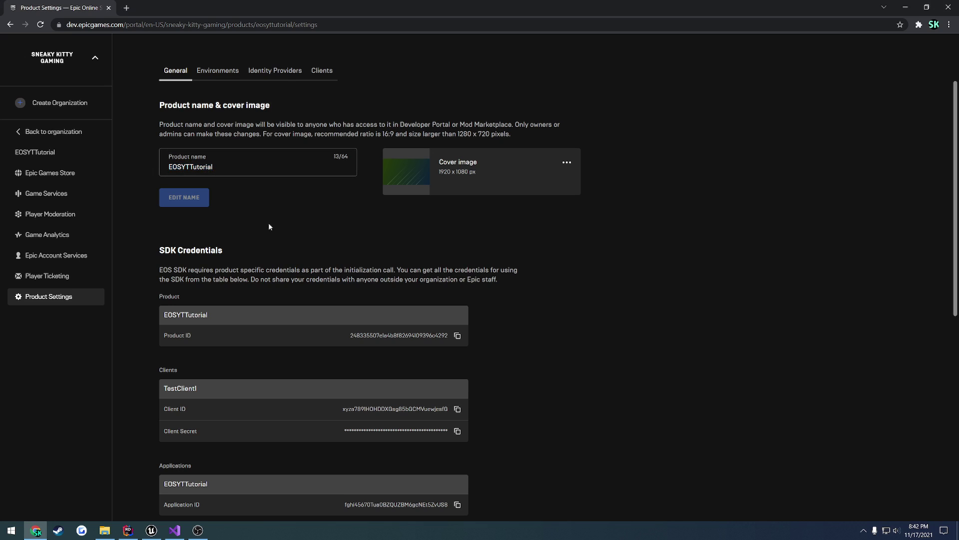
pyautogui.click(457, 336)
pyautogui.hotkey('alt', 'Tab')
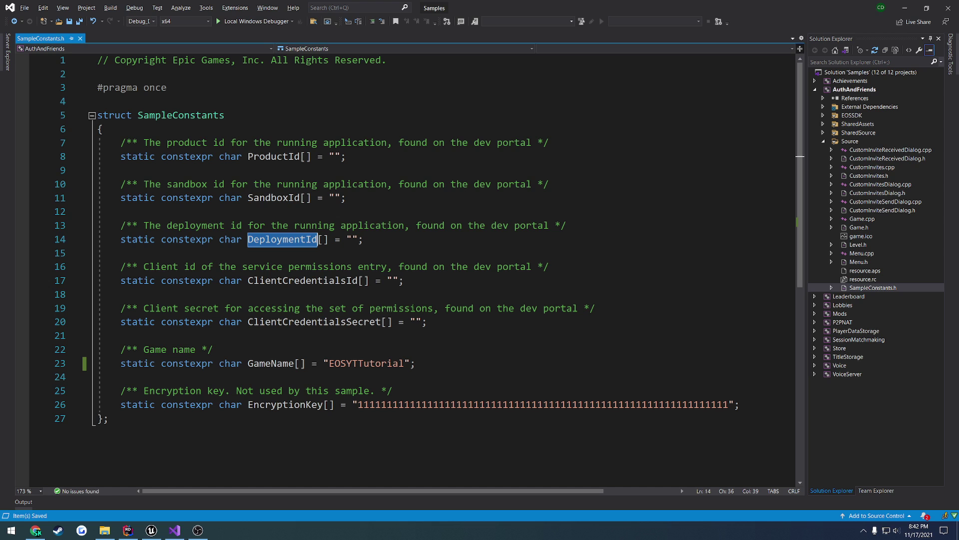
pyautogui.click(335, 156)
pyautogui.hotkey('ctrl', 'v')
# - Copy the Sandbox ID and Deployment ID from the portal into SandboxId and DeploymentId
pyautogui.hotkey('alt', 'Tab')
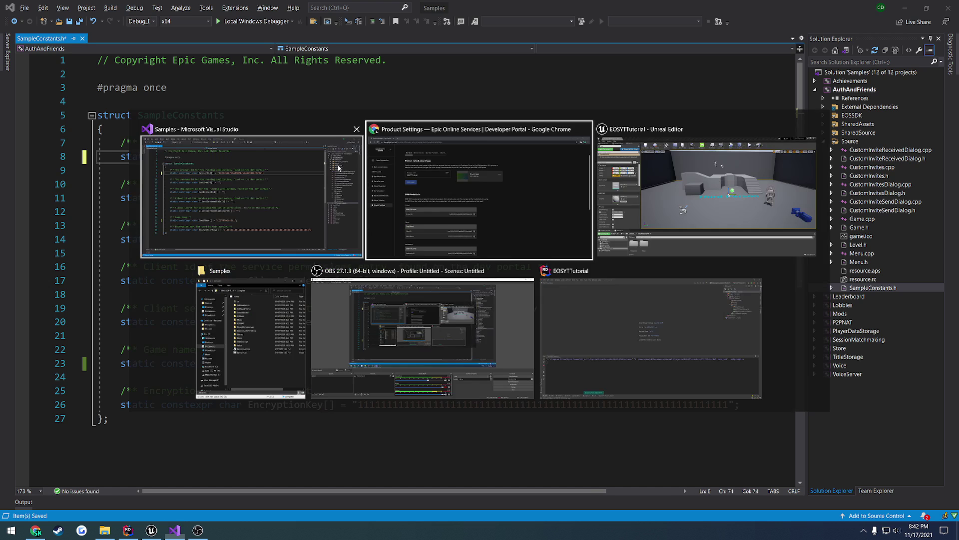
pyautogui.scroll(-3, 391, 340)
pyautogui.scroll(-1, 391, 340)
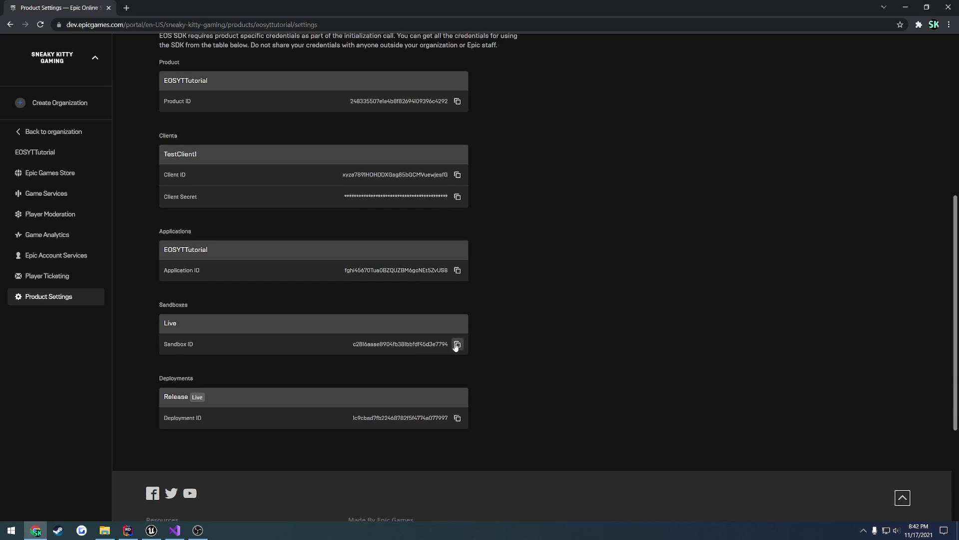
pyautogui.click(456, 344)
pyautogui.hotkey('alt', 'Tab')
pyautogui.click(317, 157)
pyautogui.hotkey('ctrl', 'v')
pyautogui.hotkey('alt', 'Tab')
pyautogui.click(458, 418)
pyautogui.hotkey('alt', 'Tab')
pyautogui.click(351, 239)
pyautogui.hotkey('ctrl', 'v')
# - Inspect the client credential lines and EncryptionKey before returning to the portal
pyautogui.moveTo(440, 320); pyautogui.dragTo(98, 266)
pyautogui.click(419, 278)
pyautogui.doubleClick(300, 406)
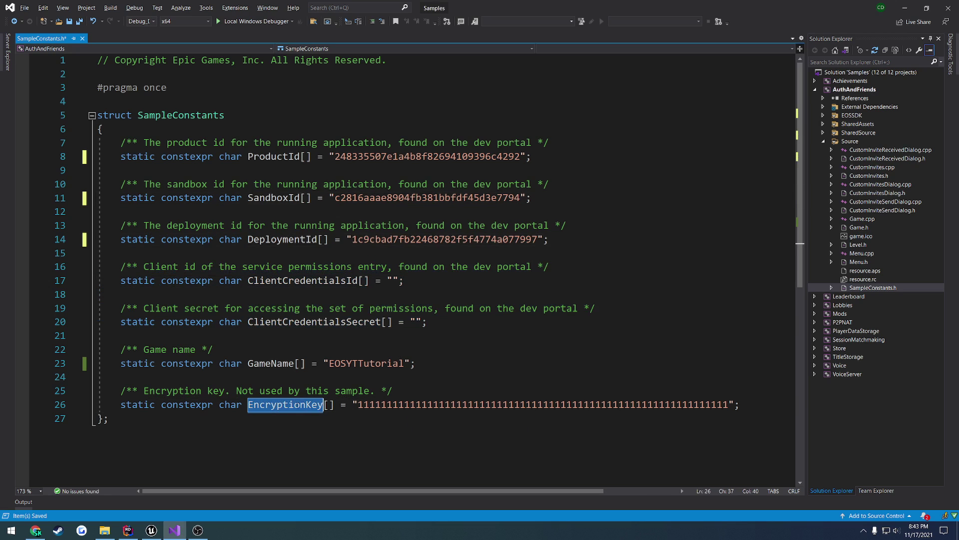
pyautogui.click(400, 390)
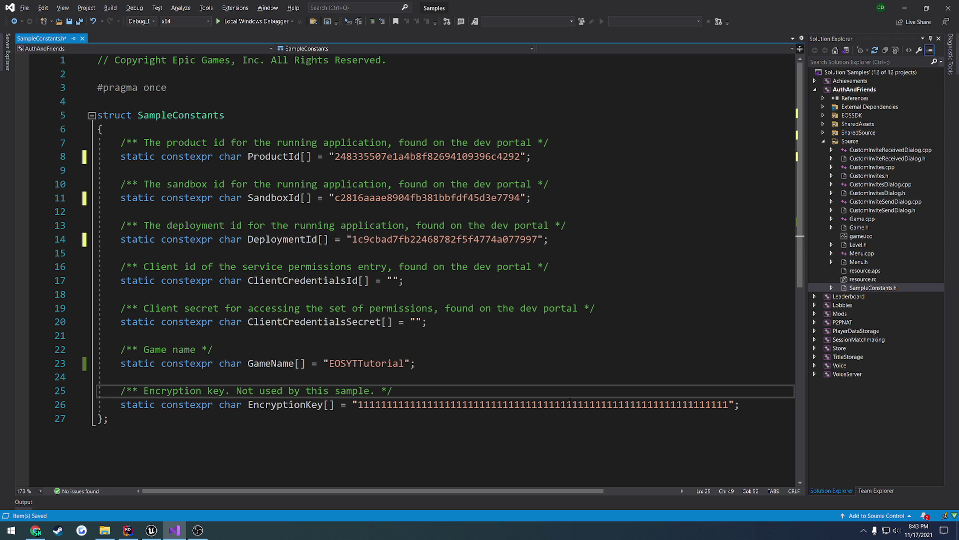
pyautogui.hotkey('alt', 'Tab')
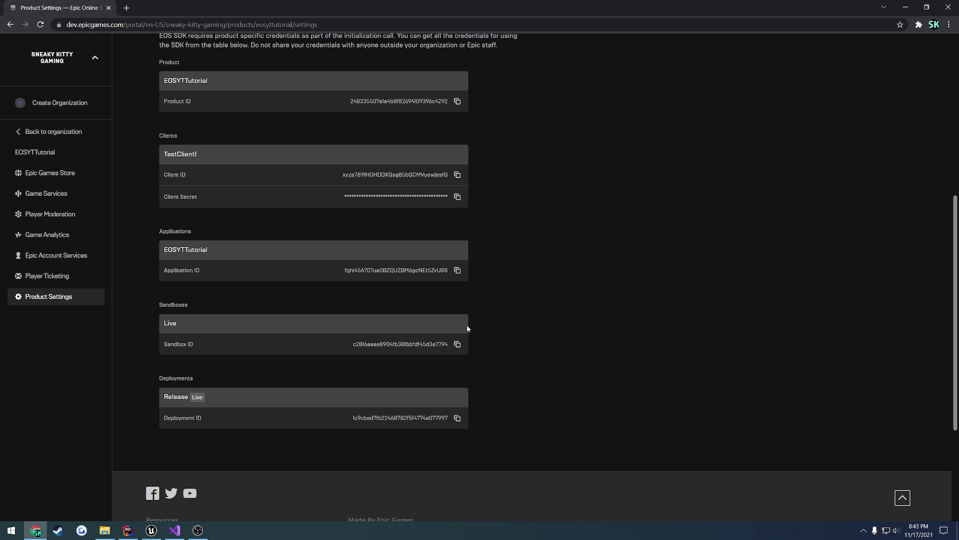
# - Open the Clients tab, close the unused New client form, and scroll to Client policies
pyautogui.scroll(5, 468, 325)
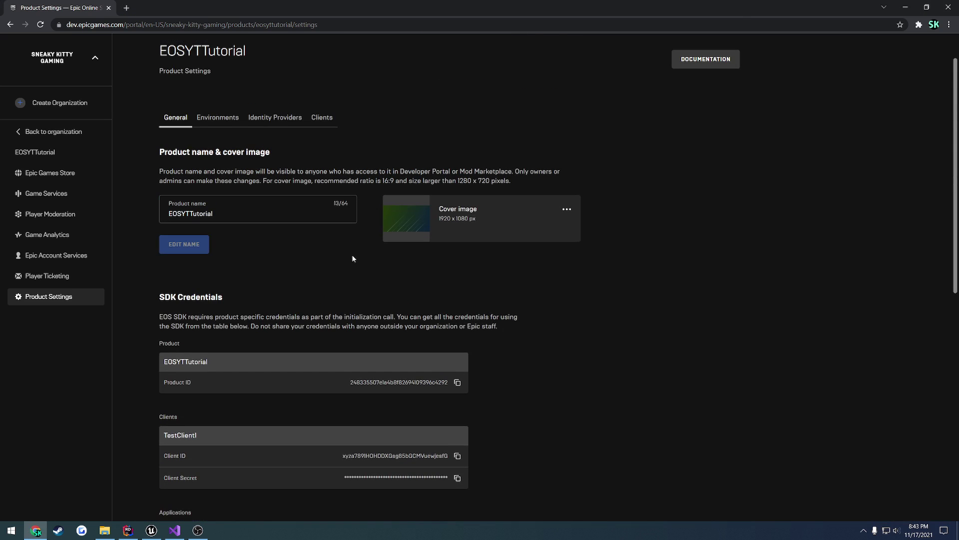
pyautogui.click(321, 119)
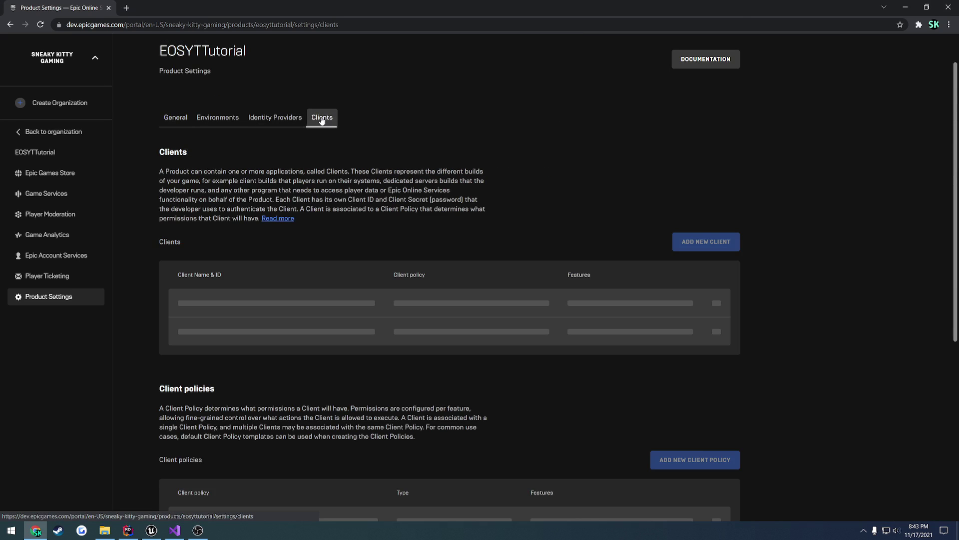
pyautogui.scroll(-3, 279, 310)
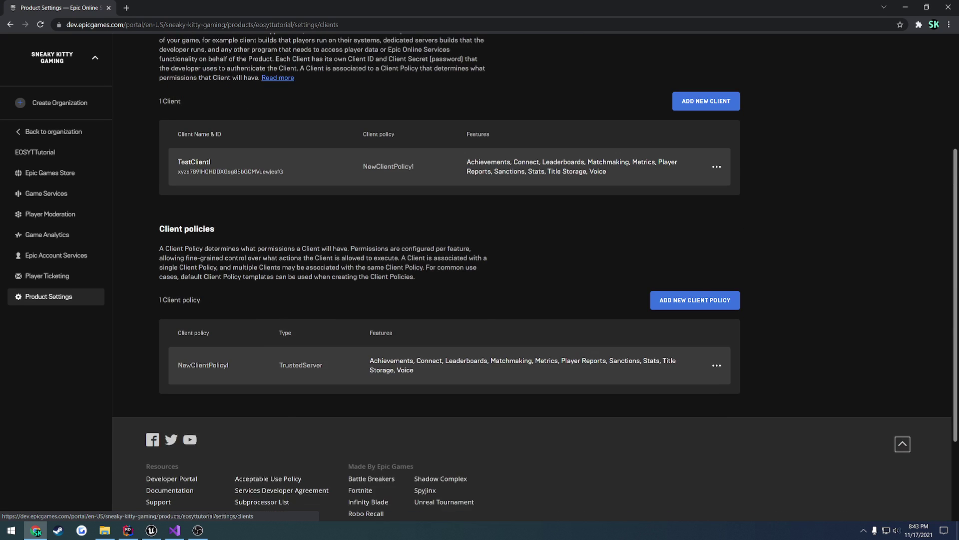
pyautogui.scroll(5, 352, 322)
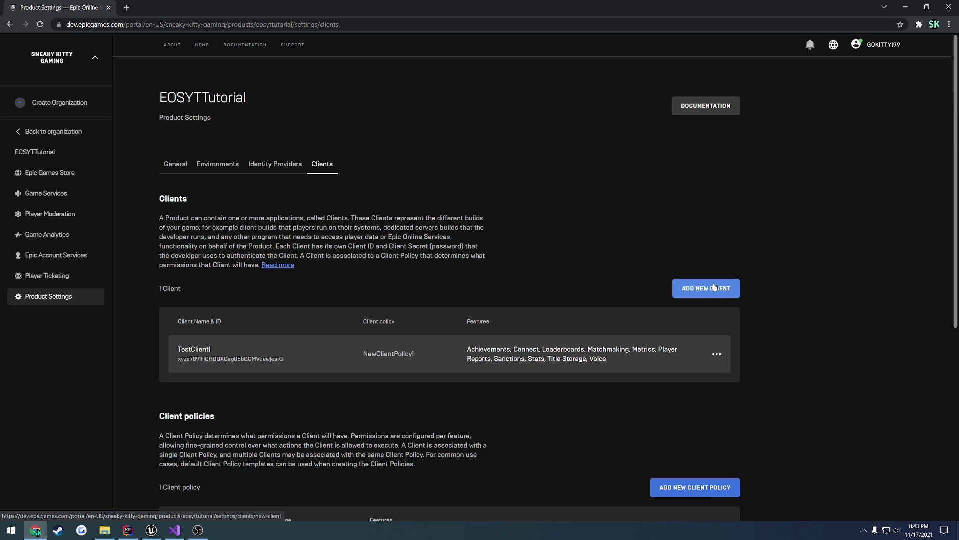
pyautogui.click(722, 290)
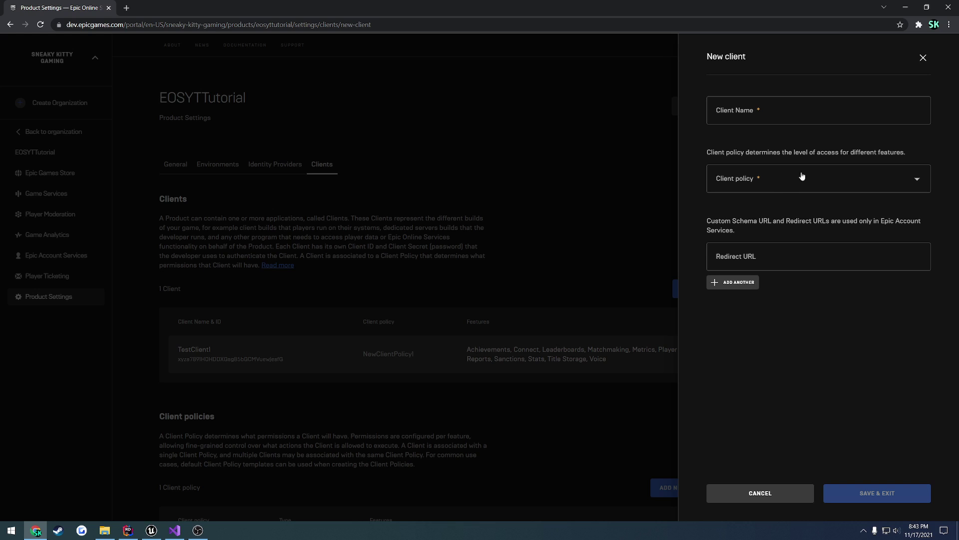
pyautogui.click(922, 57)
pyautogui.scroll(-4, 695, 271)
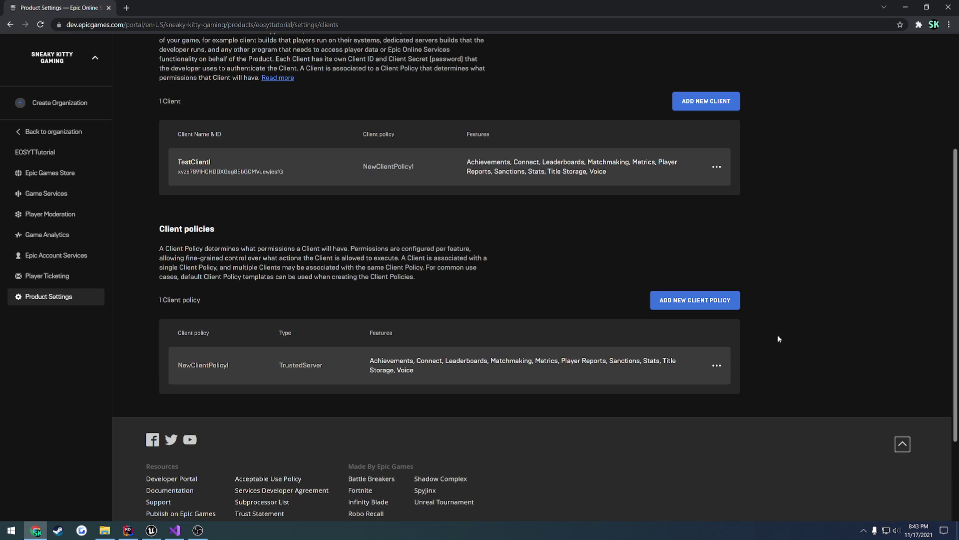
# - Open NewClientPolicy1's details and cycle its type through Custom and GameClient to Peer2Peer
pyautogui.click(720, 367)
pyautogui.click(667, 386)
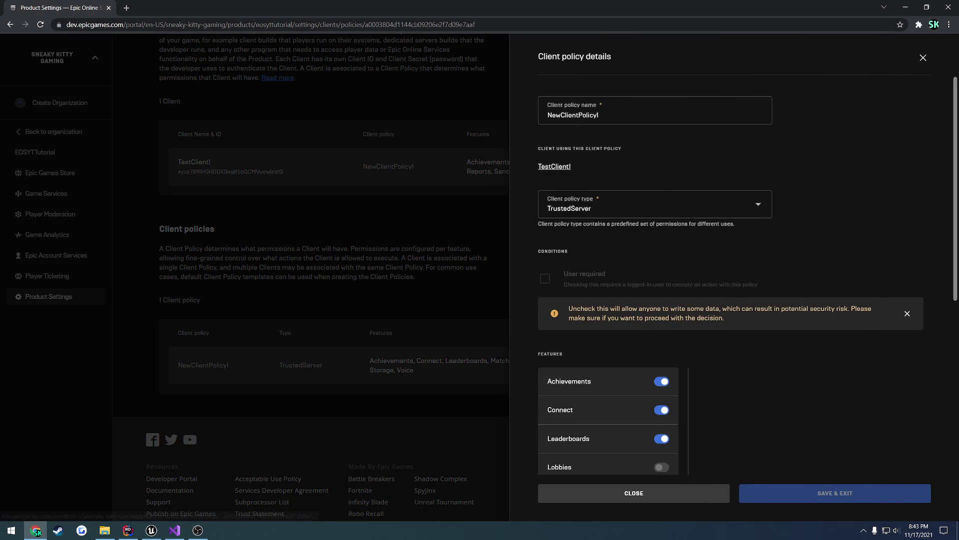
pyautogui.click(623, 212)
pyautogui.click(587, 421)
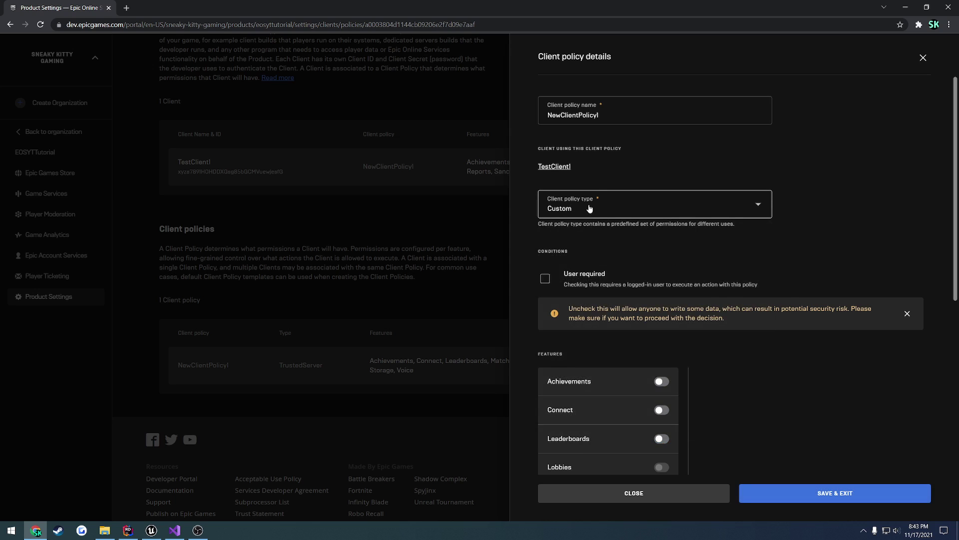
pyautogui.click(589, 209)
pyautogui.click(588, 331)
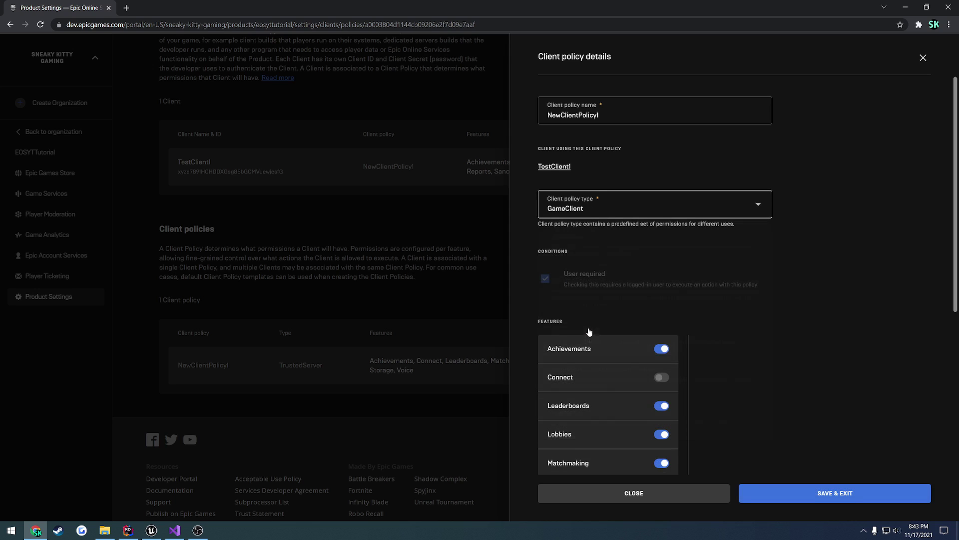
pyautogui.click(599, 215)
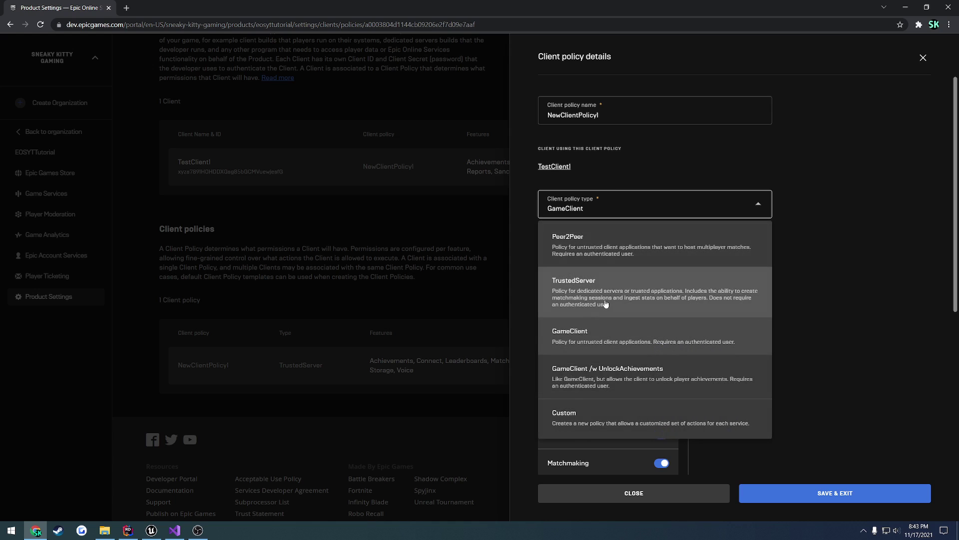
pyautogui.click(617, 240)
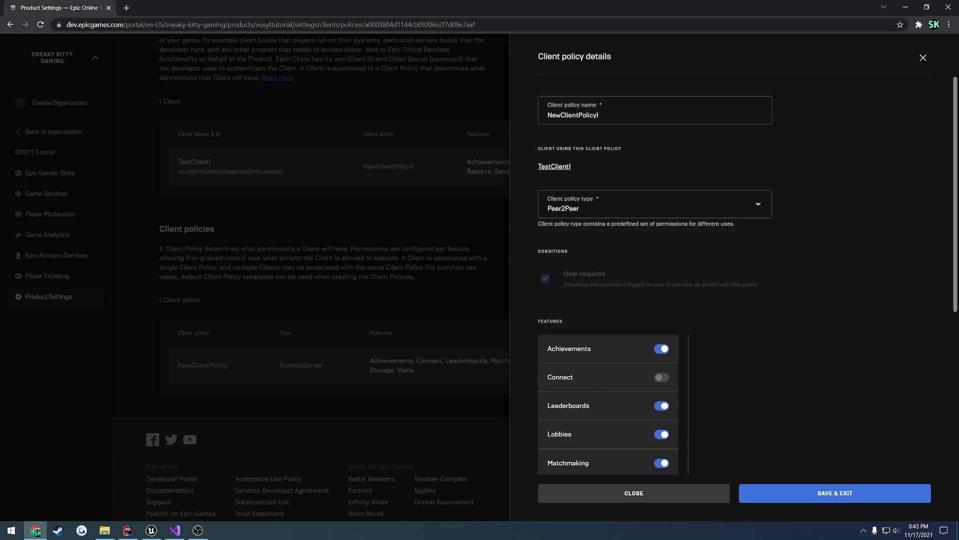
# - Review the Peer2Peer policy's name and its enabled features, all except Connect
pyautogui.moveTo(614, 113); pyautogui.dragTo(533, 116)
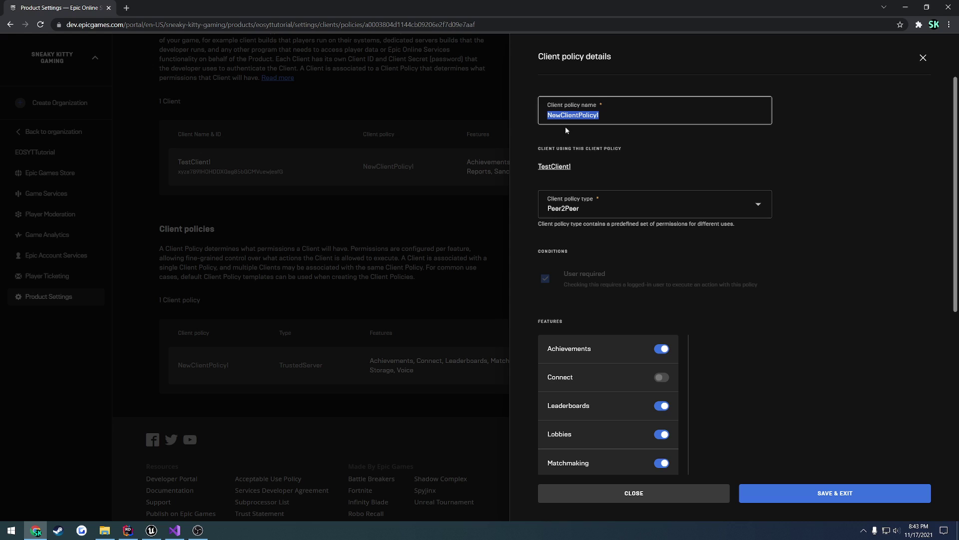
pyautogui.click(613, 144)
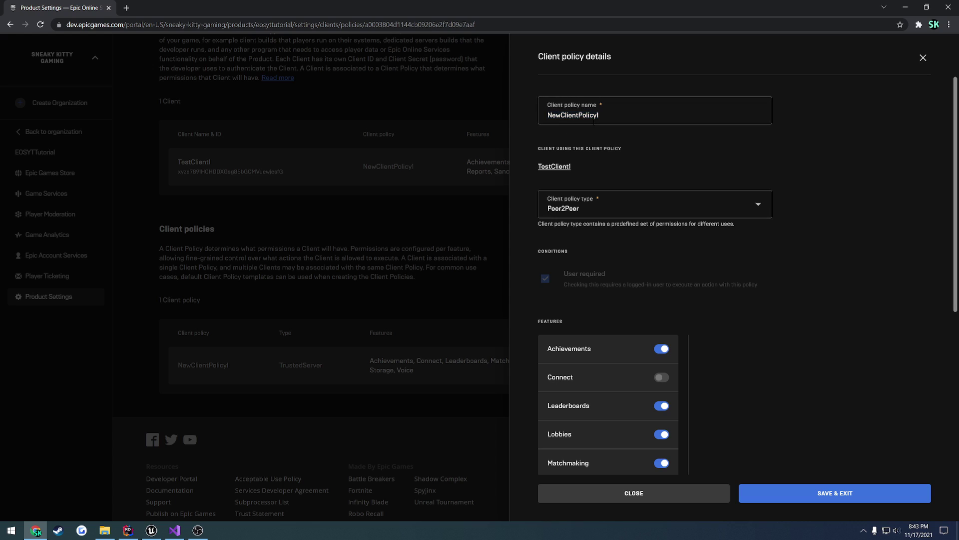
pyautogui.scroll(-3, 615, 300)
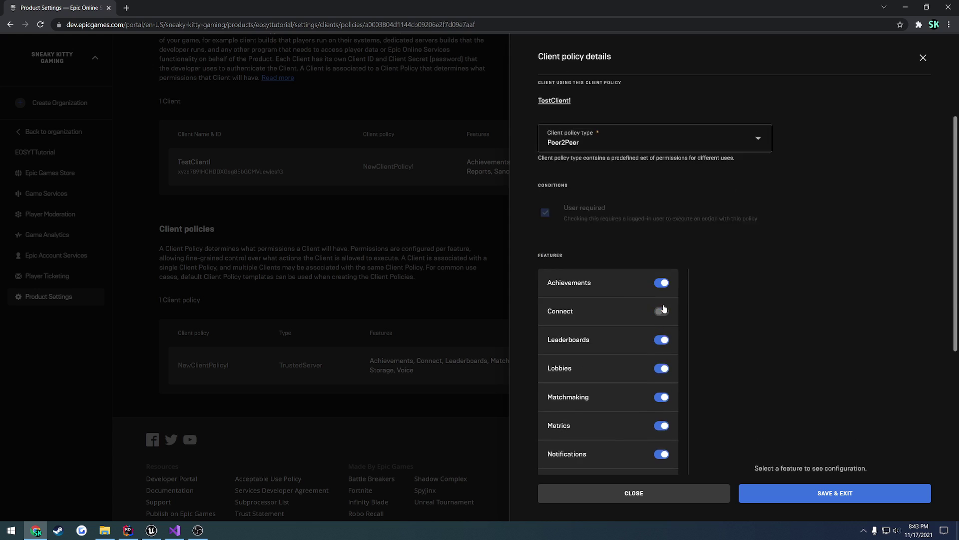
pyautogui.scroll(-2, 609, 345)
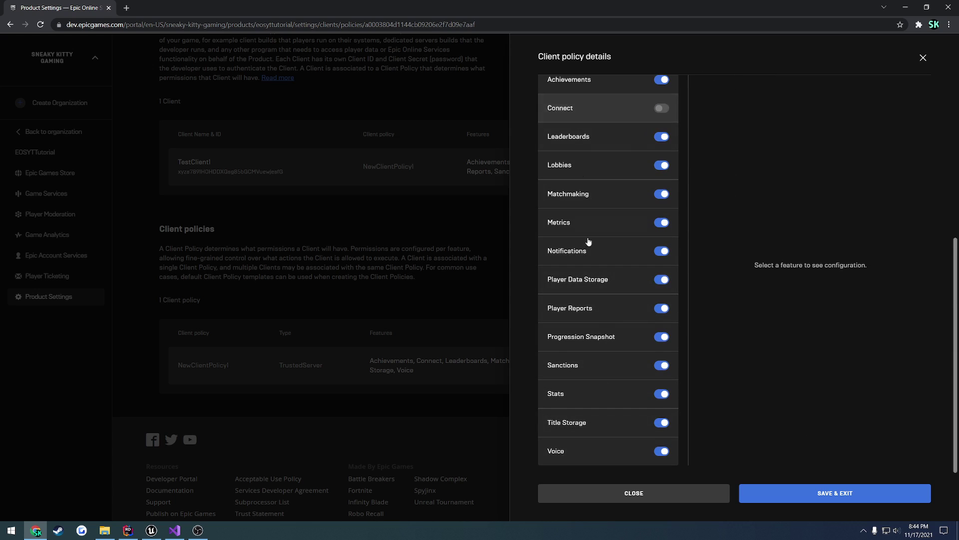
pyautogui.scroll(3, 599, 230)
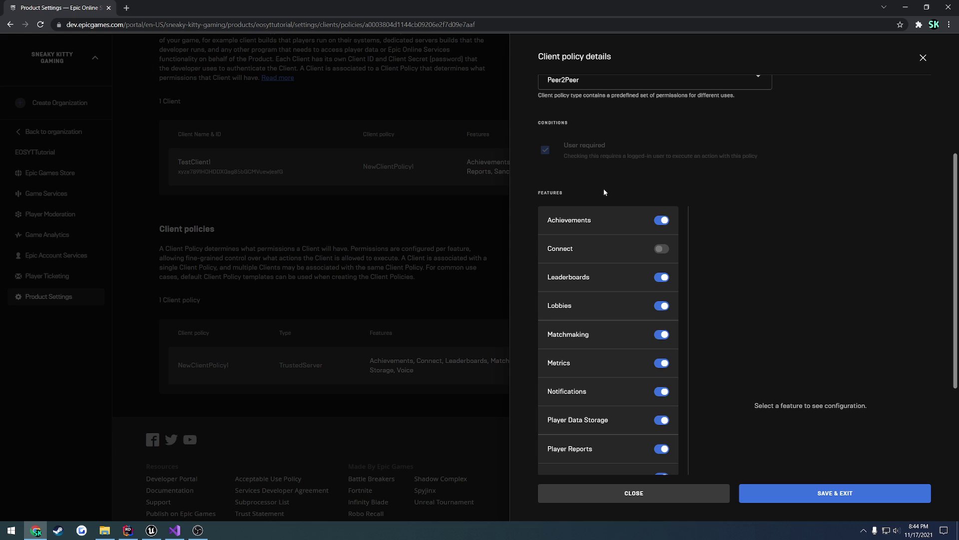
pyautogui.scroll(2, 603, 190)
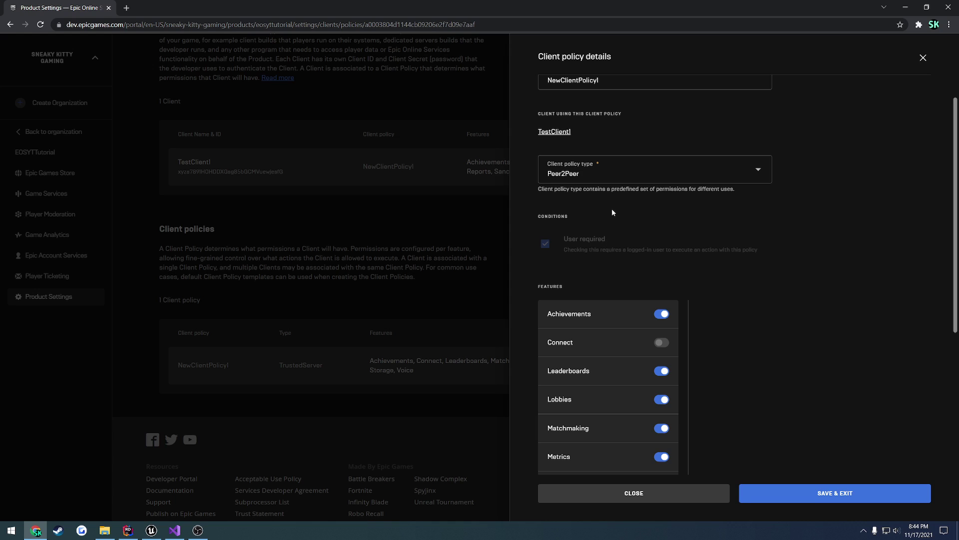
# - Set NewClientPolicy1's policy type to Custom and tick User required
pyautogui.click(613, 173)
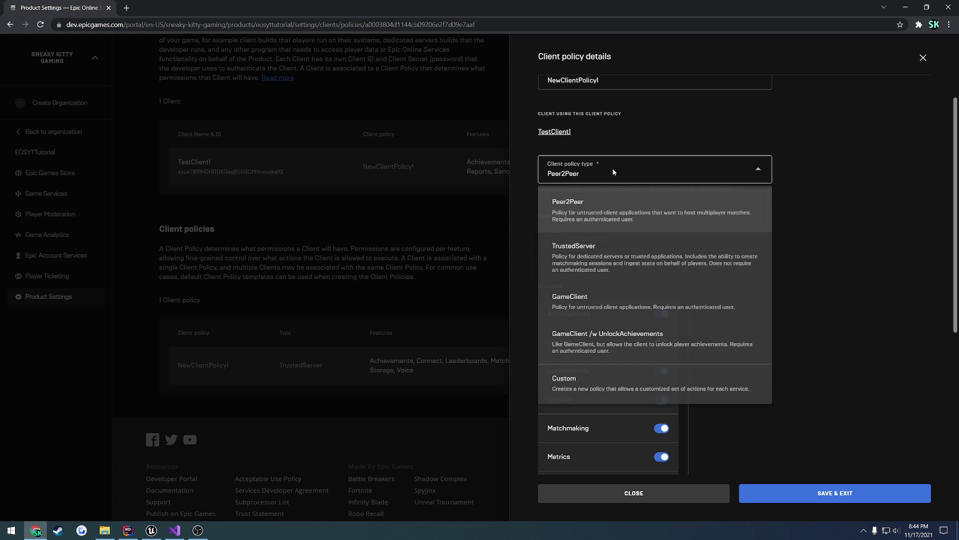
pyautogui.click(592, 380)
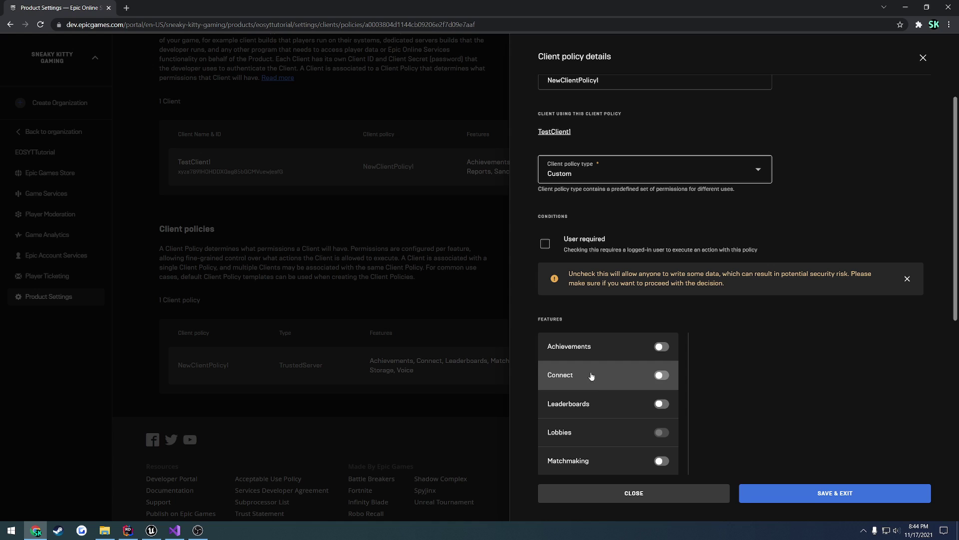
pyautogui.scroll(-4, 663, 163)
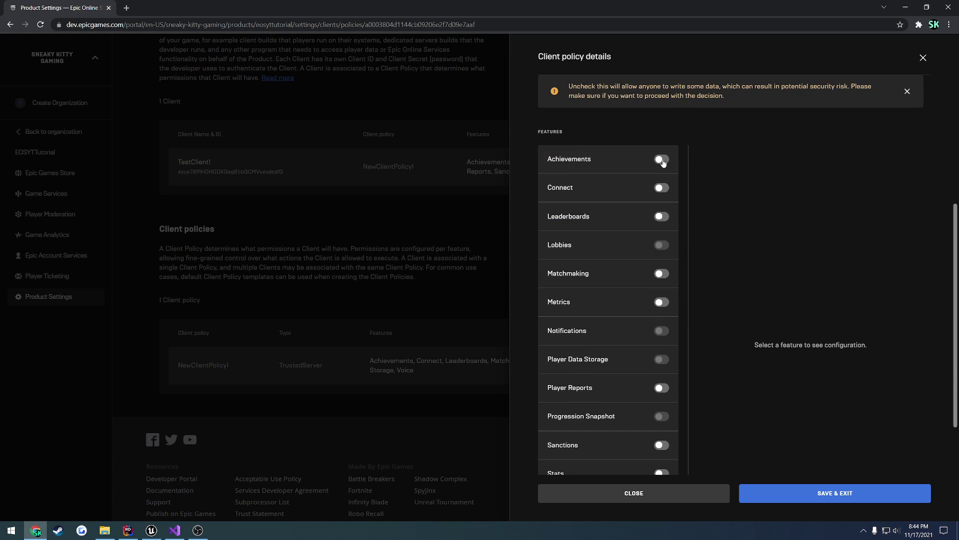
pyautogui.scroll(3, 663, 163)
pyautogui.click(545, 150)
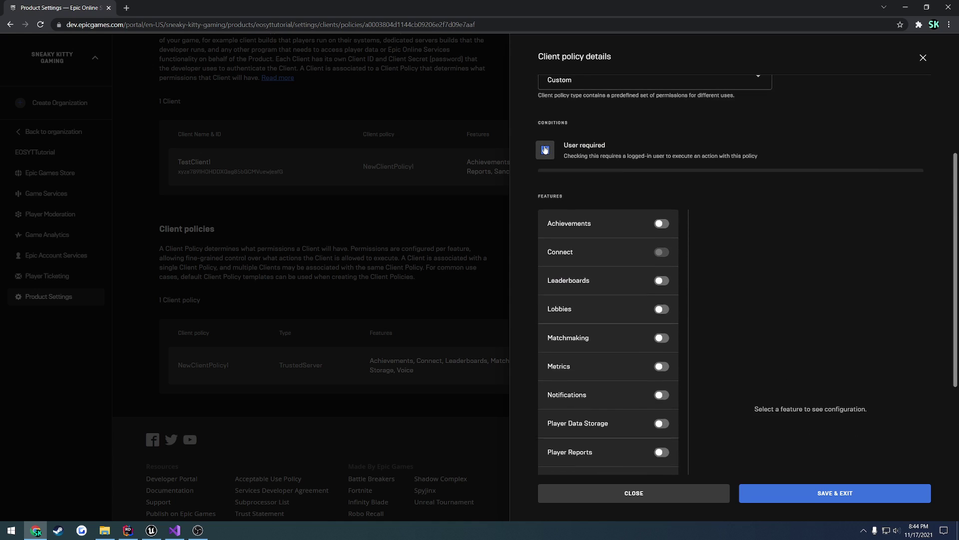
# - Switch on every feature except Connect, from Achievements through Title Storage and Voice
pyautogui.scroll(-3, 666, 184)
pyautogui.scroll(1, 665, 129)
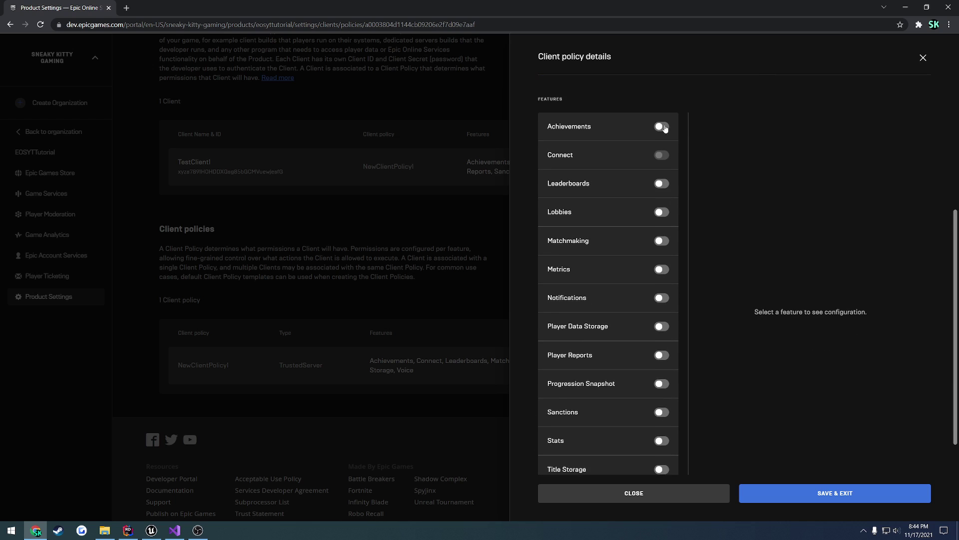
pyautogui.click(663, 127)
pyautogui.click(661, 184)
pyautogui.click(661, 212)
pyautogui.click(662, 241)
pyautogui.click(661, 270)
pyautogui.click(662, 298)
pyautogui.click(662, 354)
pyautogui.click(662, 383)
pyautogui.click(661, 412)
pyautogui.click(661, 441)
pyautogui.click(662, 468)
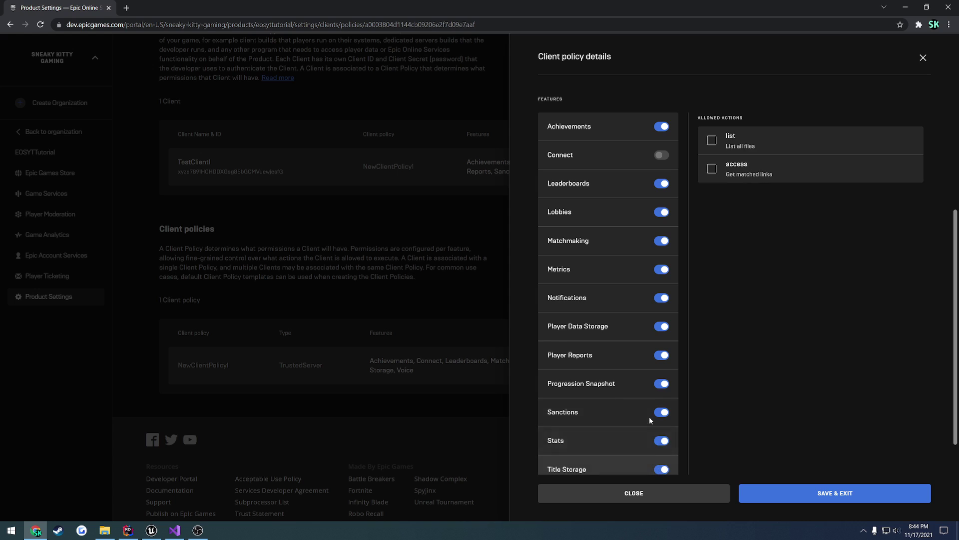
pyautogui.scroll(-1, 650, 419)
pyautogui.click(662, 450)
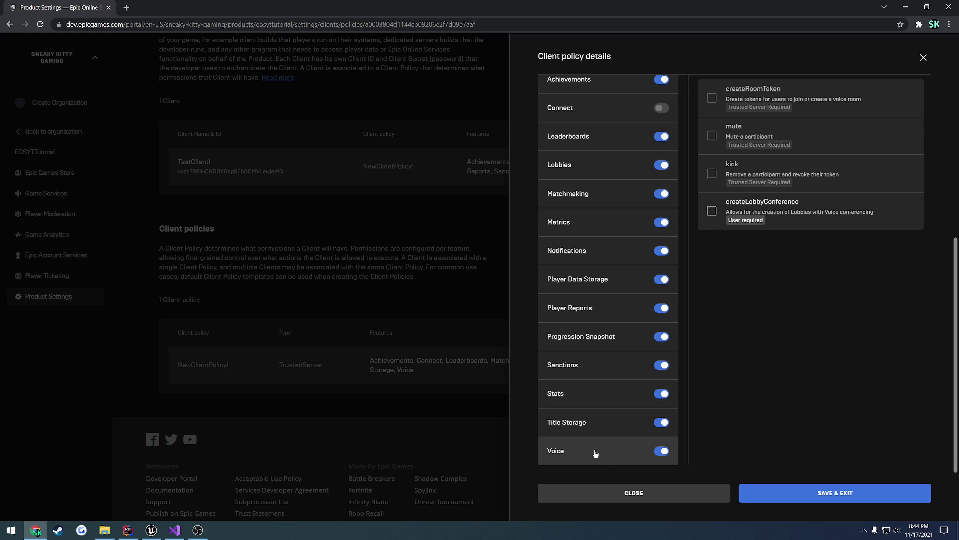
# - Allow Voice's createLobbyConference and the Title Storage access action
pyautogui.click(712, 211)
pyautogui.click(555, 423)
pyautogui.click(712, 122)
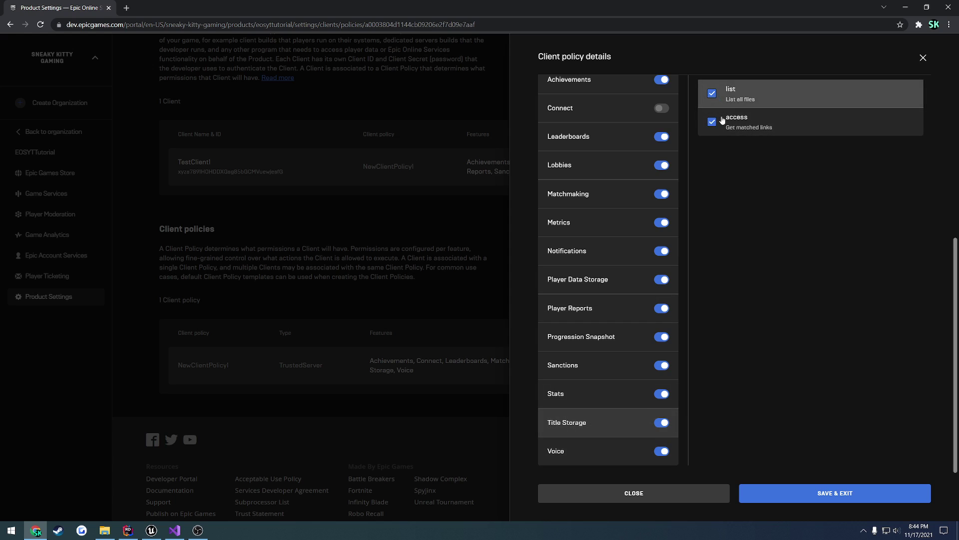
# - Allow all six Stats actions, from ingestForLocalUser to findStats
pyautogui.scroll(1, 735, 145)
pyautogui.click(606, 441)
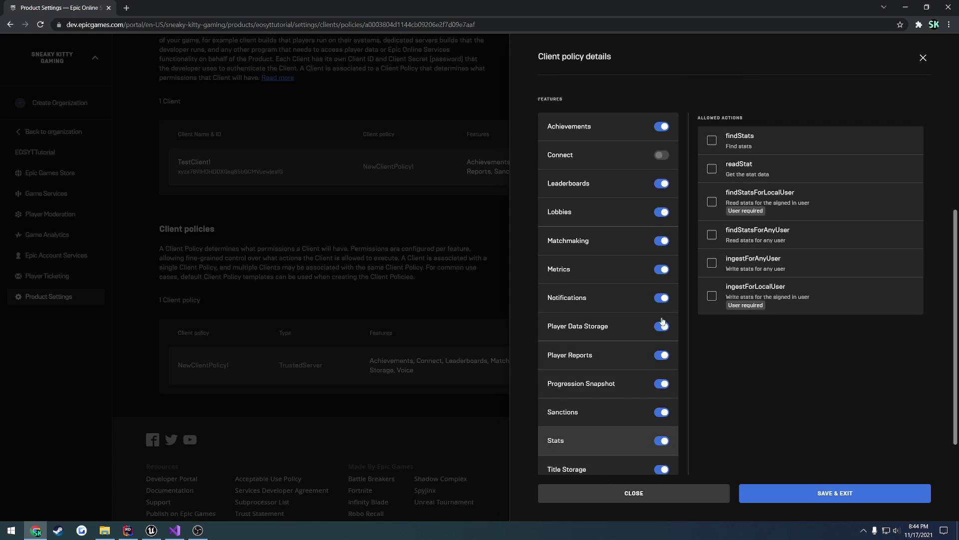
pyautogui.click(712, 296)
pyautogui.click(711, 263)
pyautogui.click(711, 235)
pyautogui.click(712, 202)
pyautogui.click(712, 168)
pyautogui.click(712, 140)
# - Allow the Sanctions, Progression Snapshot and Player Reports actions, two each
pyautogui.click(579, 414)
pyautogui.click(711, 145)
pyautogui.click(711, 221)
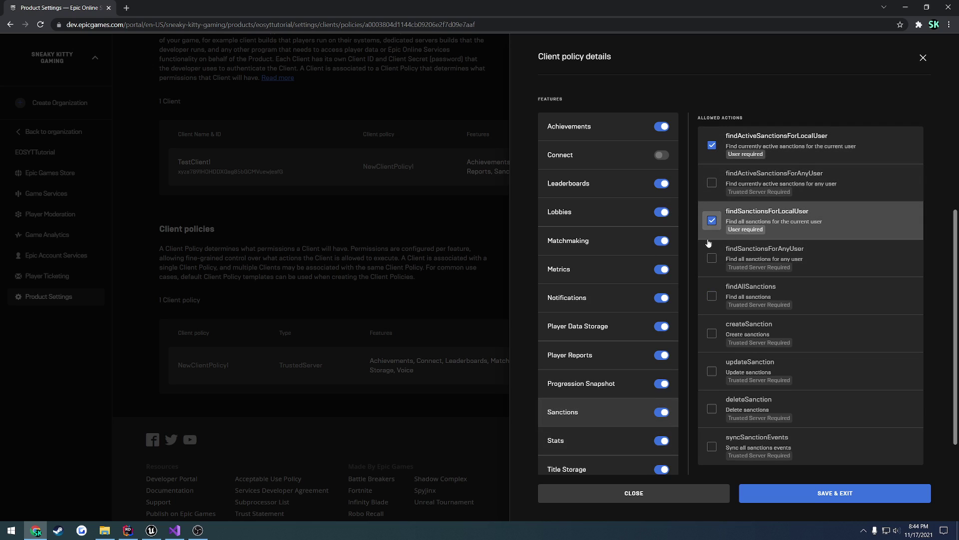
pyautogui.click(586, 384)
pyautogui.click(712, 145)
pyautogui.click(711, 183)
pyautogui.click(582, 355)
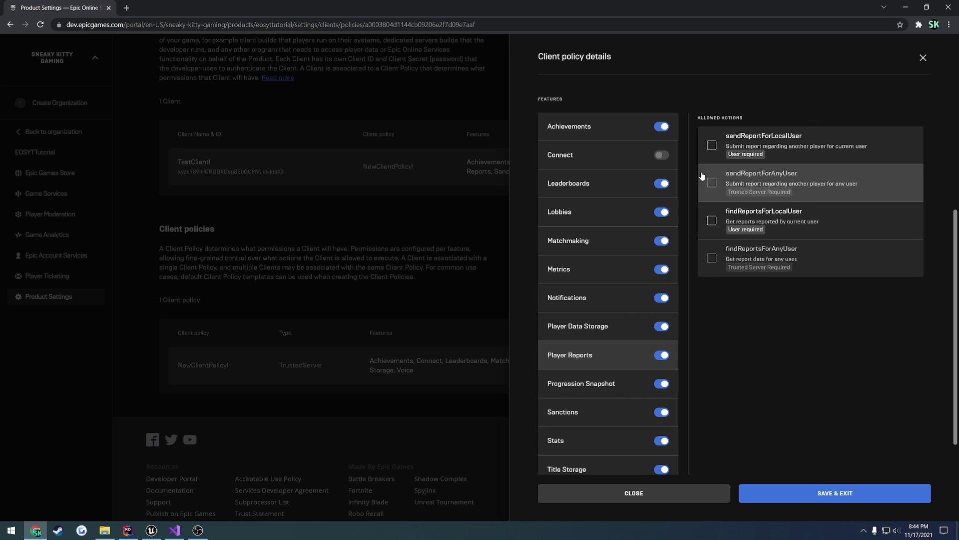
pyautogui.click(712, 145)
pyautogui.click(712, 221)
# - Allow Player Data Storage access, delete and copy, plus Notifications' sendCustomInviteToAnyUser
pyautogui.click(579, 326)
pyautogui.click(711, 145)
pyautogui.click(712, 183)
pyautogui.click(711, 220)
pyautogui.click(595, 298)
pyautogui.click(712, 145)
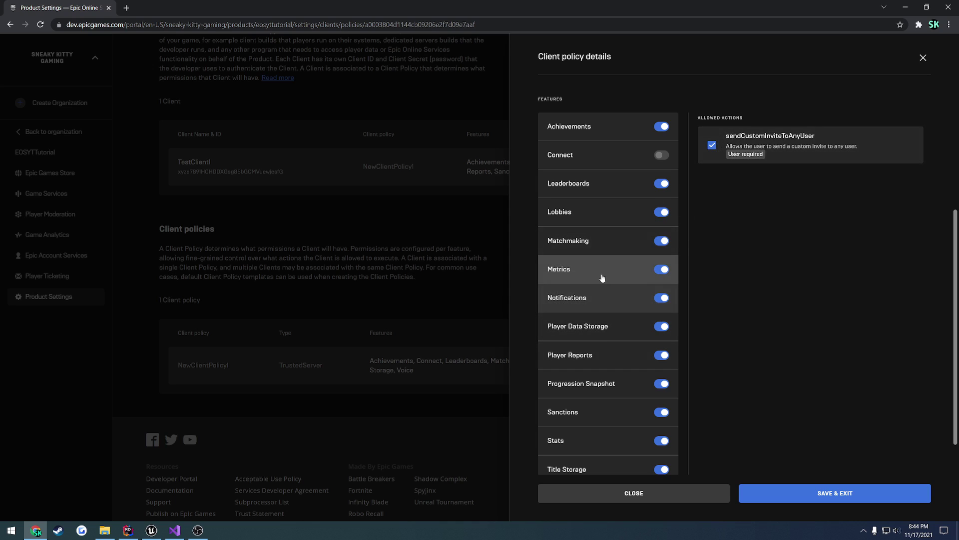
pyautogui.click(602, 279)
# - Allow all ten Matchmaking actions, from status to readSession
pyautogui.click(619, 241)
pyautogui.click(711, 140)
pyautogui.click(711, 168)
pyautogui.click(712, 197)
pyautogui.click(711, 226)
pyautogui.click(712, 253)
pyautogui.click(712, 282)
pyautogui.click(712, 310)
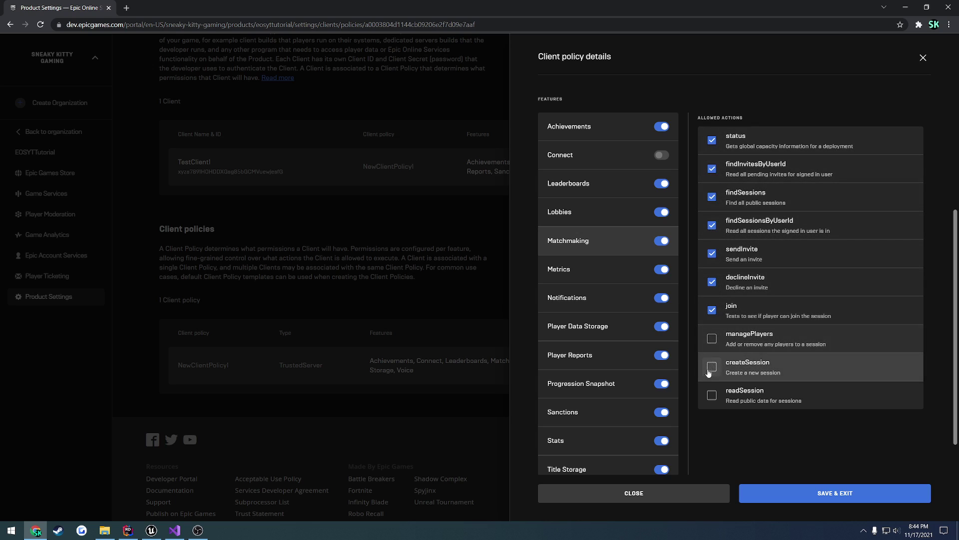
pyautogui.click(712, 367)
pyautogui.click(712, 338)
pyautogui.click(712, 395)
# - Allow the five Lobbies actions and Leaderboards' readLeaderboard and findLeaderboards
pyautogui.click(607, 213)
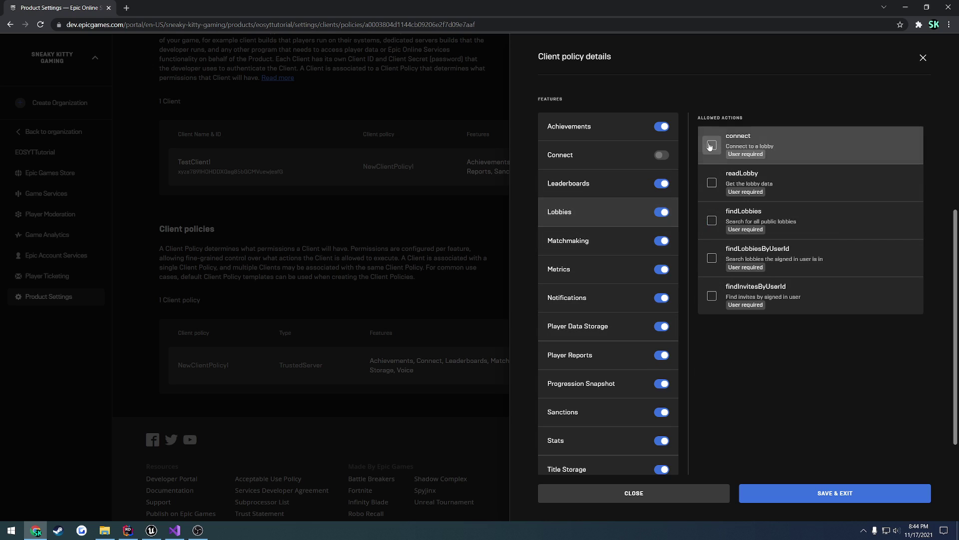
pyautogui.click(711, 145)
pyautogui.click(711, 182)
pyautogui.click(712, 220)
pyautogui.click(711, 258)
pyautogui.click(711, 296)
pyautogui.click(544, 183)
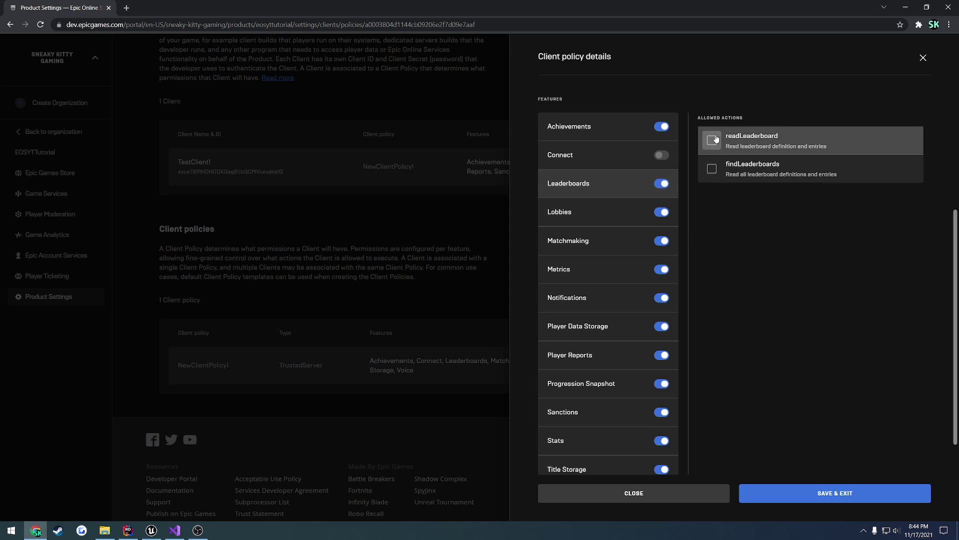
pyautogui.click(712, 140)
pyautogui.click(712, 169)
# - Allow all six Achievements actions, findAchievementDefinitions through unlockAchievementForAnyUser
pyautogui.click(606, 154)
pyautogui.click(623, 126)
pyautogui.click(711, 140)
pyautogui.click(712, 173)
pyautogui.click(711, 206)
pyautogui.click(712, 234)
pyautogui.click(711, 268)
pyautogui.click(711, 300)
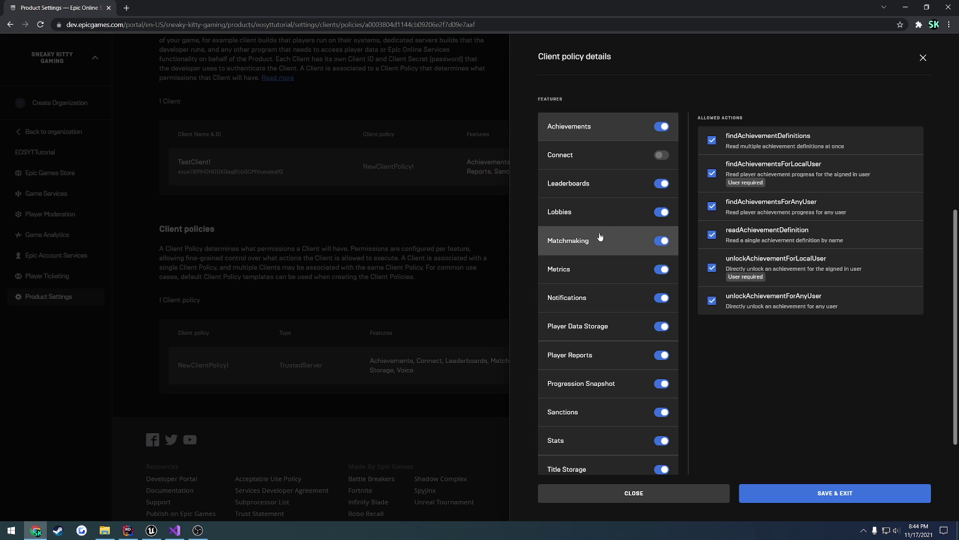
# - Review the Matchmaking, Sanctions and Player Reports actions, then toggle createSession off and back on
pyautogui.click(573, 242)
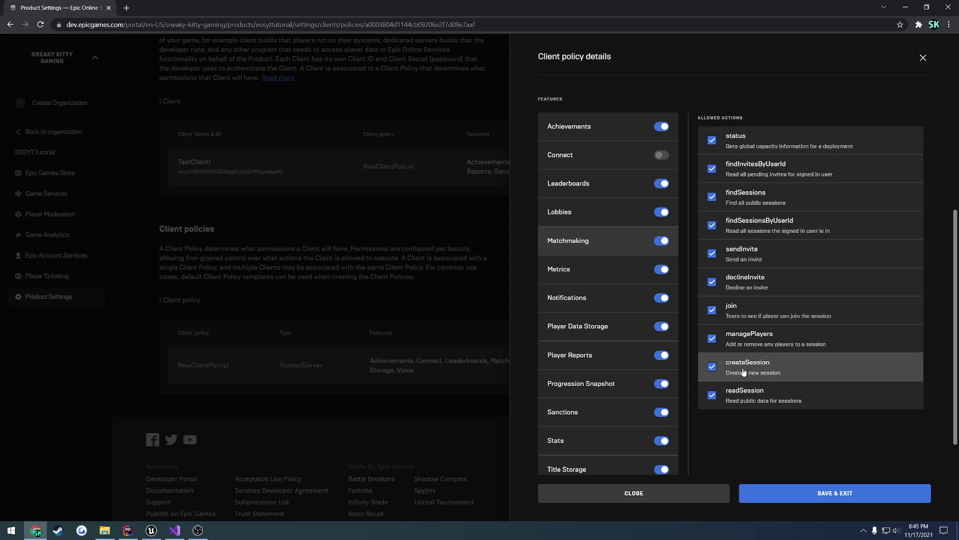
pyautogui.scroll(4, 744, 373)
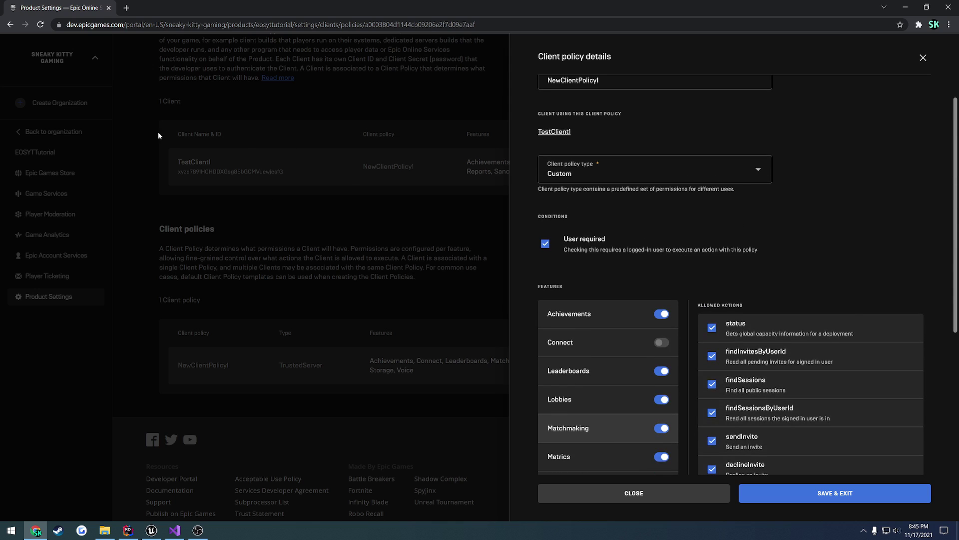
pyautogui.scroll(1, 597, 155)
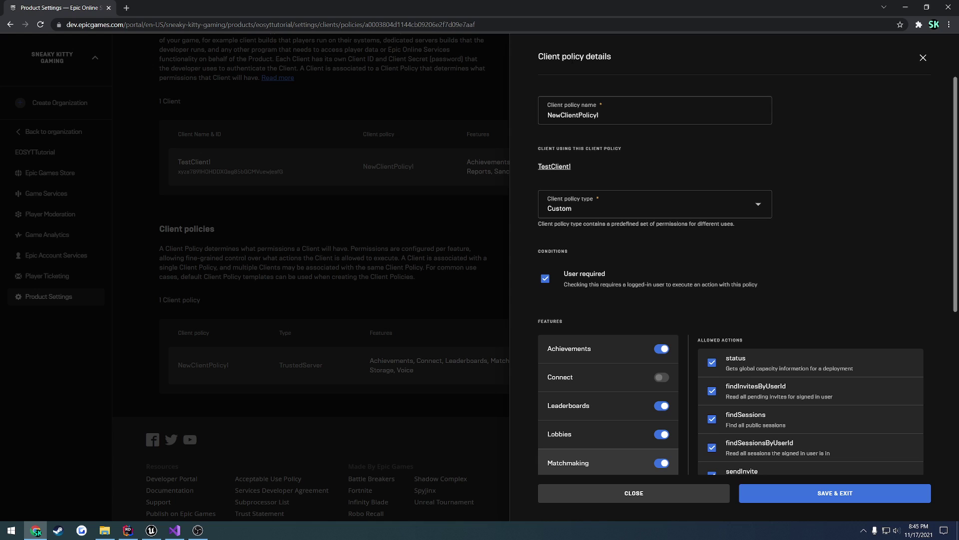
pyautogui.scroll(-5, 747, 274)
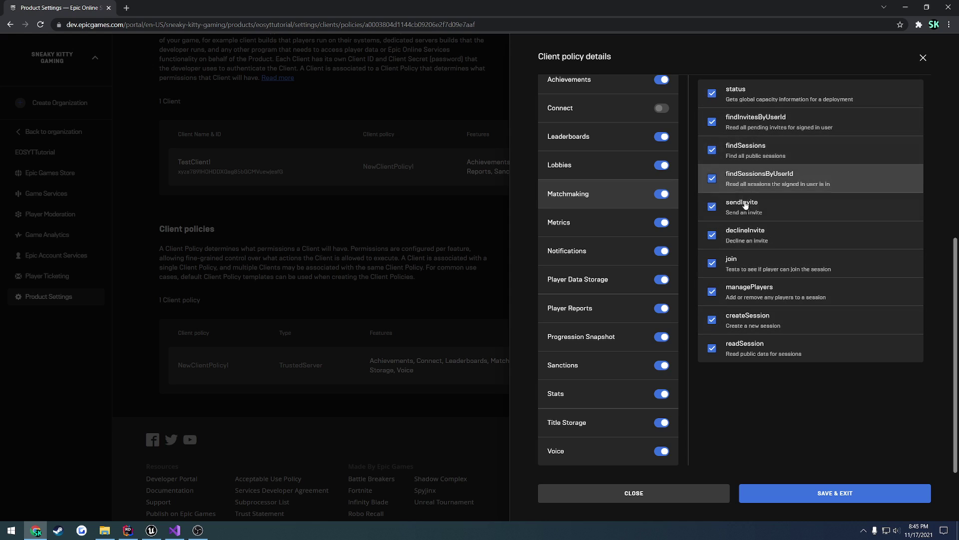
pyautogui.click(603, 363)
pyautogui.click(597, 303)
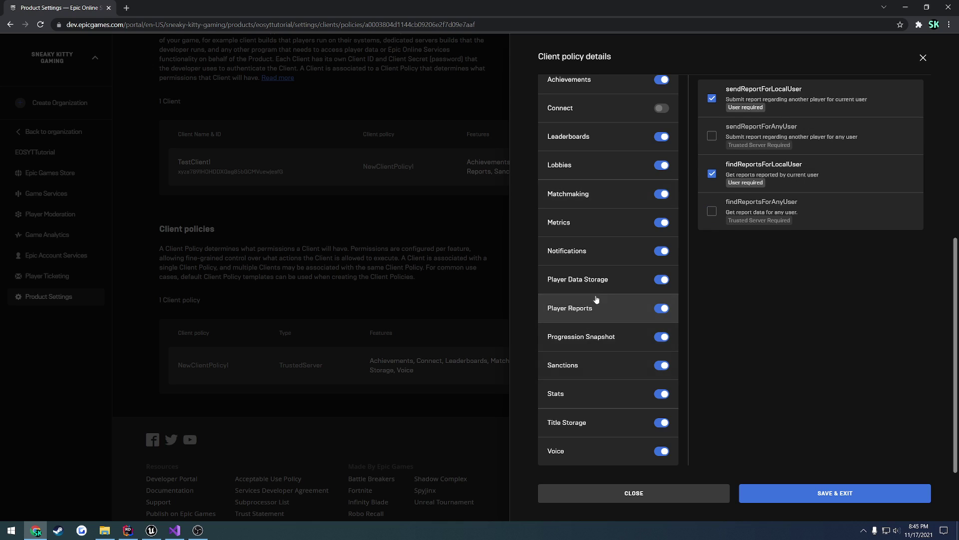
pyautogui.click(598, 198)
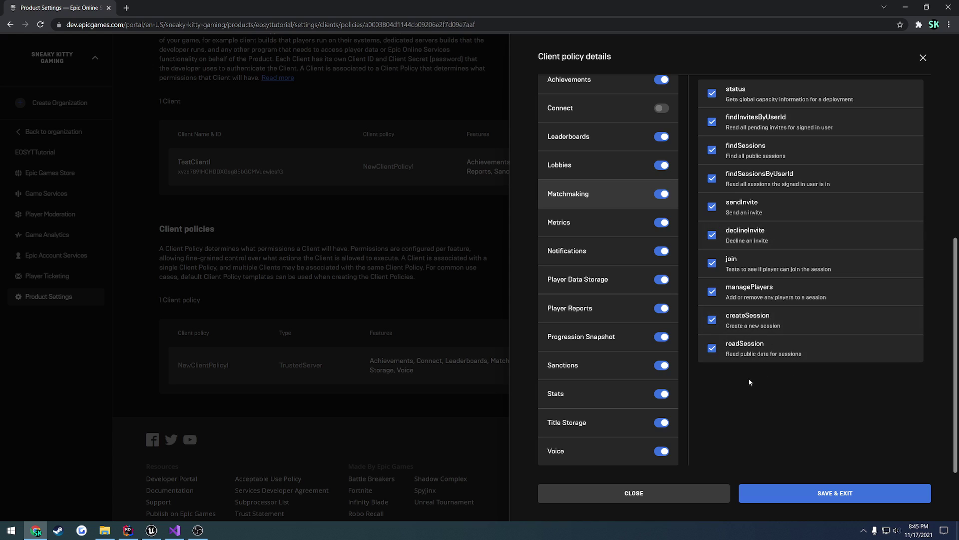
pyautogui.click(712, 320)
pyautogui.click(712, 320)
# - Save and exit the client policy, then open TestClient1's policy details
pyautogui.click(786, 493)
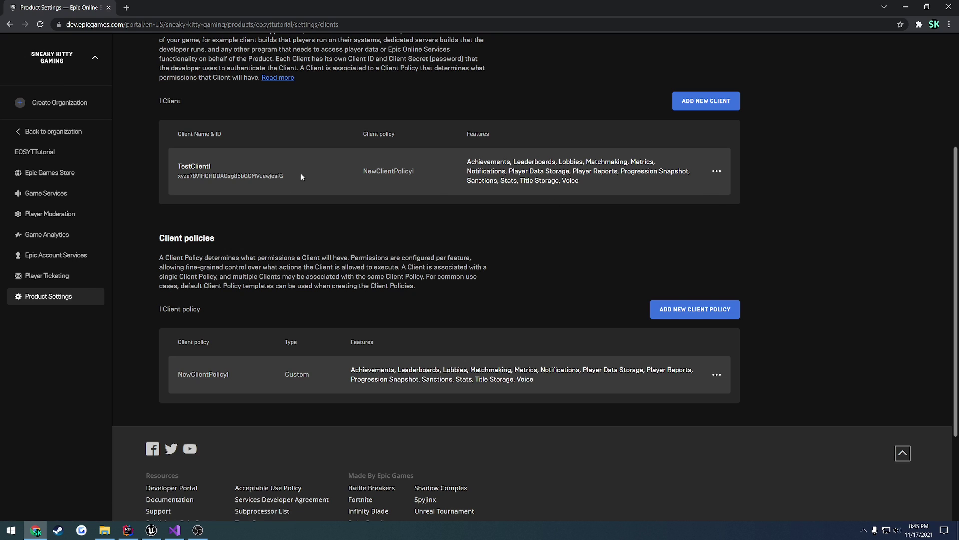
pyautogui.click(716, 172)
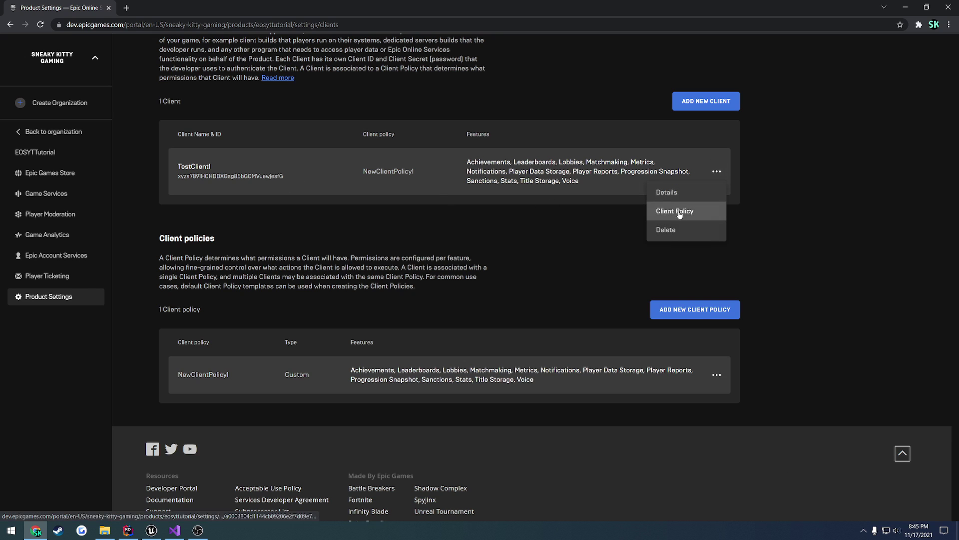
pyautogui.moveTo(680, 211); pyautogui.dragTo(676, 193)
pyautogui.click(666, 192)
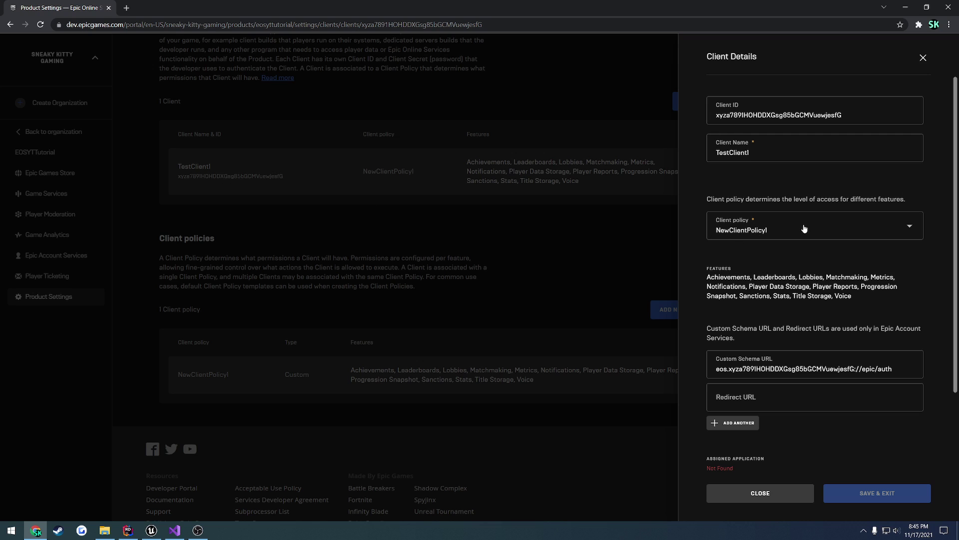
# - Confirm TestClient1 keeps NewClientPolicy1 and close the client details
pyautogui.click(751, 231)
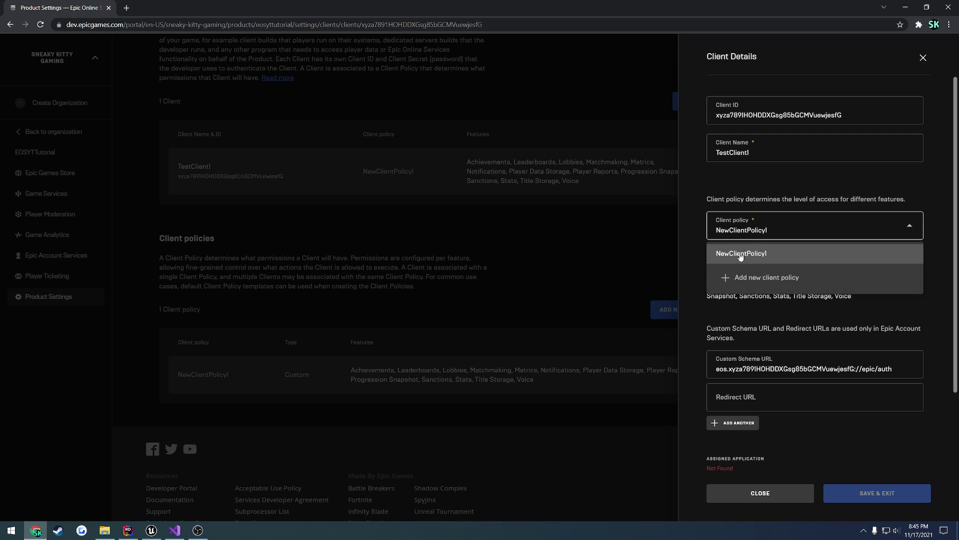
pyautogui.click(778, 225)
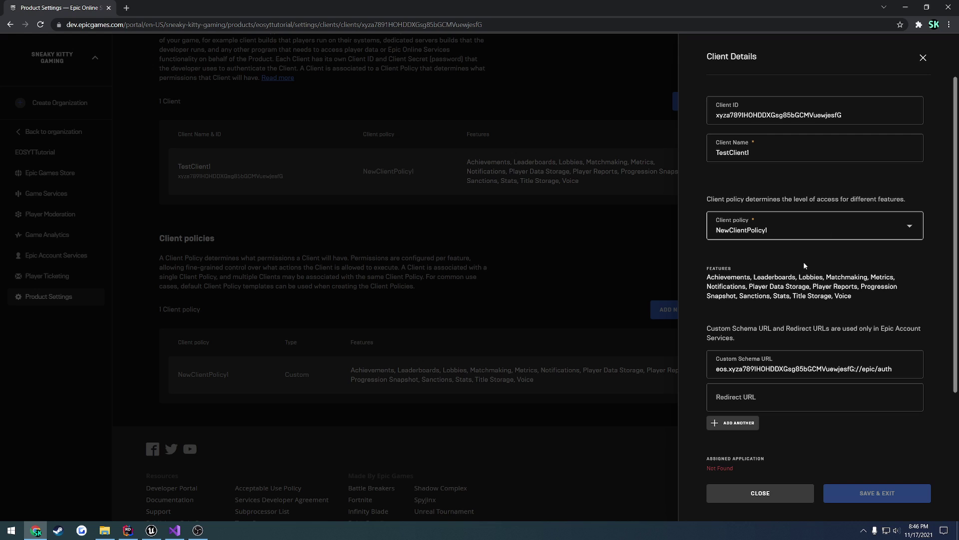
pyautogui.scroll(-2, 805, 261)
pyautogui.scroll(2, 806, 263)
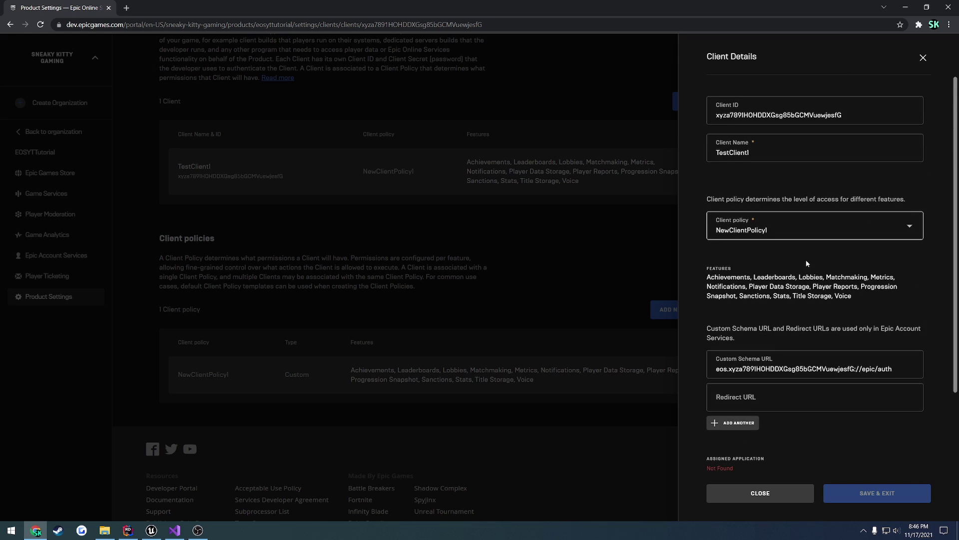
pyautogui.click(789, 487)
pyautogui.scroll(3, 349, 250)
# - Copy the portal's Client ID into ClientCredentialsId in SampleConstants.h
pyautogui.click(175, 117)
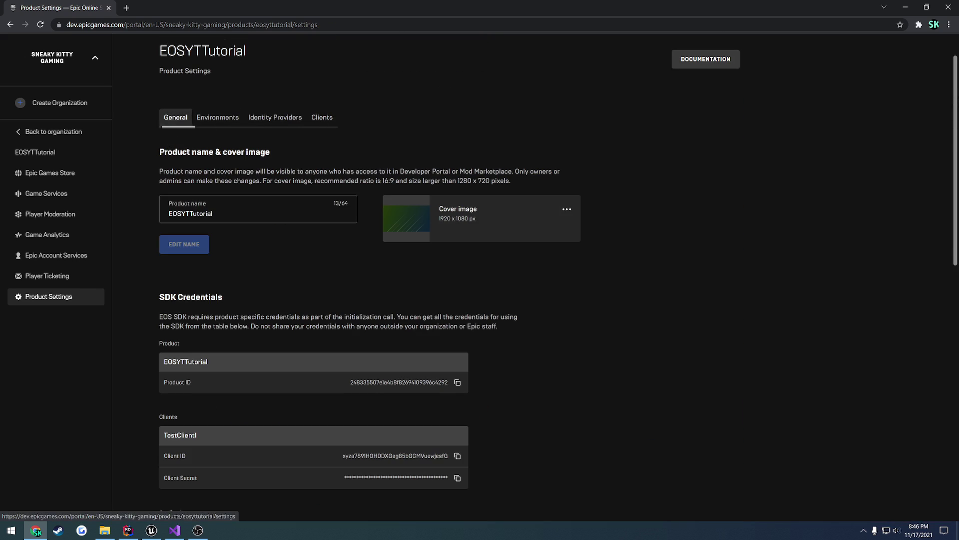
pyautogui.scroll(-3, 288, 219)
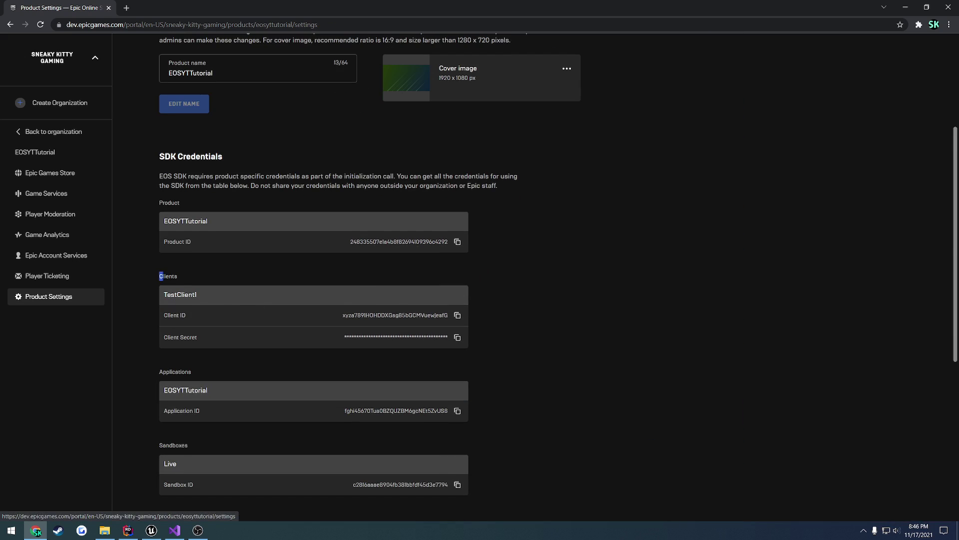
pyautogui.moveTo(164, 277); pyautogui.dragTo(199, 335)
pyautogui.click(180, 313)
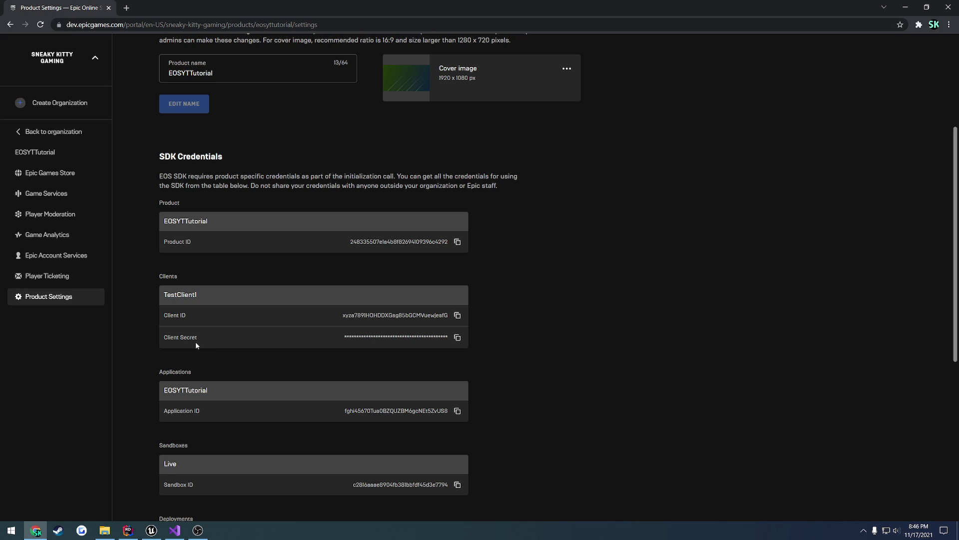
pyautogui.click(457, 315)
pyautogui.hotkey('alt', 'Tab')
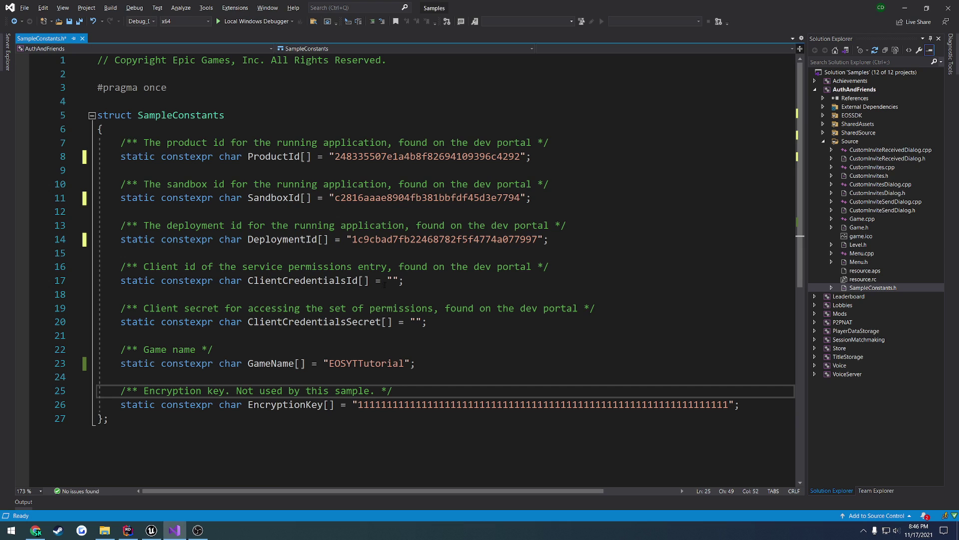
pyautogui.click(387, 282)
pyautogui.hotkey('ctrl', 'v')
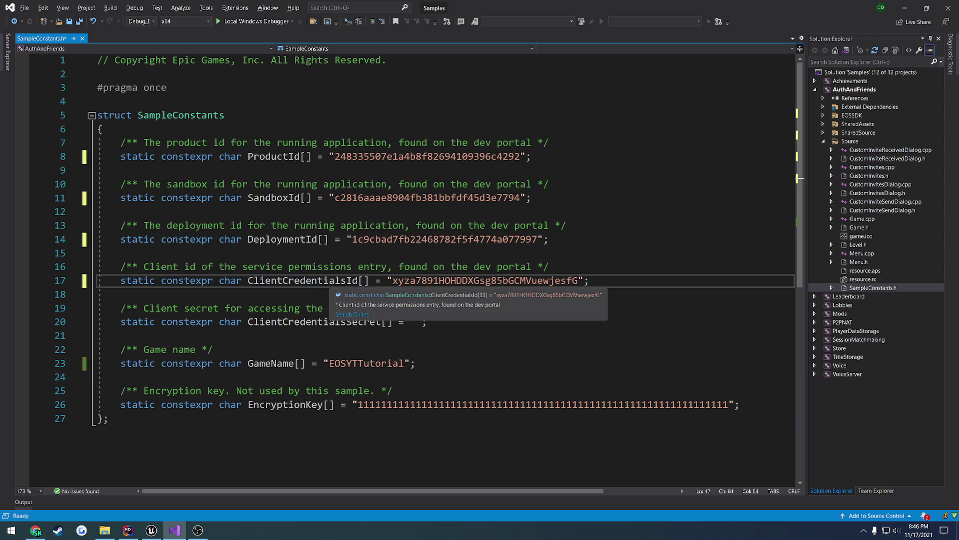
# - Paste the Client Secret into ClientCredentialsSecret and save SampleConstants.h
pyautogui.hotkey('alt', 'Tab')
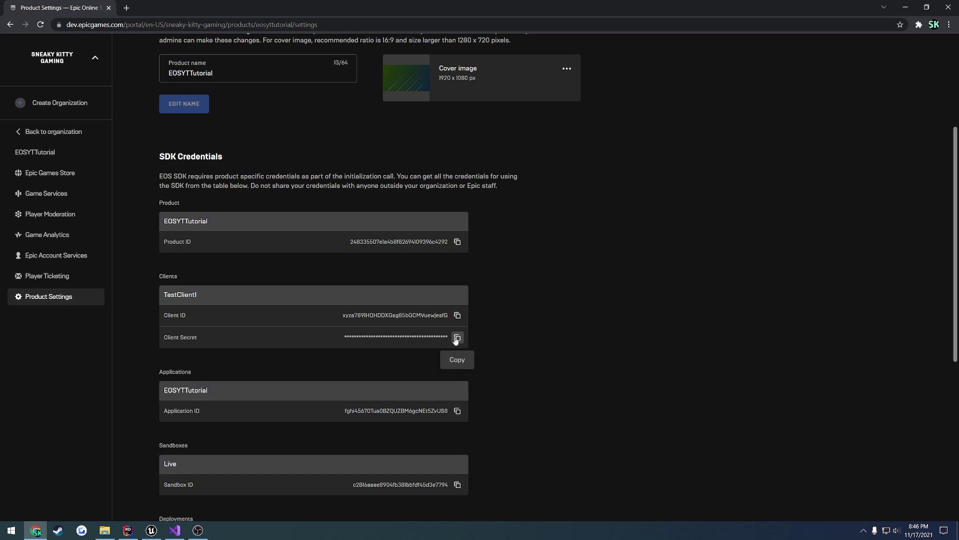
pyautogui.click(456, 336)
pyautogui.hotkey('alt', 'Tab')
pyautogui.doubleClick(302, 323)
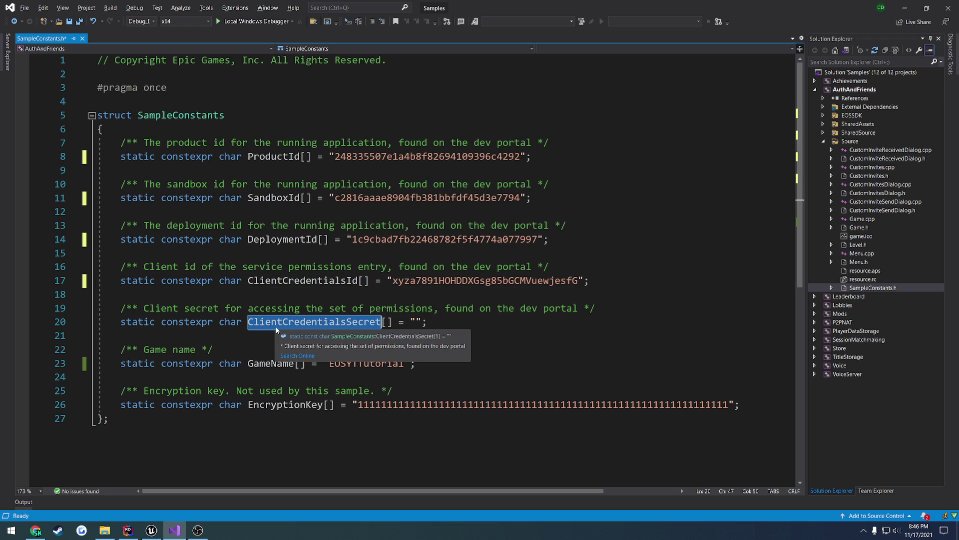
pyautogui.click(416, 323)
pyautogui.hotkey('ctrl', 'v')
pyautogui.click(558, 341)
pyautogui.hotkey('ctrl', 's')
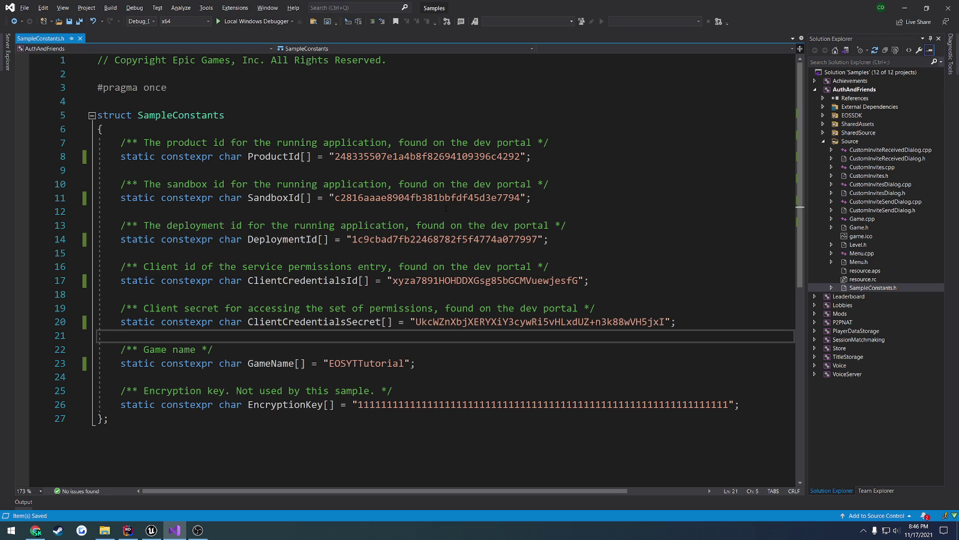
# - Recheck the SDK credentials in the developer portal, then return to Visual Studio
pyautogui.hotkey('alt', 'Tab')
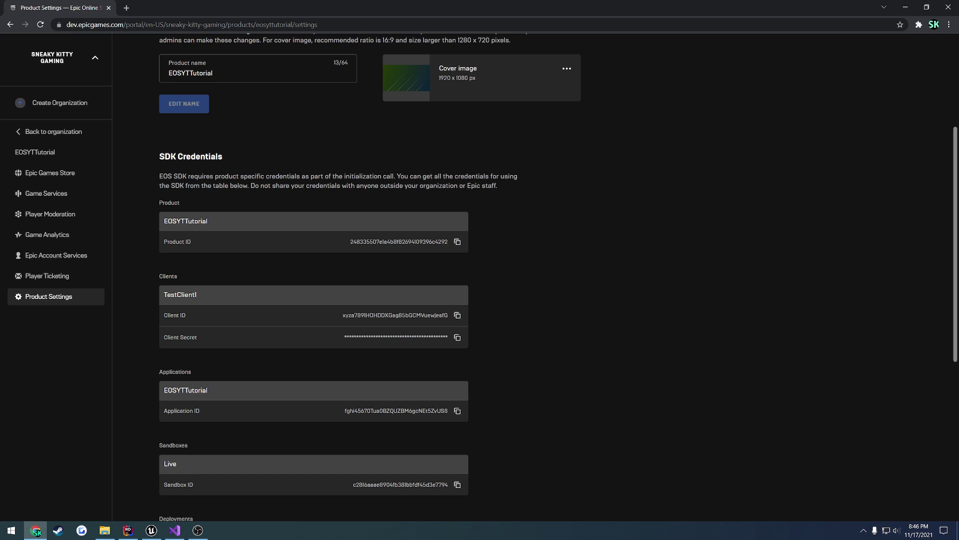
pyautogui.scroll(4, 365, 170)
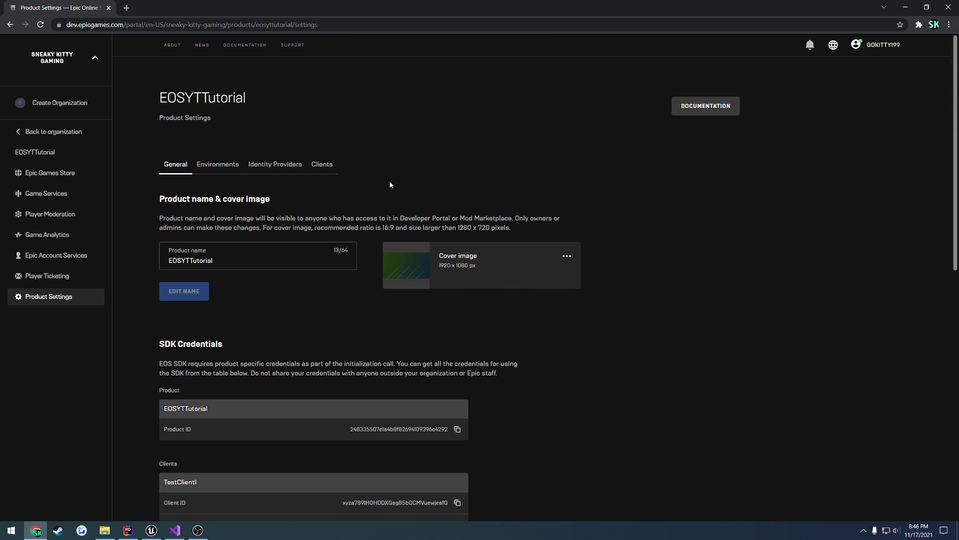
pyautogui.scroll(-4, 473, 190)
pyautogui.scroll(4, 532, 241)
pyautogui.hotkey('alt', 'Tab')
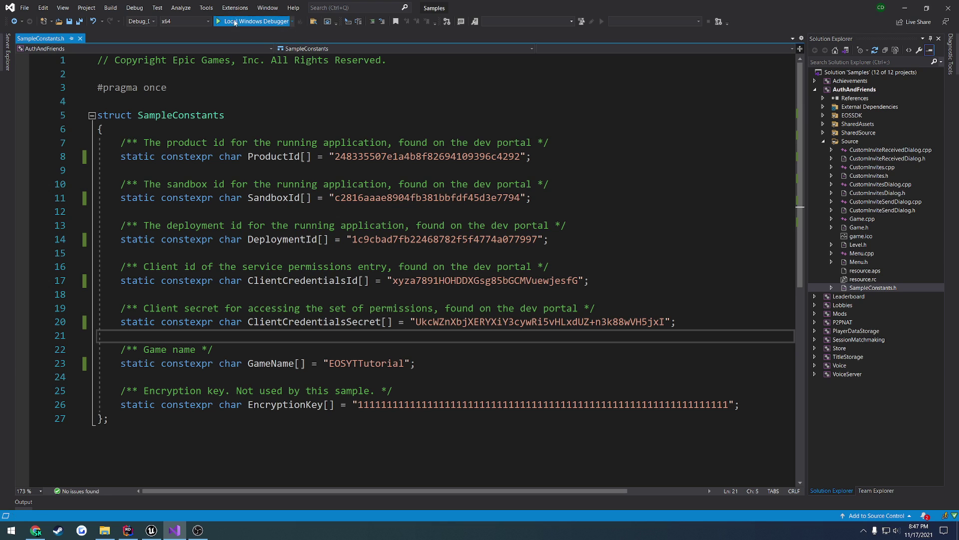
# - Launch AuthAndFriends with Local Windows Debugger and log in through the Account Portal
pyautogui.click(235, 23)
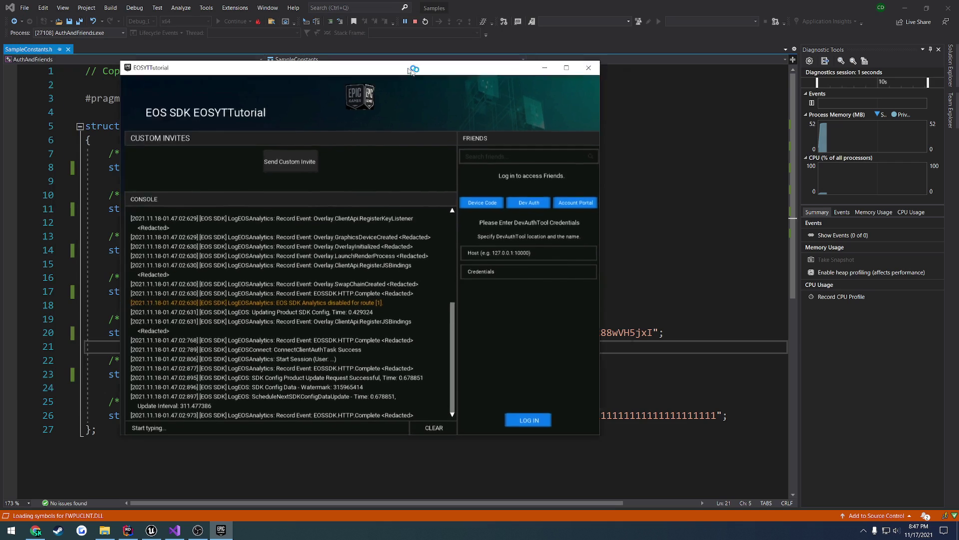
pyautogui.moveTo(410, 69); pyautogui.dragTo(512, 110)
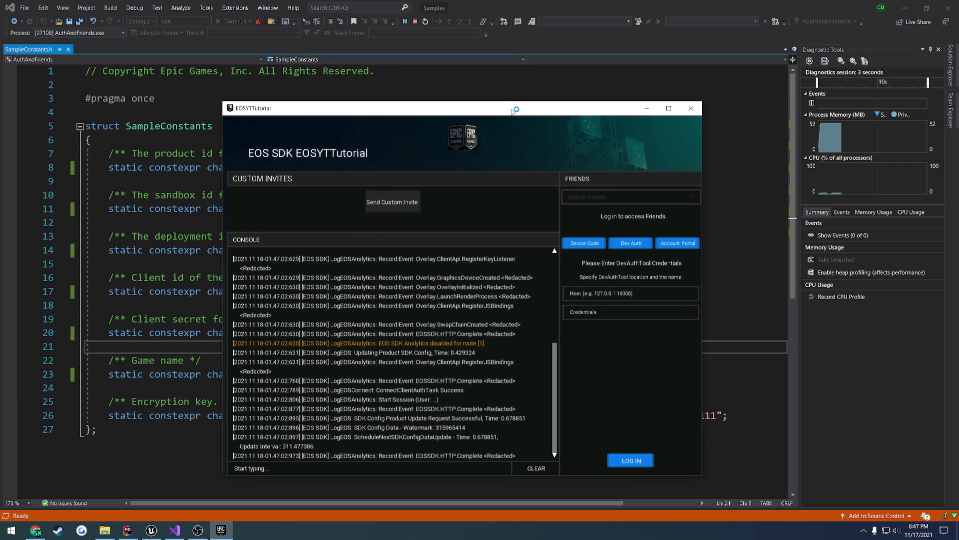
pyautogui.moveTo(355, 112); pyautogui.dragTo(373, 115)
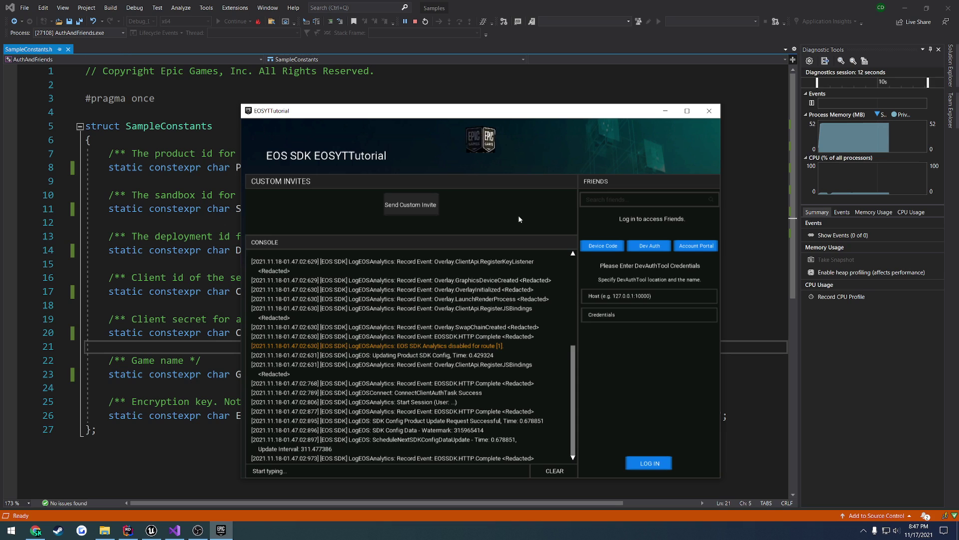
pyautogui.click(698, 246)
pyautogui.click(649, 463)
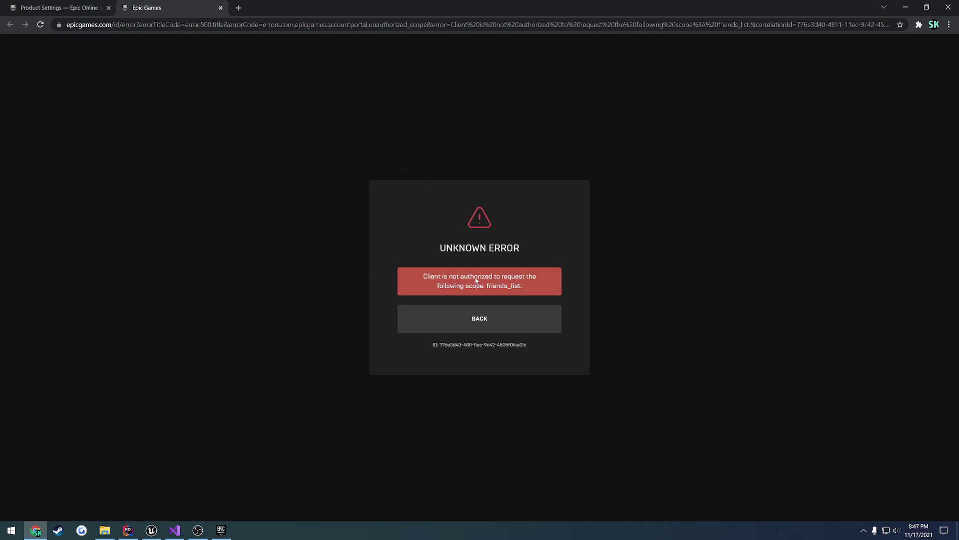
# - Bring the EOSYTTutorial sample window forward to see the failed-login console output
pyautogui.click(221, 530)
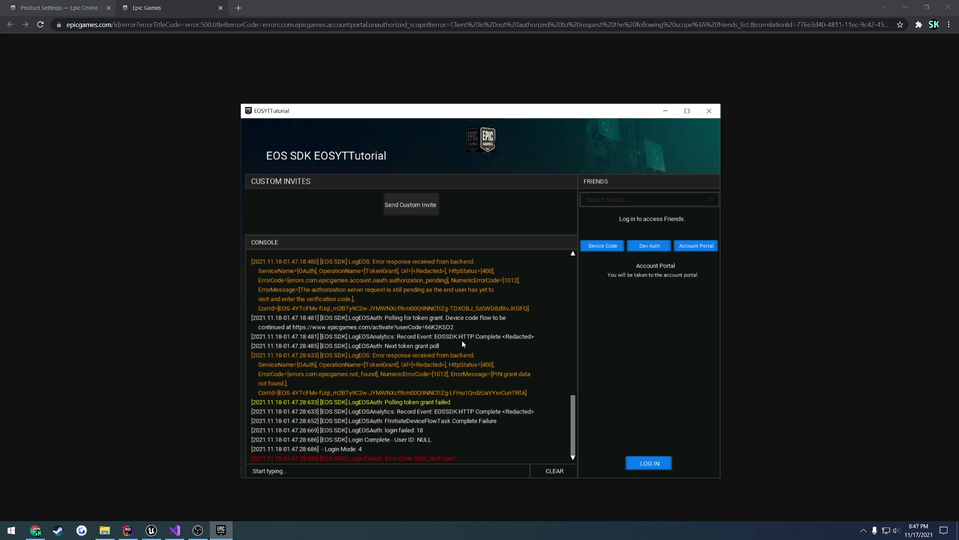
# - Close the error page and unlink then re-link TestClient1 in the application's Linked Clients
pyautogui.click(221, 9)
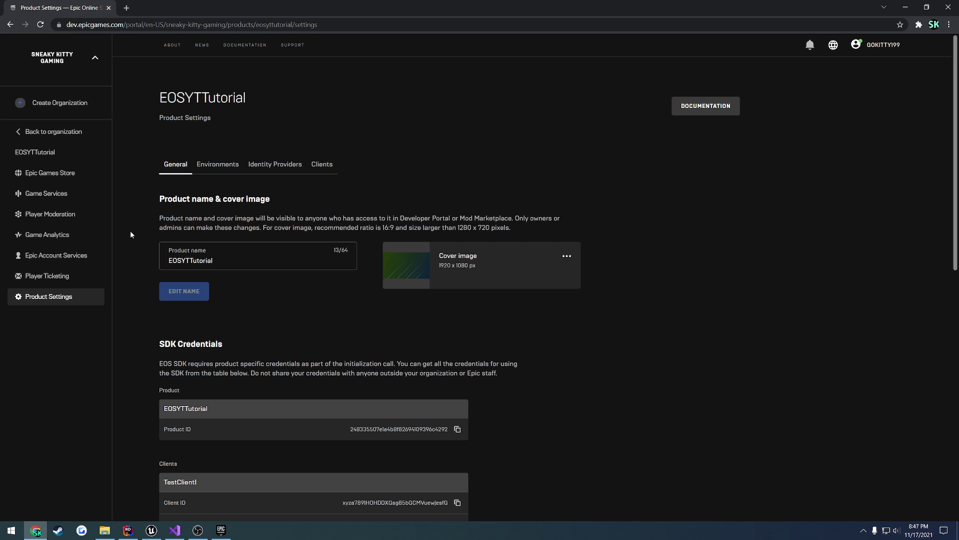
pyautogui.click(53, 256)
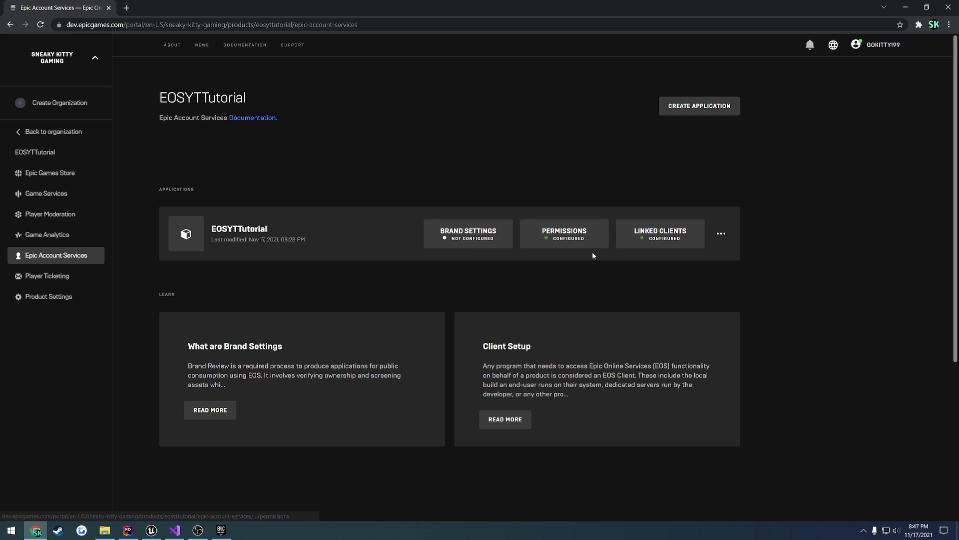
pyautogui.click(683, 234)
pyautogui.click(748, 264)
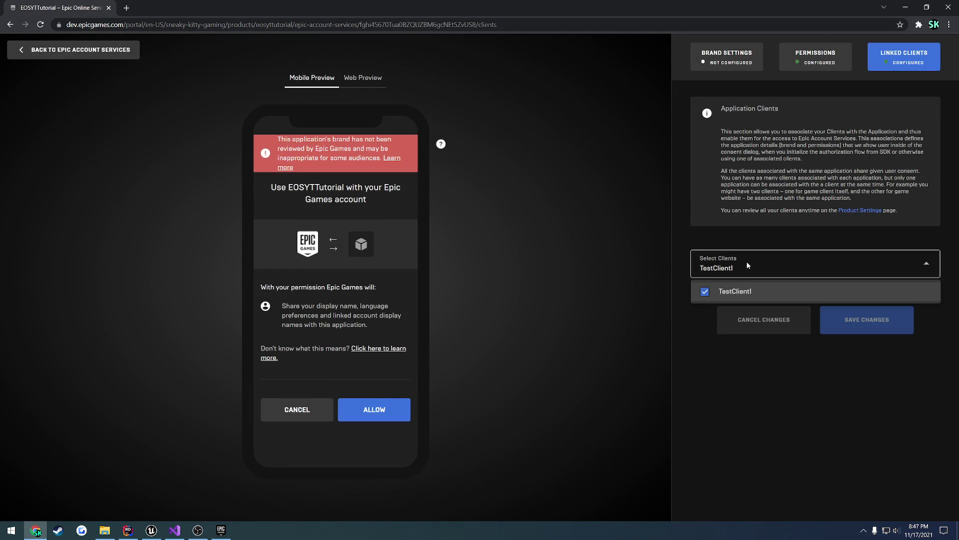
pyautogui.click(749, 294)
pyautogui.click(734, 291)
pyautogui.click(79, 51)
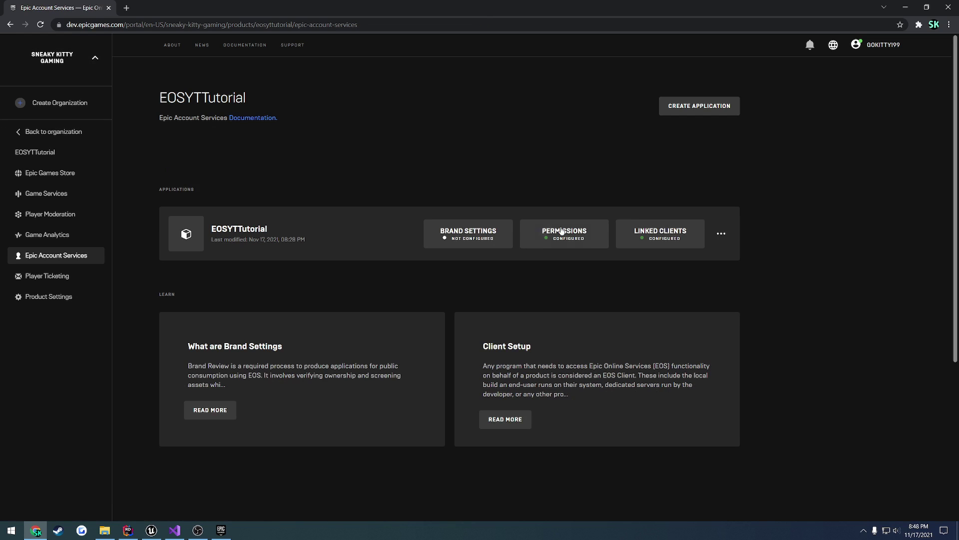
# - Review the application's Permissions and Brand Settings, then bring up the sample app
pyautogui.click(595, 233)
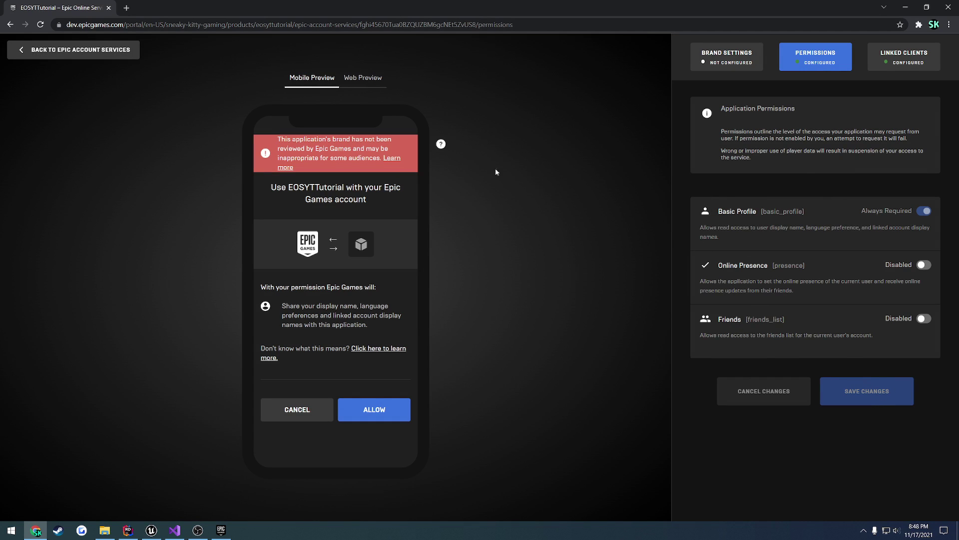
pyautogui.click(115, 52)
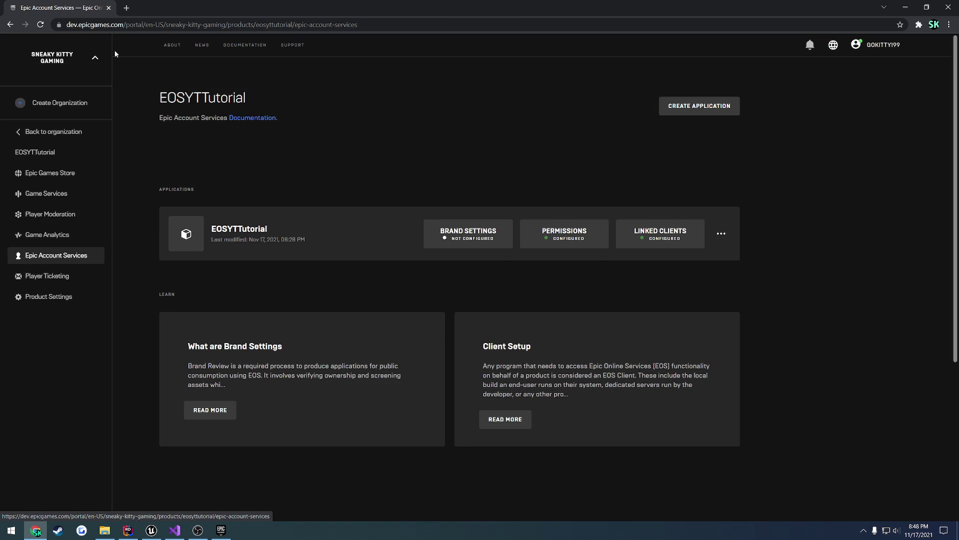
pyautogui.click(467, 239)
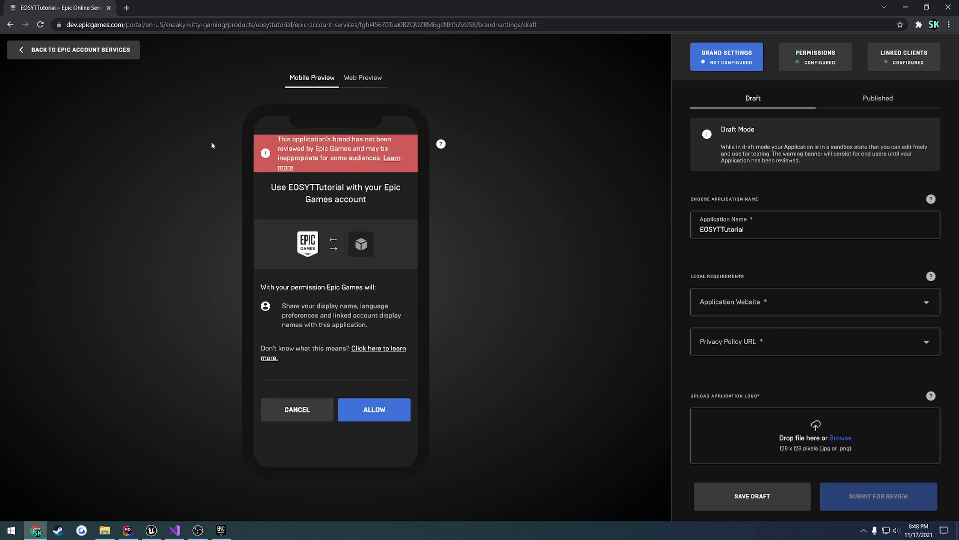
pyautogui.click(34, 49)
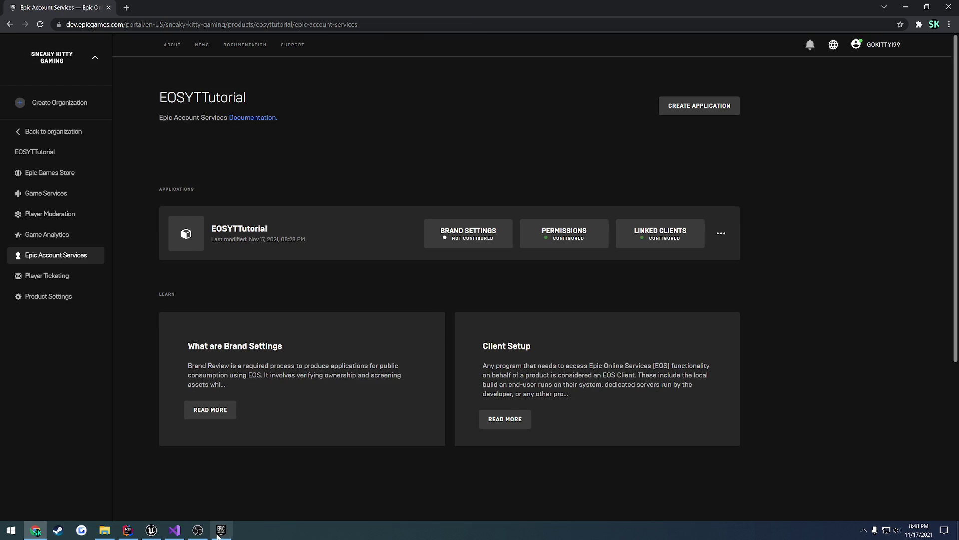
pyautogui.moveTo(223, 531); pyautogui.dragTo(201, 529)
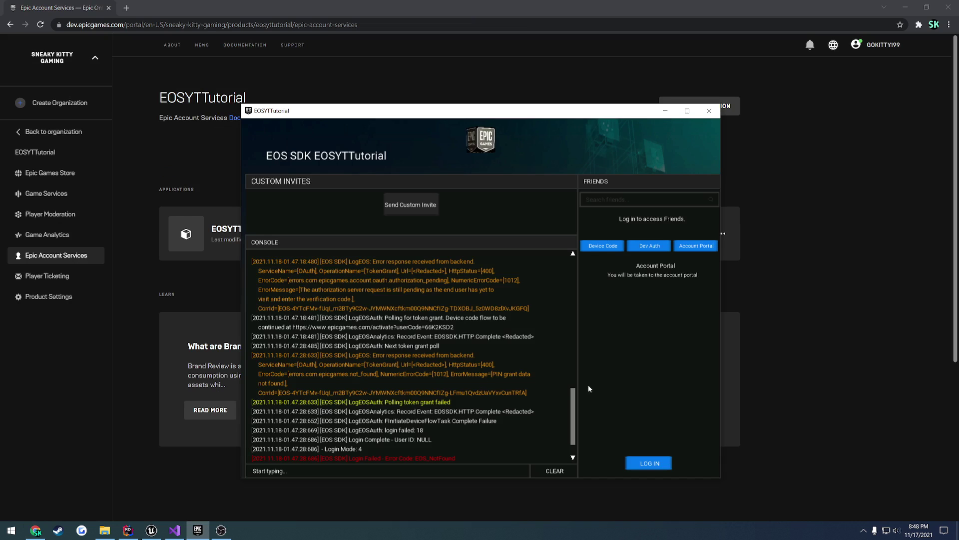
# - Try logging in to the sample, dismiss the error, and view the product's Clients list
pyautogui.click(649, 463)
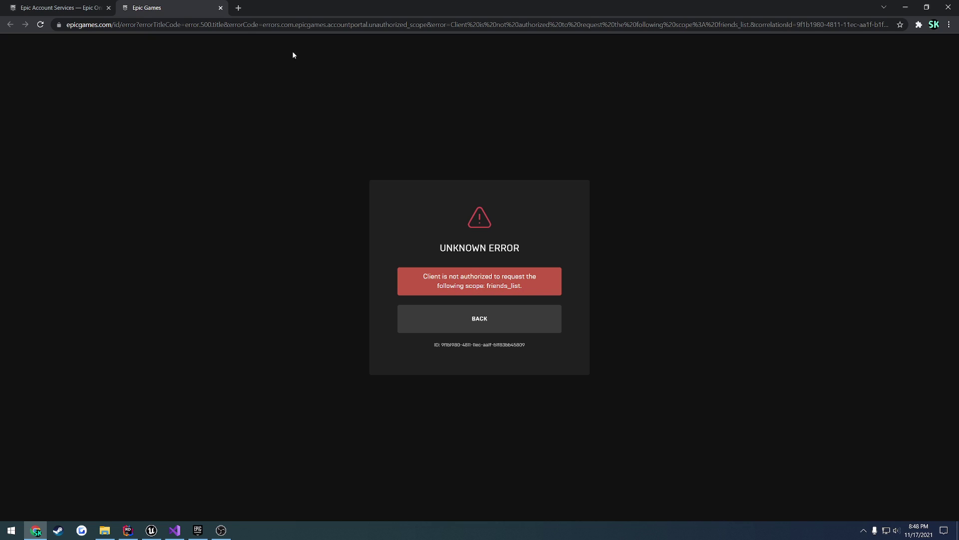
pyautogui.click(220, 7)
pyautogui.click(49, 296)
pyautogui.click(331, 169)
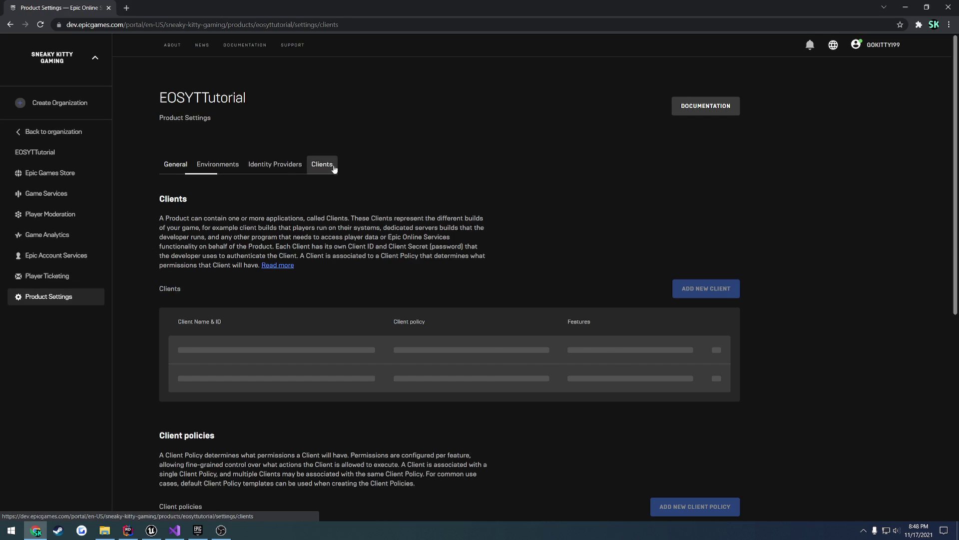
pyautogui.scroll(-3, 722, 365)
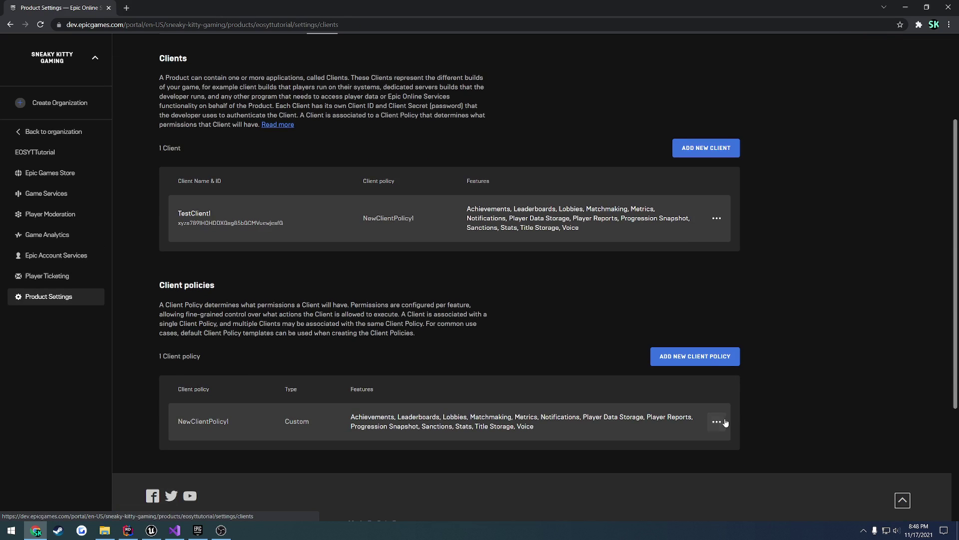
# - Review NewClientPolicy1's details, then open EOSYTTutorial's permissions under Epic Account Services
pyautogui.click(719, 422)
pyautogui.click(702, 444)
pyautogui.scroll(-4, 589, 302)
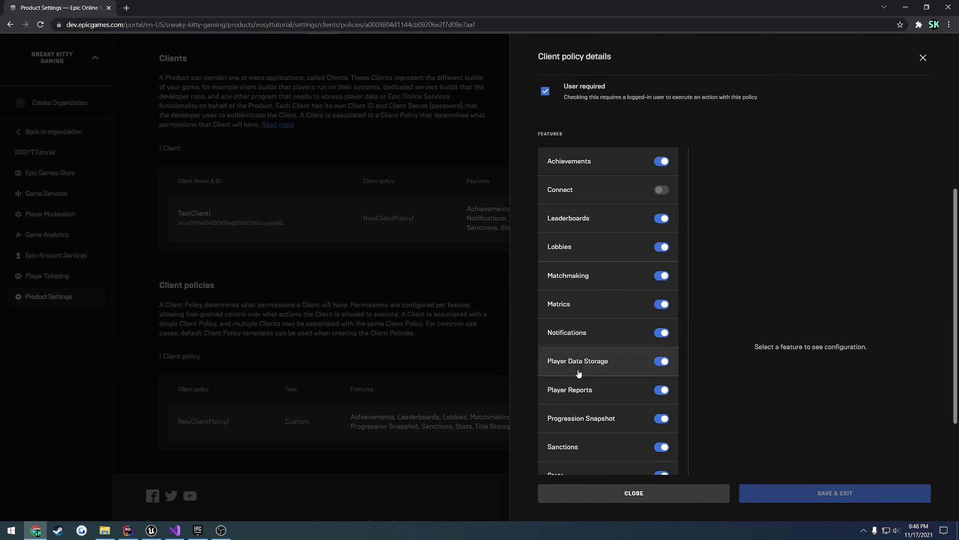
pyautogui.click(620, 493)
pyautogui.click(55, 255)
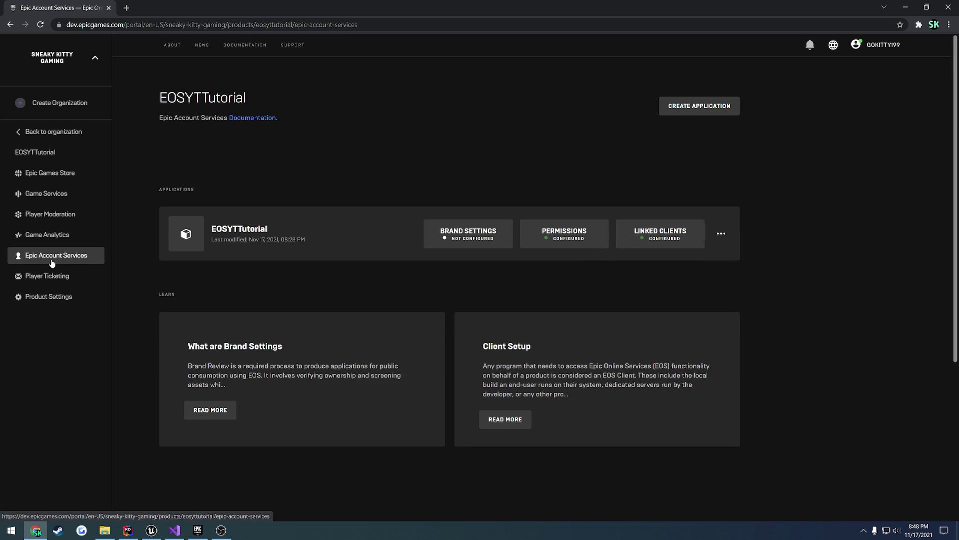
pyautogui.click(597, 234)
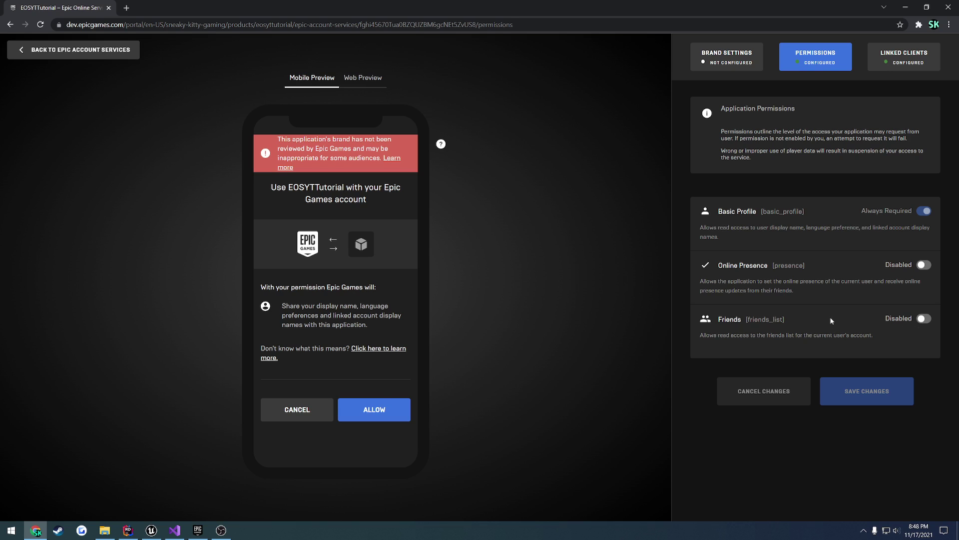
# - Set EOSYTTutorial's Friends and Online Presence permissions to Required and save the changes
pyautogui.click(202, 525)
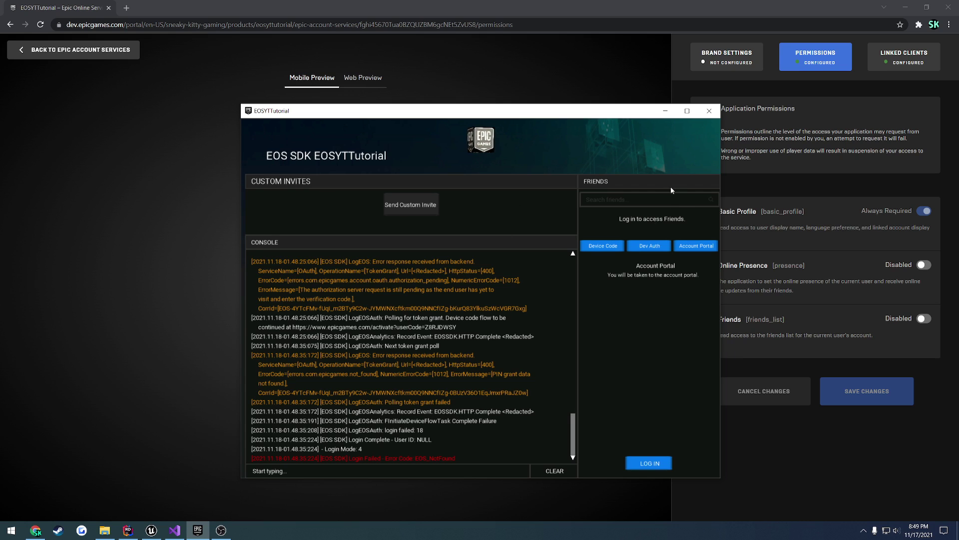
pyautogui.click(174, 531)
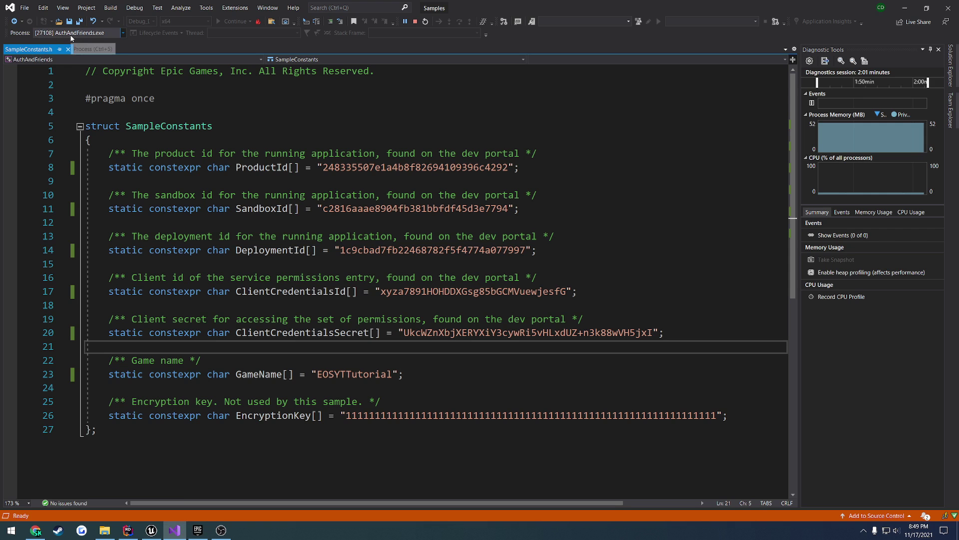
pyautogui.click(175, 530)
pyautogui.click(805, 448)
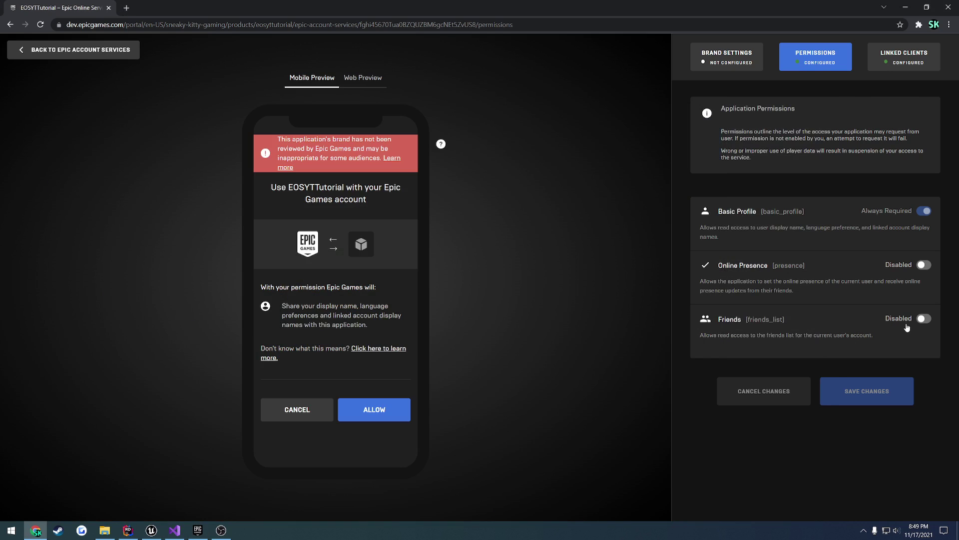
pyautogui.click(923, 320)
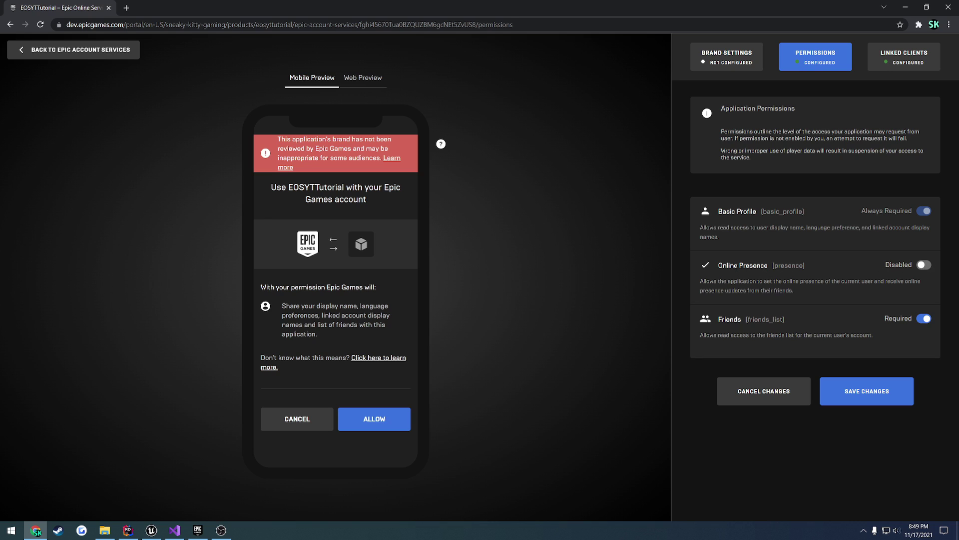
pyautogui.click(931, 270)
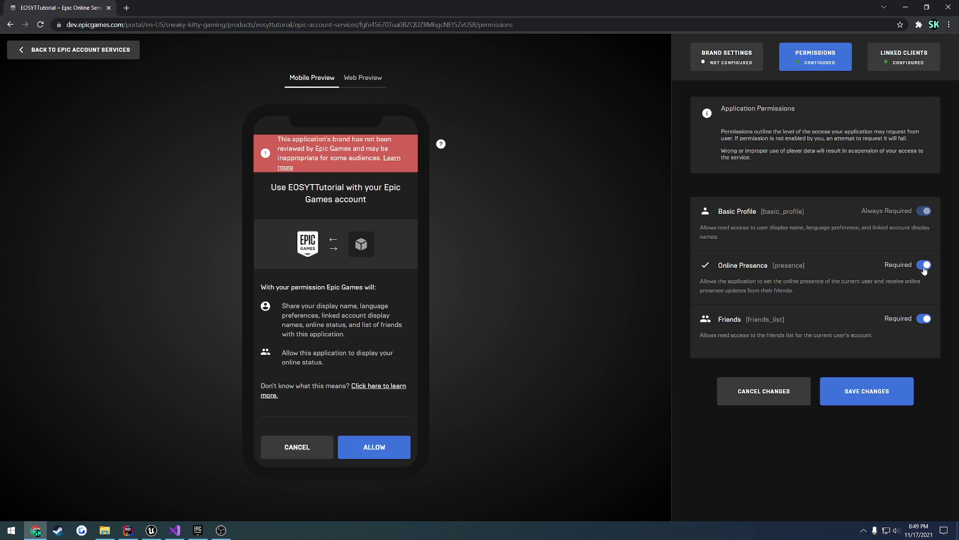
pyautogui.click(869, 390)
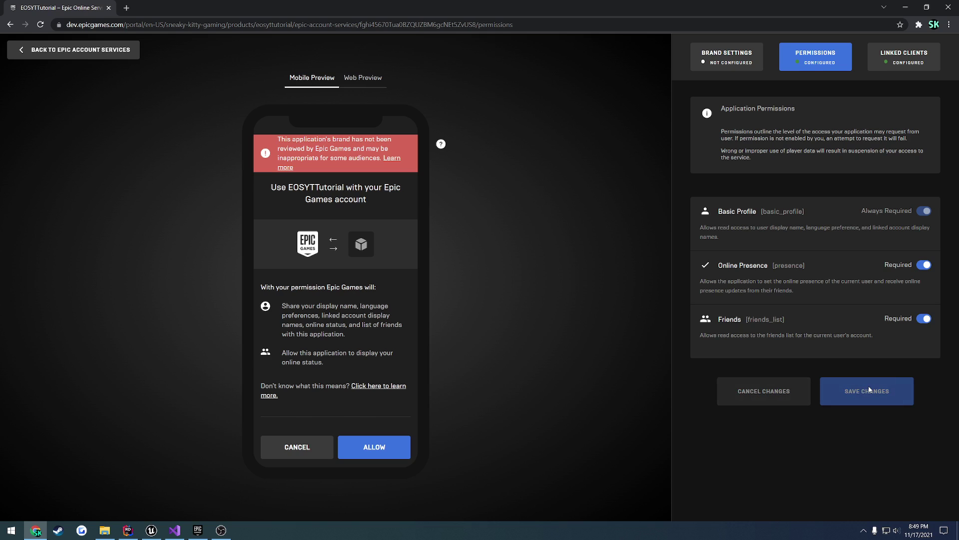
# - Log in to the sample, continuing past the unverified-app warning and allowing EOSYTTutorial access
pyautogui.click(82, 49)
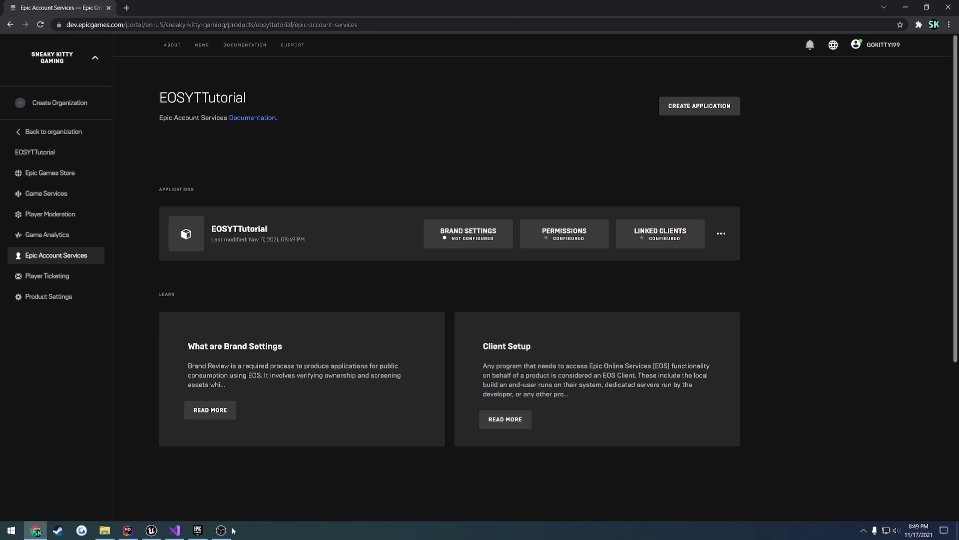
pyautogui.click(198, 531)
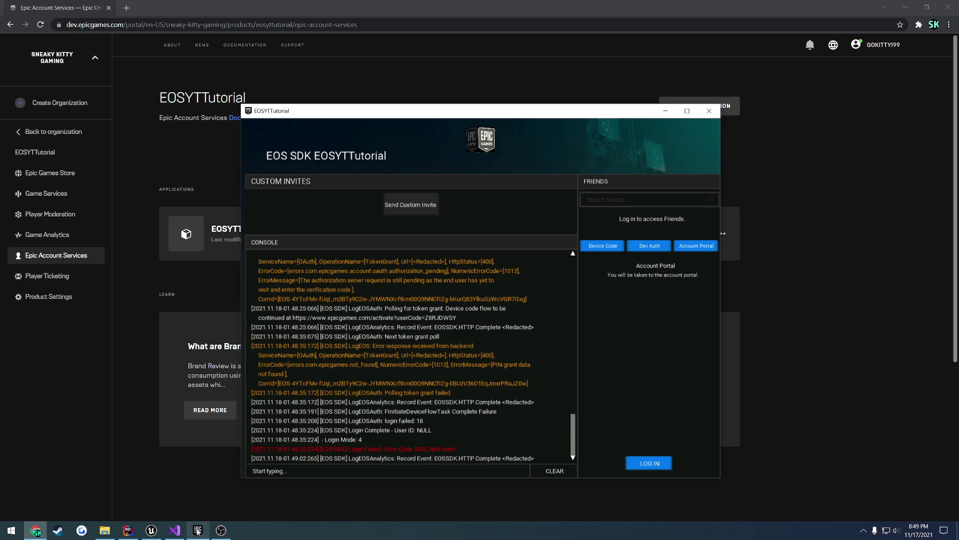
pyautogui.click(655, 462)
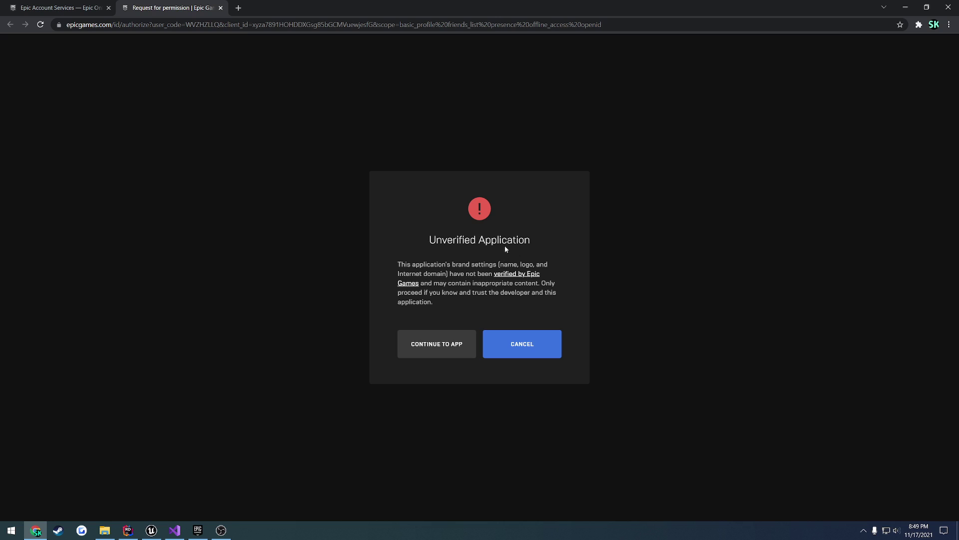
pyautogui.click(449, 343)
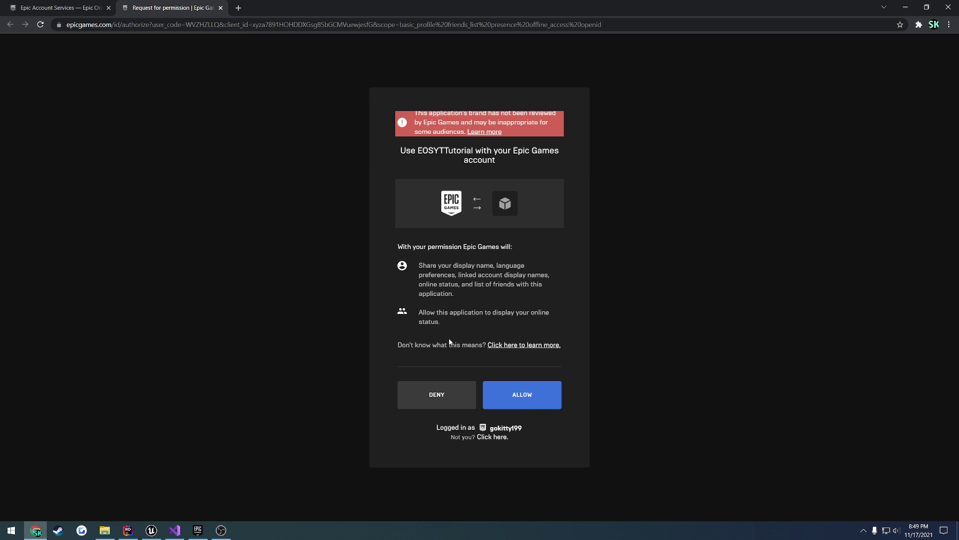
pyautogui.click(540, 396)
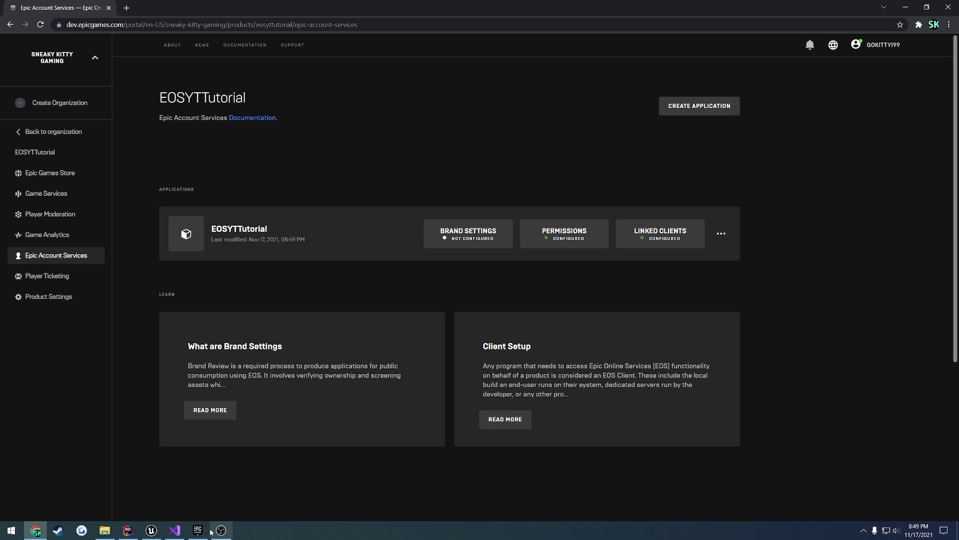
pyautogui.click(198, 530)
pyautogui.moveTo(440, 110); pyautogui.dragTo(556, 73)
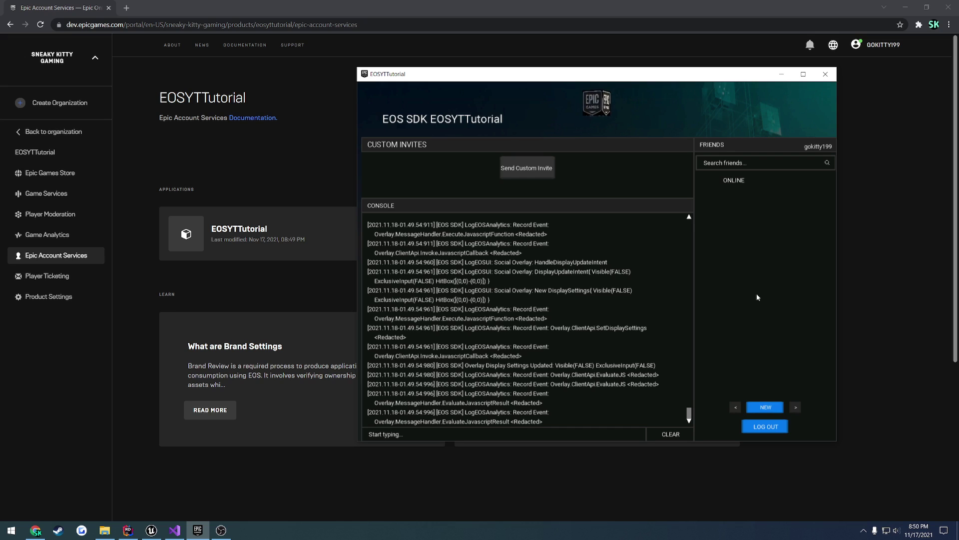
# - Log out, close the EOS SDK sample app, and return to Visual Studio
pyautogui.click(766, 428)
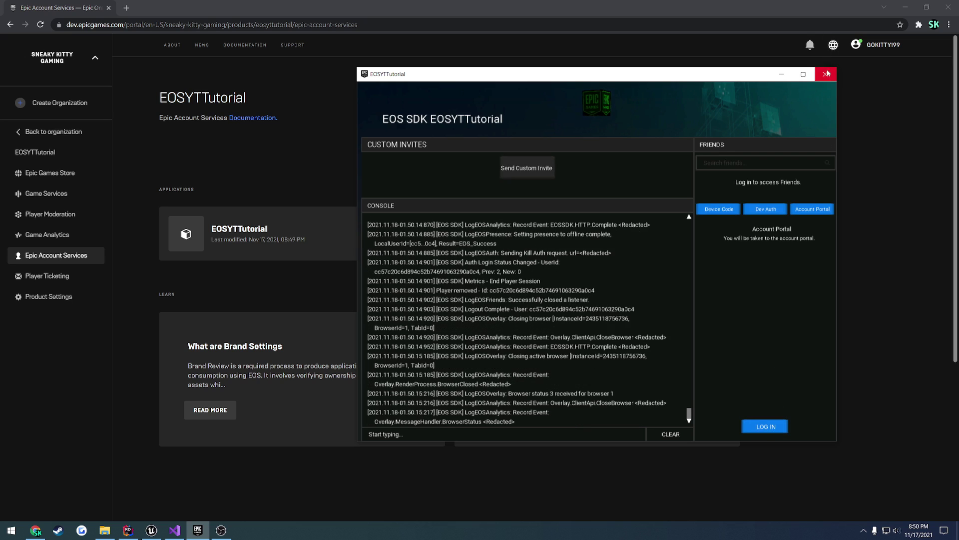
pyautogui.click(826, 74)
pyautogui.click(177, 529)
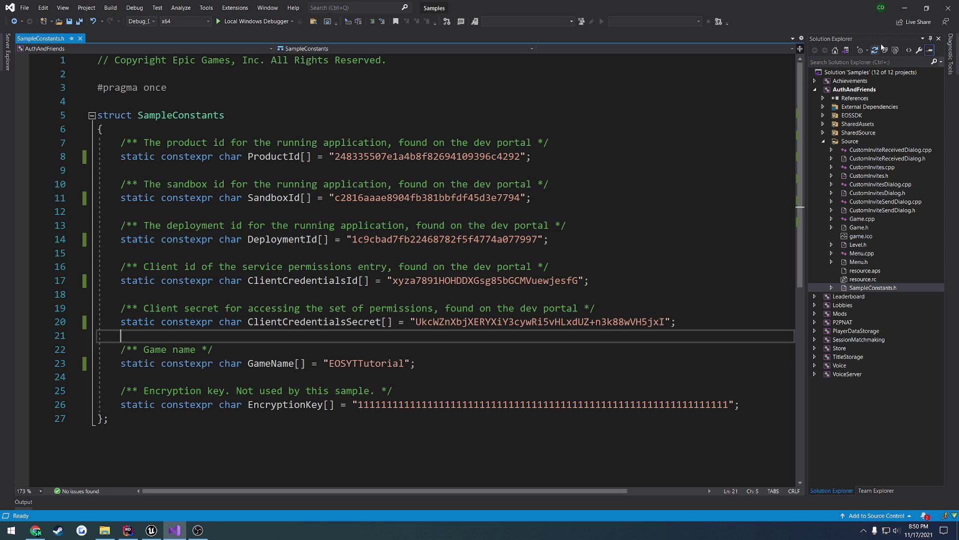
# - Glance at the portal's product settings, then bring the EOSYTTutorial project in Unreal Editor forward
pyautogui.click(42, 529)
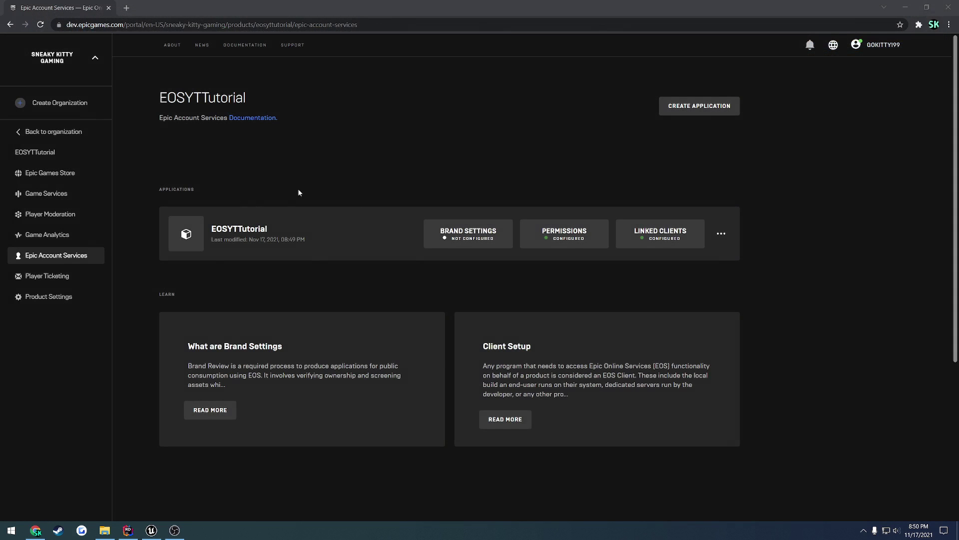
pyautogui.click(52, 296)
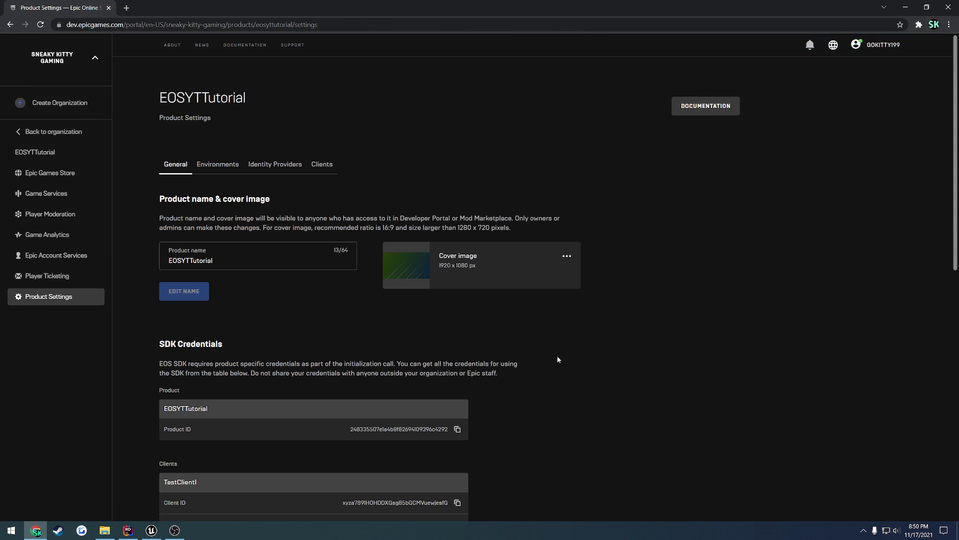
pyautogui.scroll(-6, 518, 316)
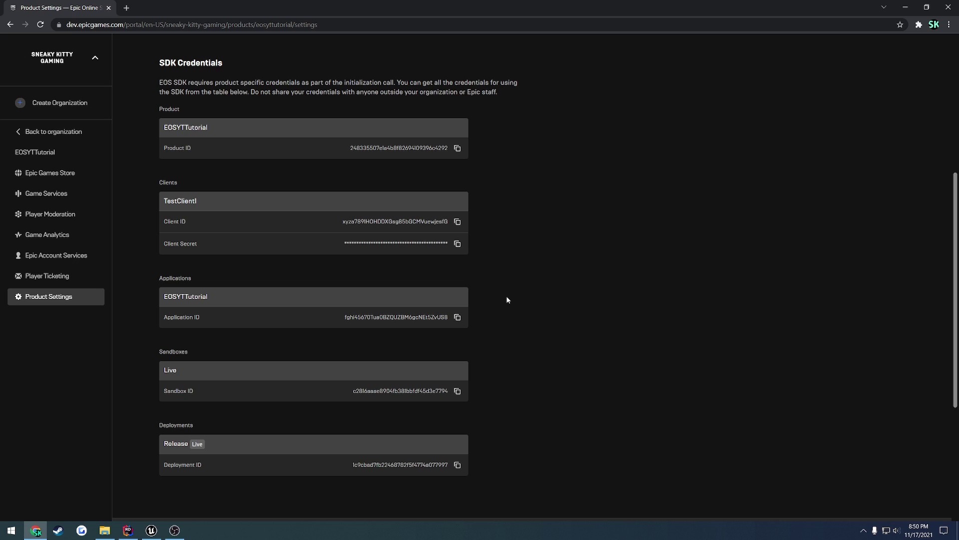
pyautogui.click(152, 530)
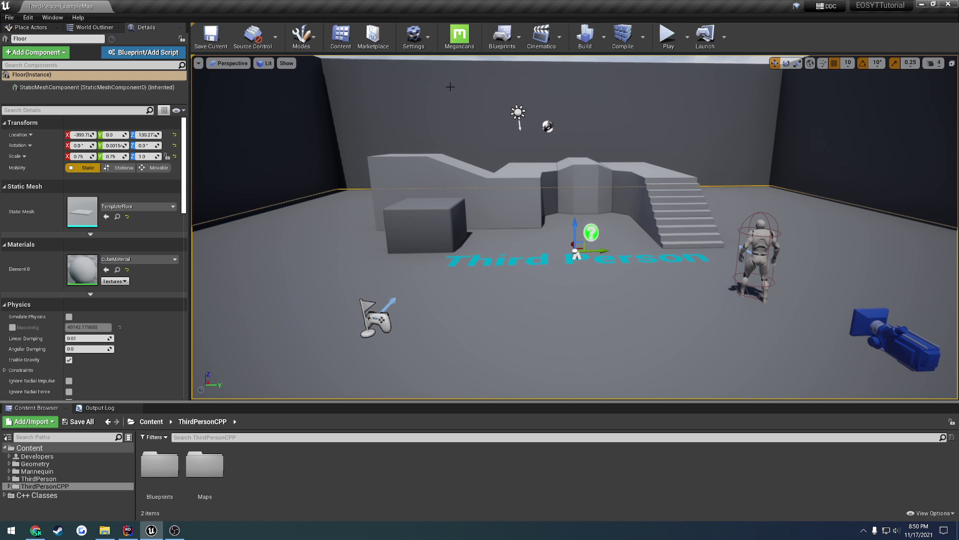
pyautogui.click(414, 35)
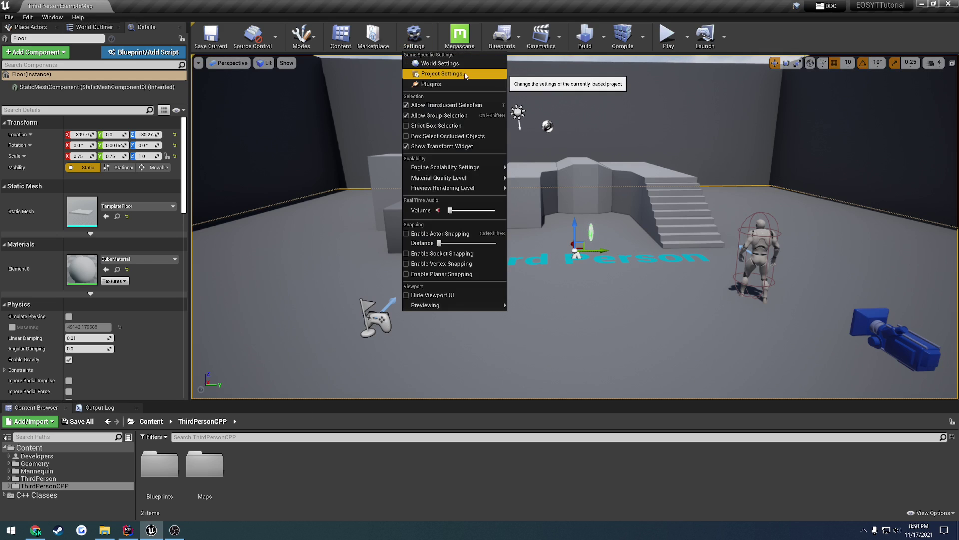
pyautogui.click(442, 75)
pyautogui.click(192, 6)
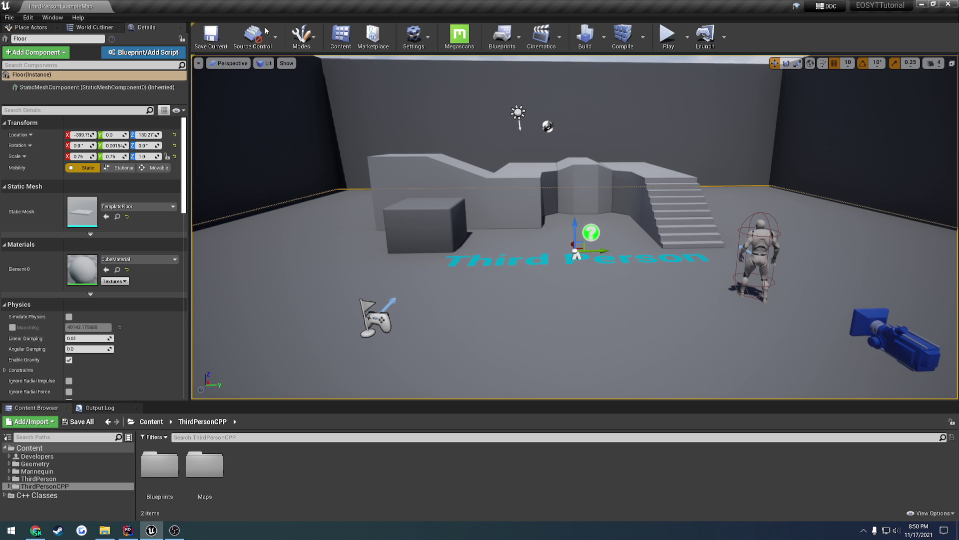
pyautogui.click(414, 35)
pyautogui.click(435, 84)
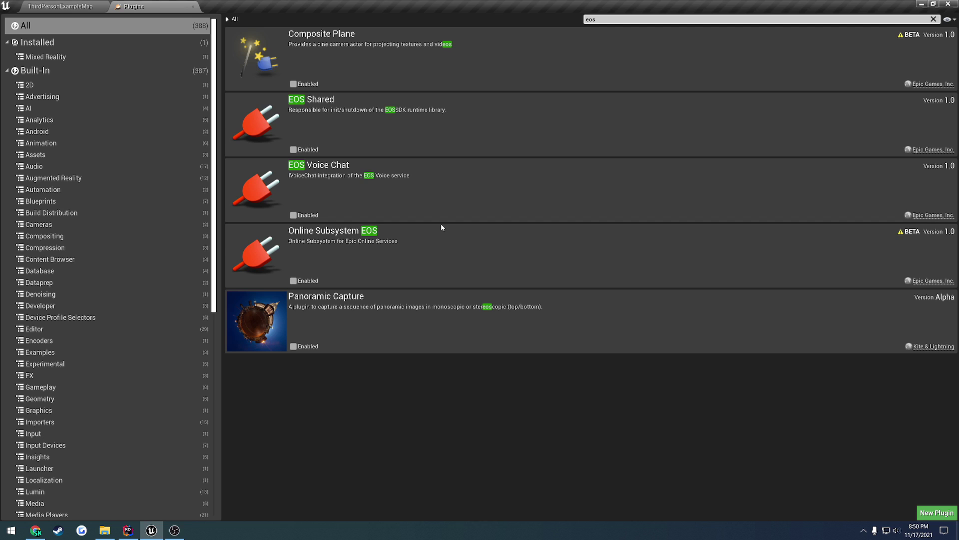
pyautogui.click(192, 6)
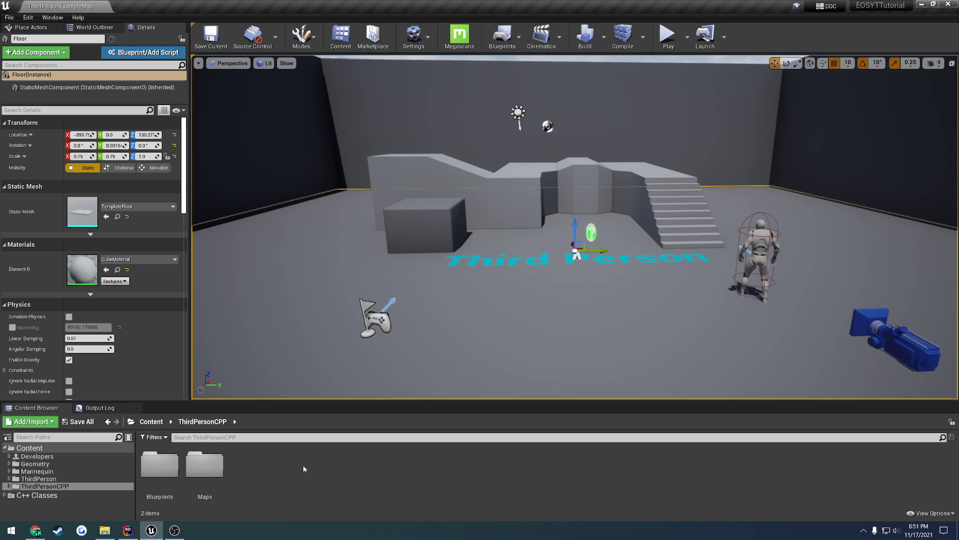
pyautogui.click(128, 532)
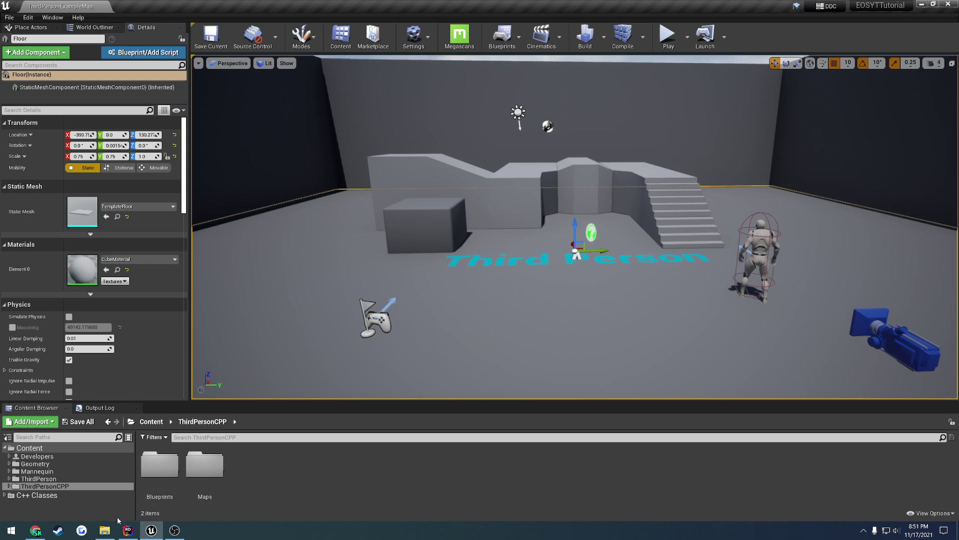
# - Create a new folder named Plugins inside Unreal Projects\EOSYTTutorial
pyautogui.click(105, 530)
pyautogui.doubleClick(605, 264)
pyautogui.hotkey('alt', 'Left')
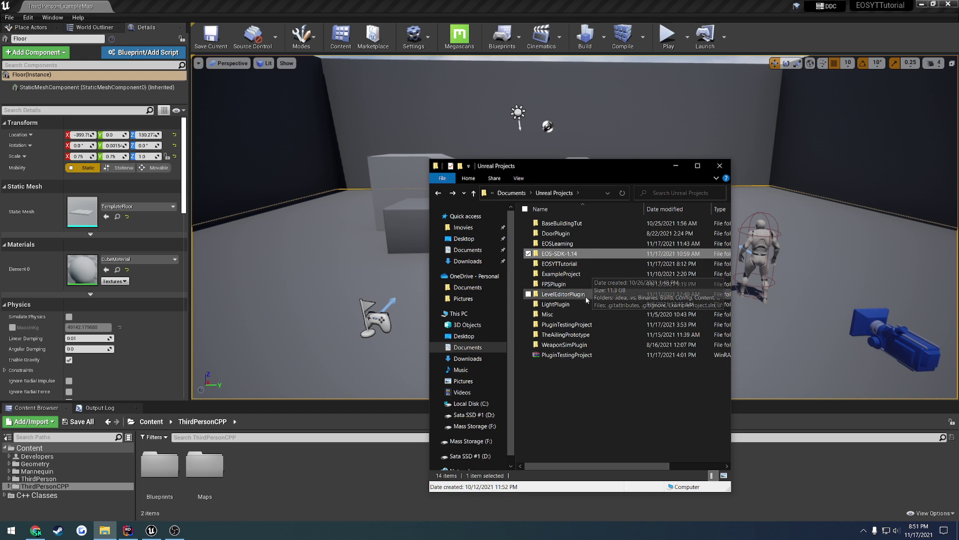
pyautogui.doubleClick(580, 263)
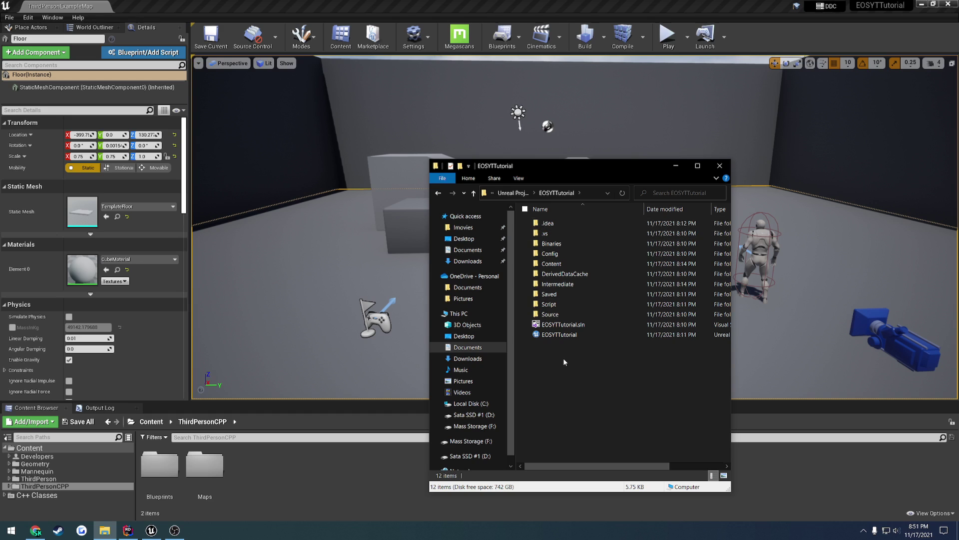
pyautogui.rightClick(563, 358)
pyautogui.moveTo(589, 340)
pyautogui.click(689, 339)
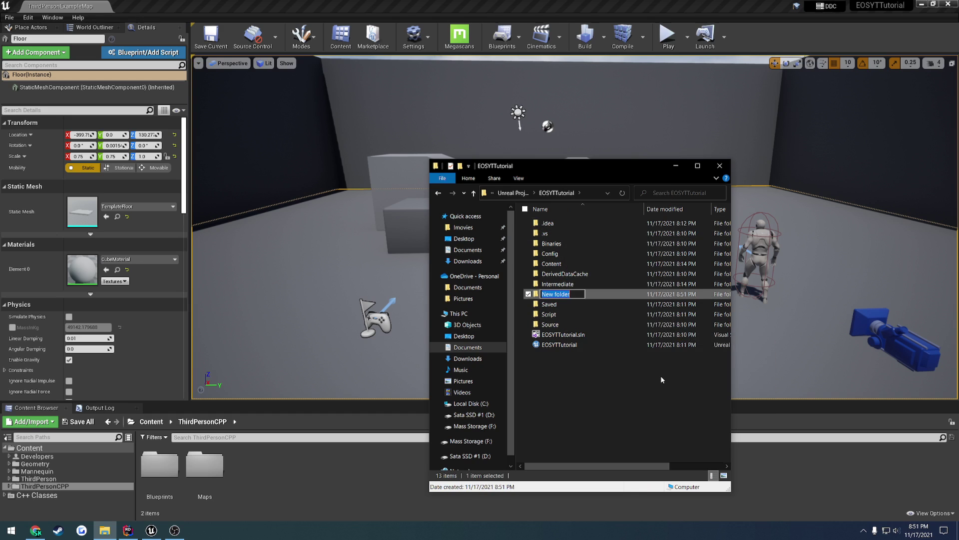
pyautogui.write('Plugins')
pyautogui.press('Return')
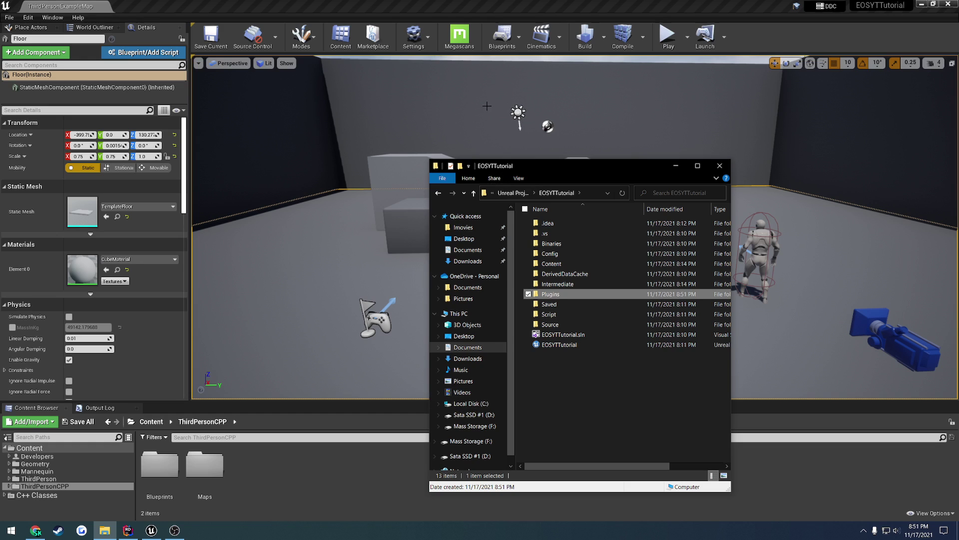
# - Open C: in a second Explorer window and browse to Program Files\Epic Games\UE_4.27
pyautogui.click(417, 40)
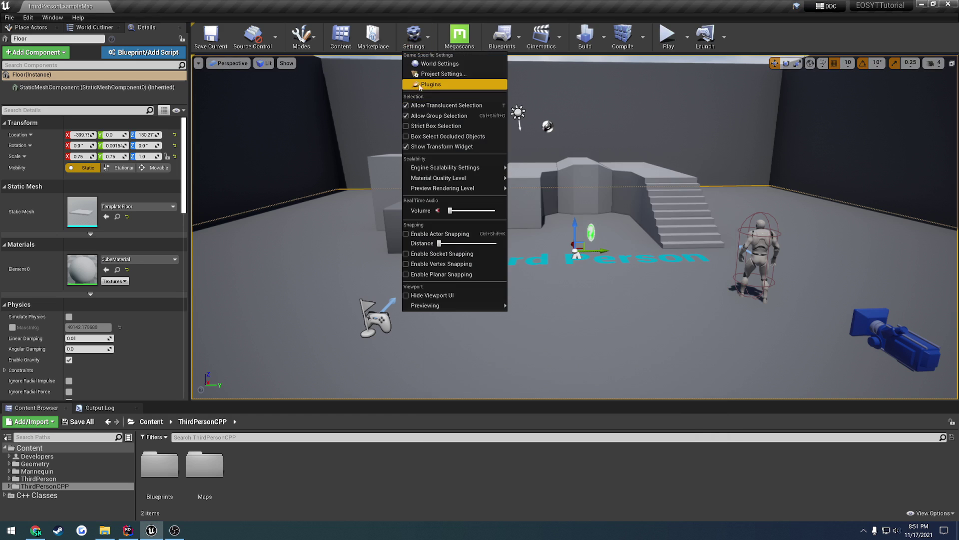
pyautogui.click(595, 199)
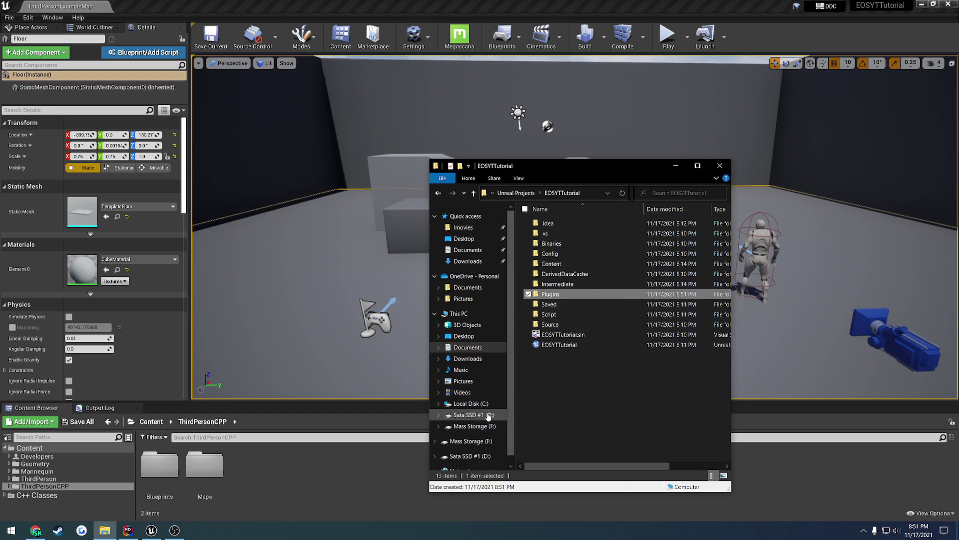
pyautogui.rightClick(472, 403)
pyautogui.click(515, 208)
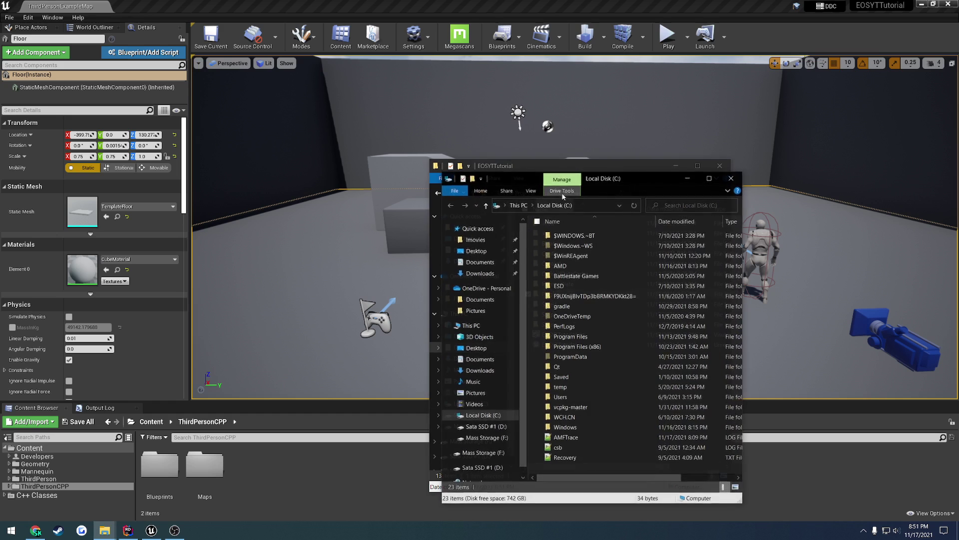
pyautogui.moveTo(602, 170); pyautogui.dragTo(277, 170)
pyautogui.doubleClick(272, 324)
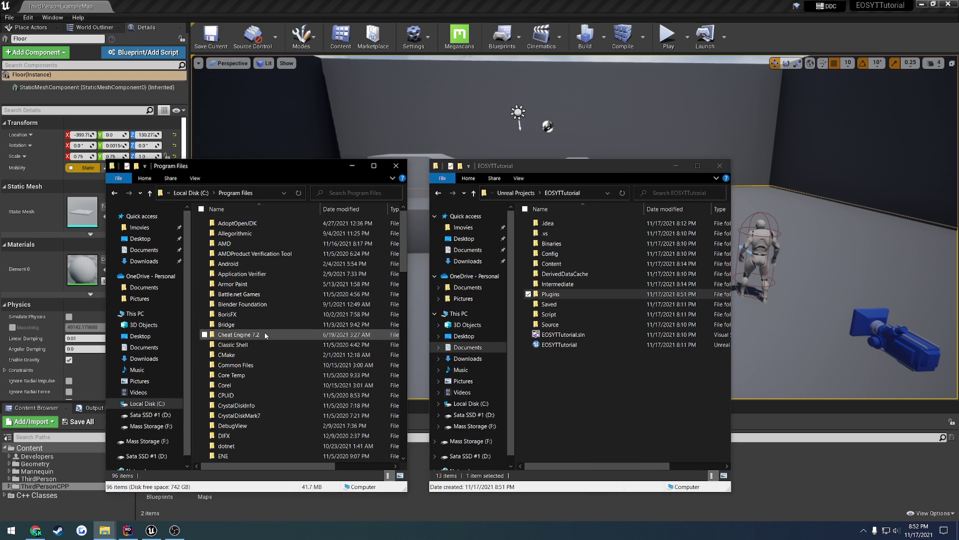
pyautogui.scroll(-1, 262, 350)
pyautogui.doubleClick(250, 423)
pyautogui.doubleClick(248, 243)
# - Copy OnlineSubsystemEOS from Engine\Plugins\Online into the project's Plugins folder
pyautogui.doubleClick(240, 234)
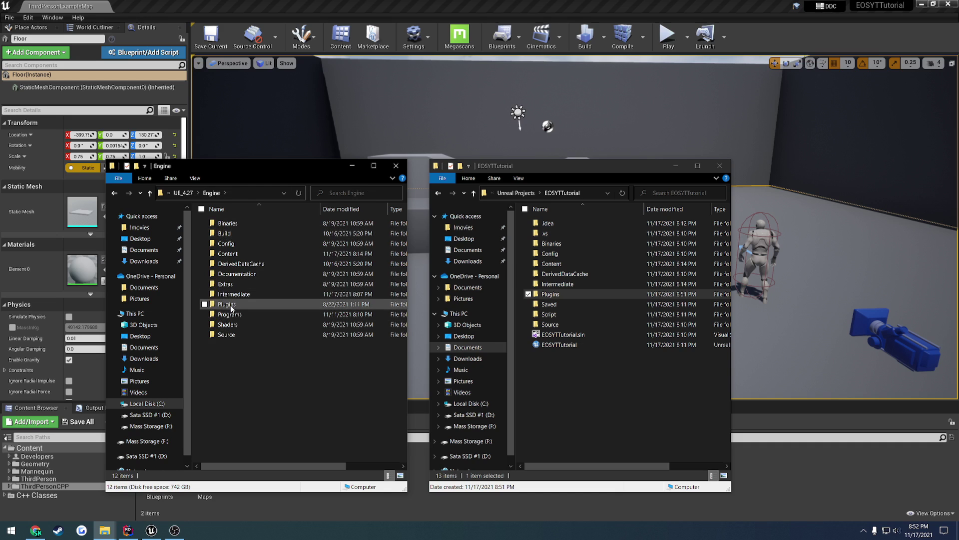
pyautogui.doubleClick(248, 303)
pyautogui.scroll(-3, 250, 320)
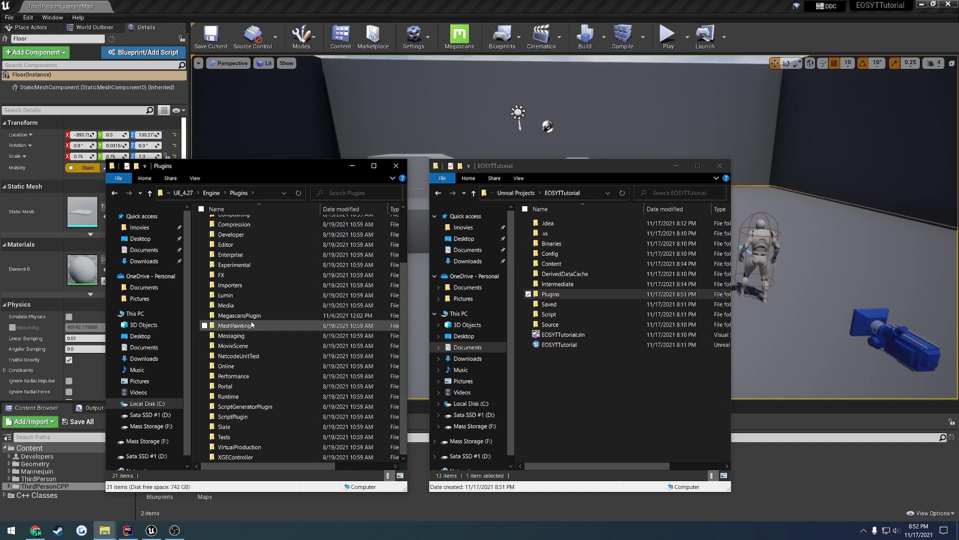
pyautogui.doubleClick(232, 367)
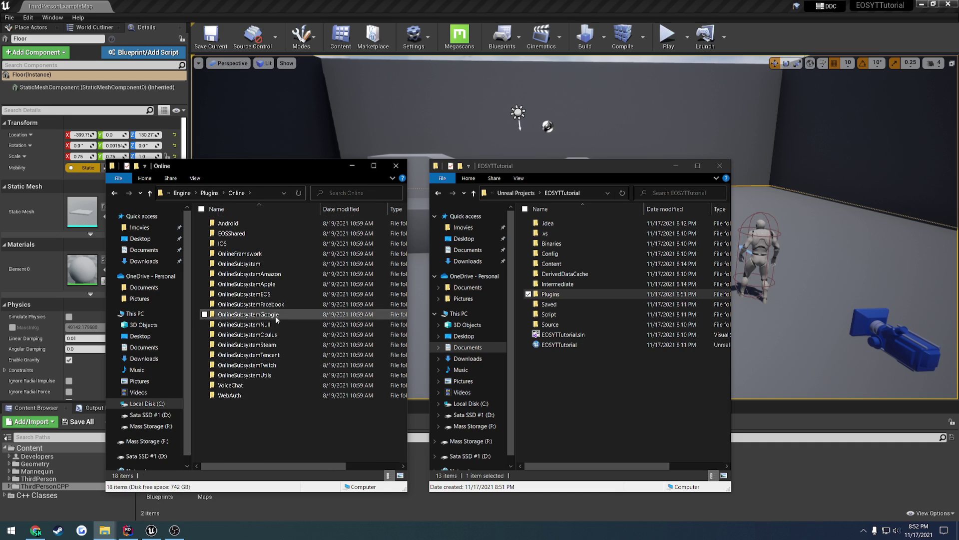
pyautogui.doubleClick(238, 295)
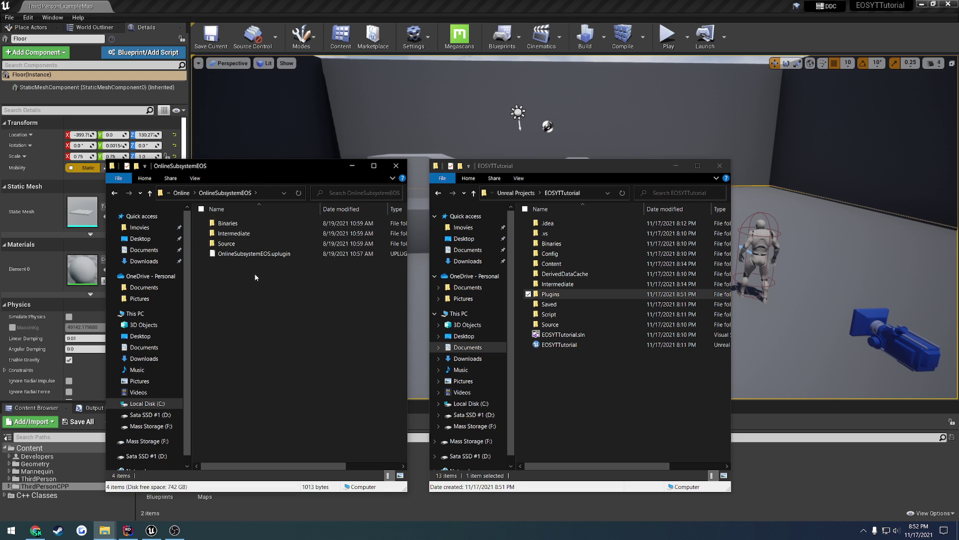
pyautogui.hotkey('alt', 'Left')
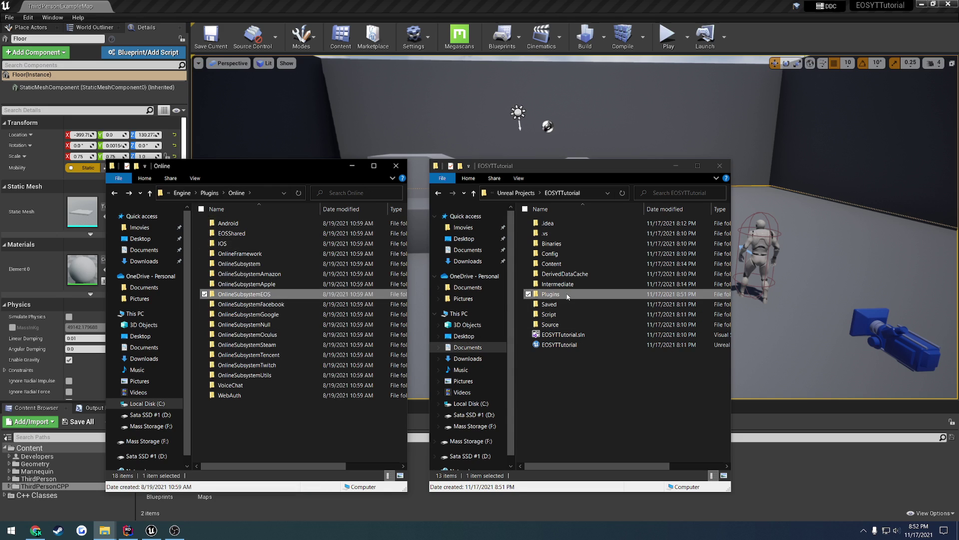
pyautogui.doubleClick(568, 296)
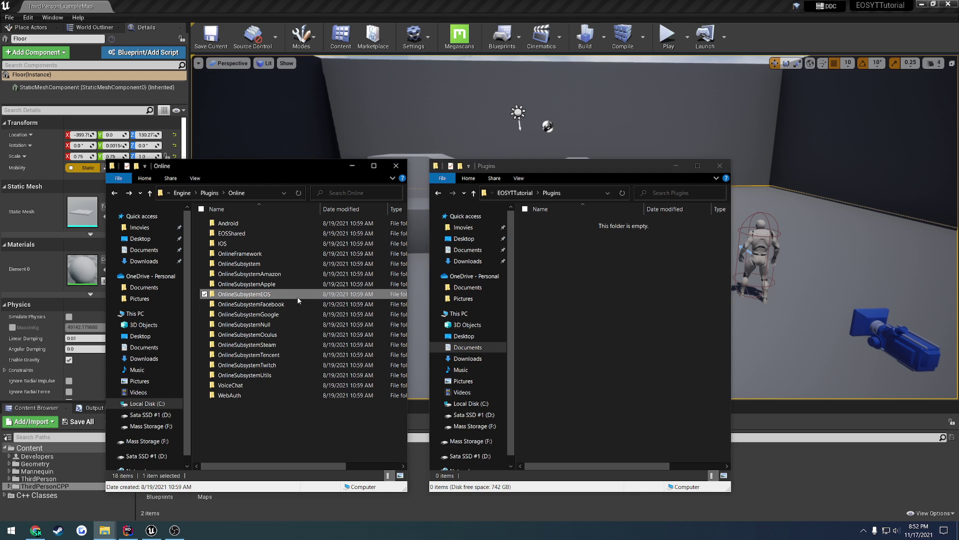
pyautogui.moveTo(348, 305); pyautogui.dragTo(625, 279)
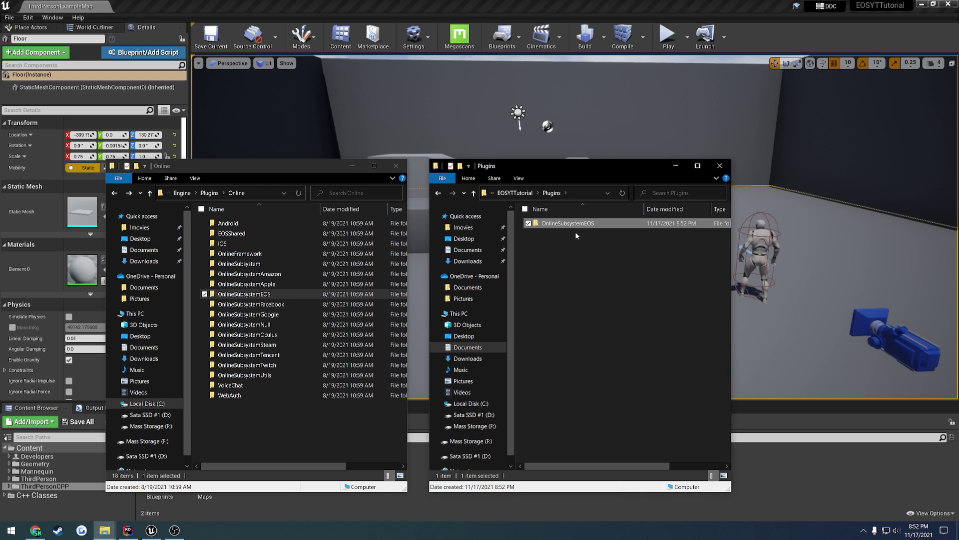
# - Close the engine plugins window, the Unreal Editor and Rider
pyautogui.click(397, 166)
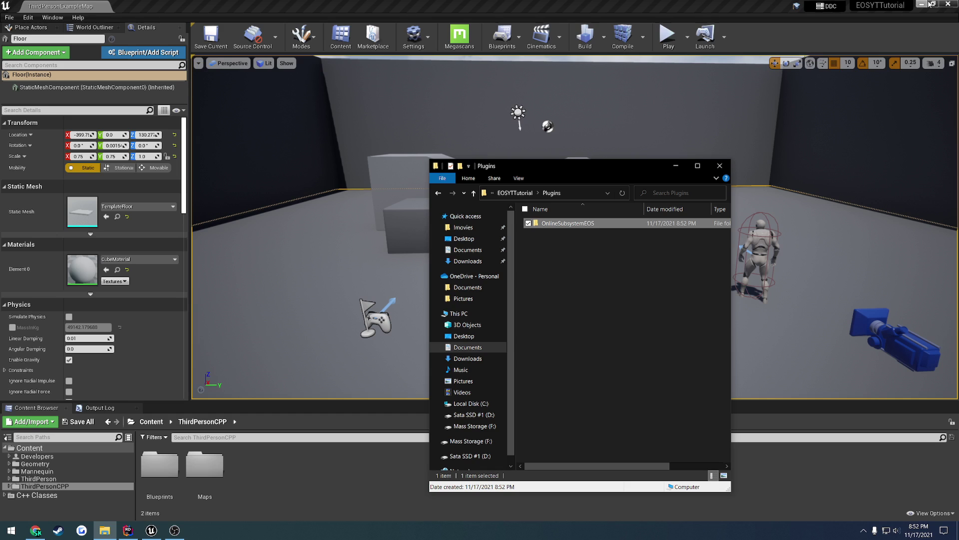
pyautogui.click(946, 9)
pyautogui.click(948, 5)
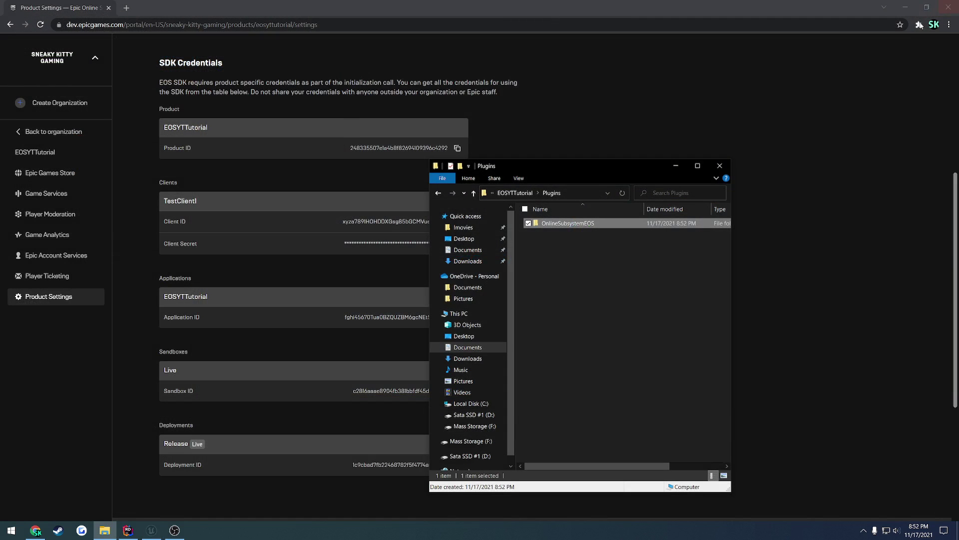
pyautogui.click(128, 530)
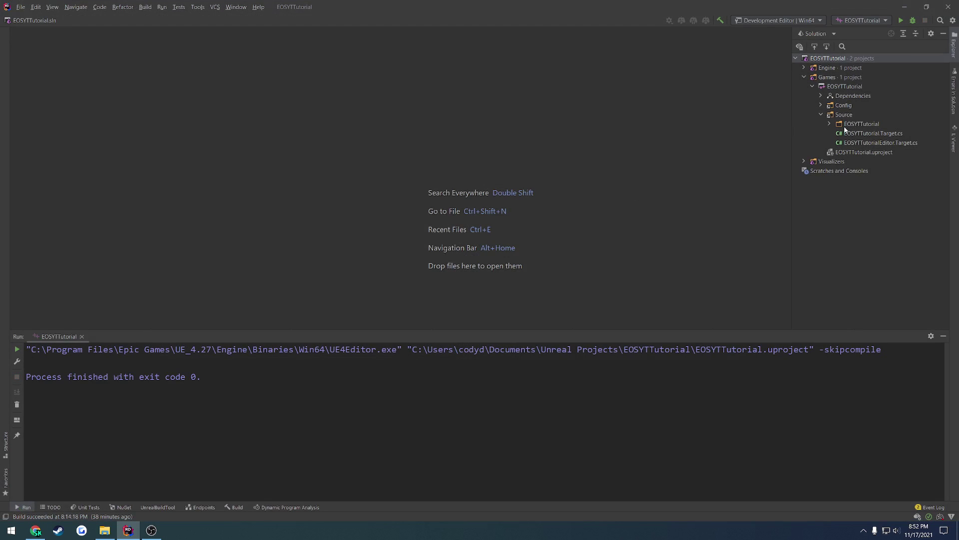
pyautogui.click(949, 7)
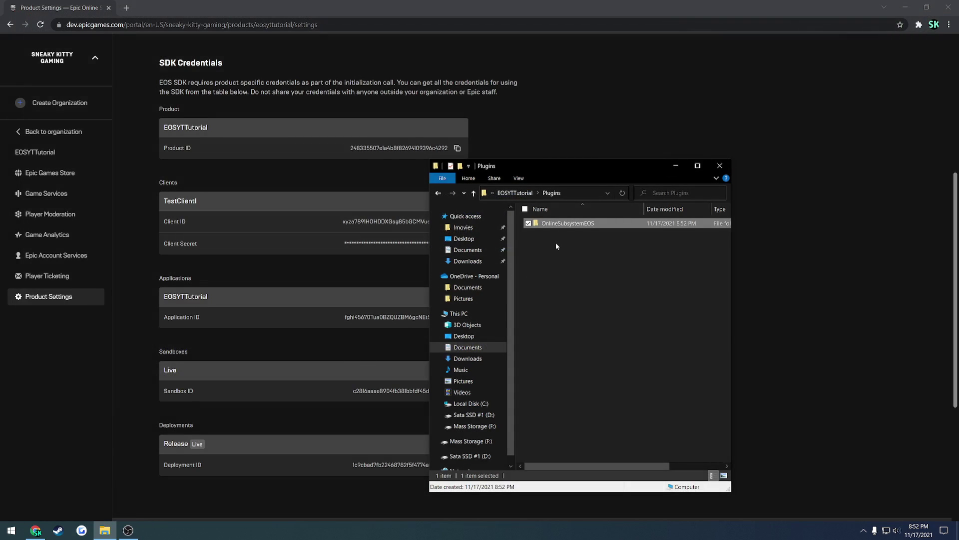
# - Regenerate the Visual Studio project files from the EOSYTTutorial project file
pyautogui.hotkey('alt', 'Up')
pyautogui.hotkey('alt', 'Up')
pyautogui.press('Return')
pyautogui.click(575, 345)
pyautogui.rightClick(562, 347)
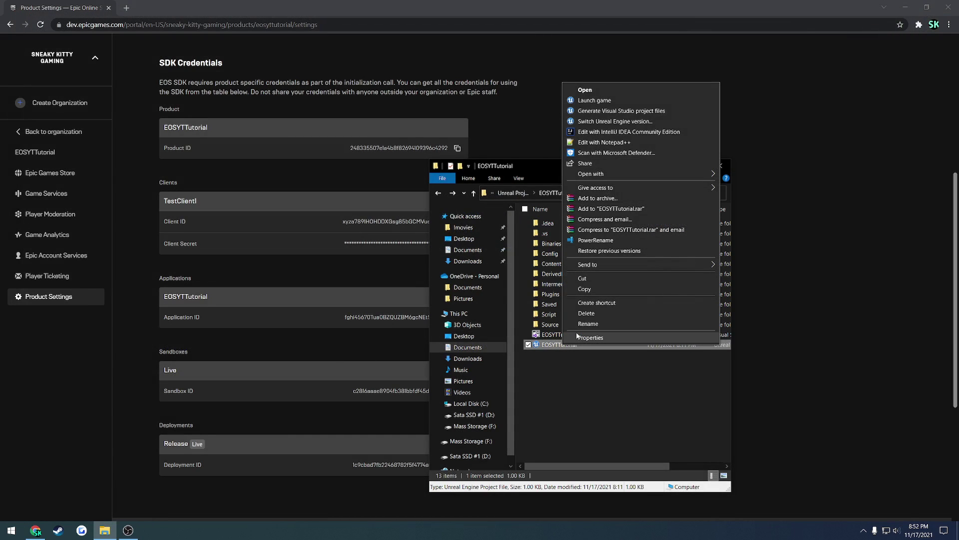
pyautogui.click(602, 111)
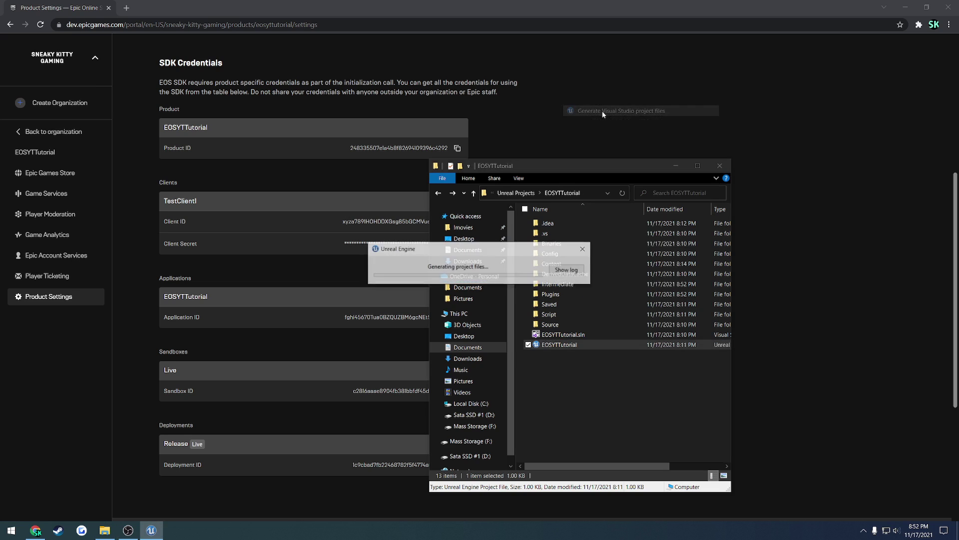
pyautogui.moveTo(585, 165); pyautogui.dragTo(742, 146)
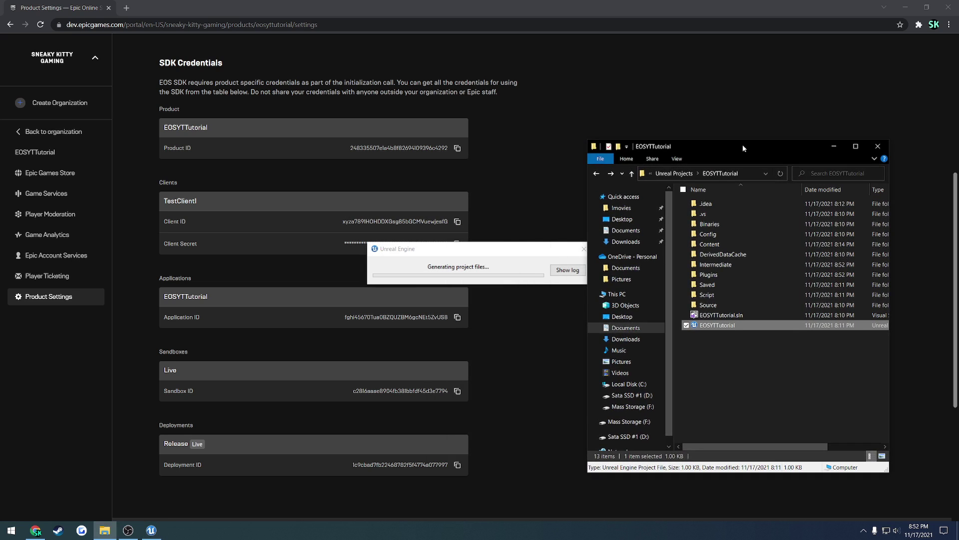
# - Open EOSYTTutorial.sln in JetBrains Rider and move the Explorer window aside
pyautogui.click(735, 314)
pyautogui.rightClick(733, 315)
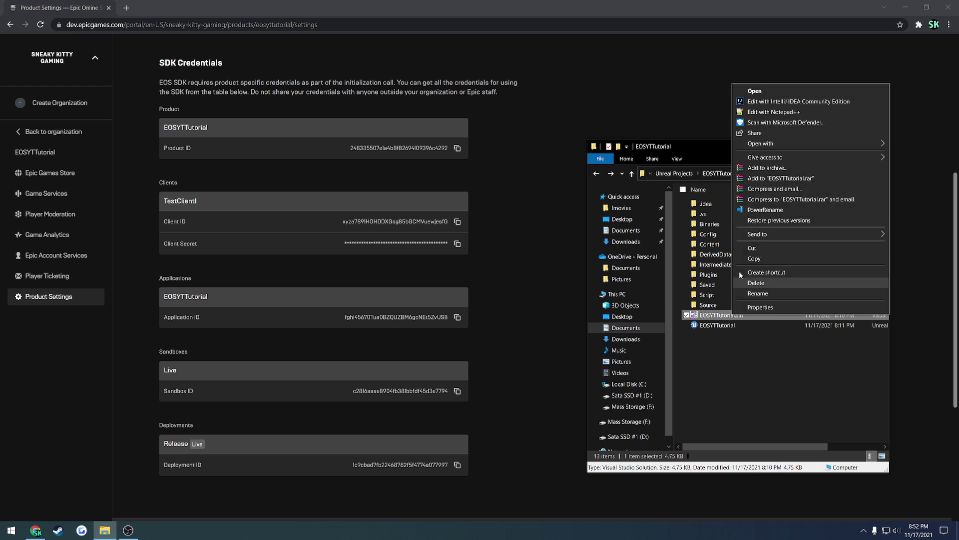
pyautogui.click(727, 146)
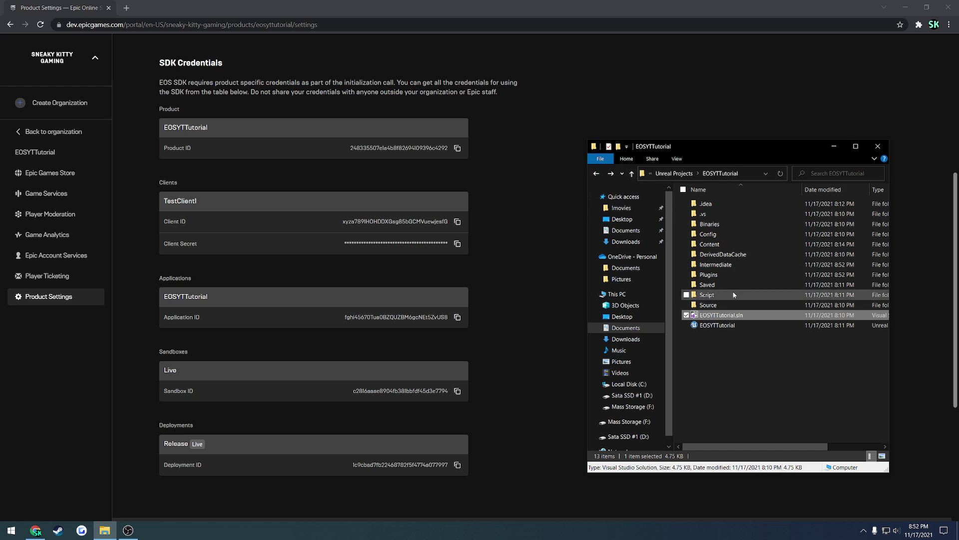
pyautogui.moveTo(727, 145); pyautogui.dragTo(793, 192)
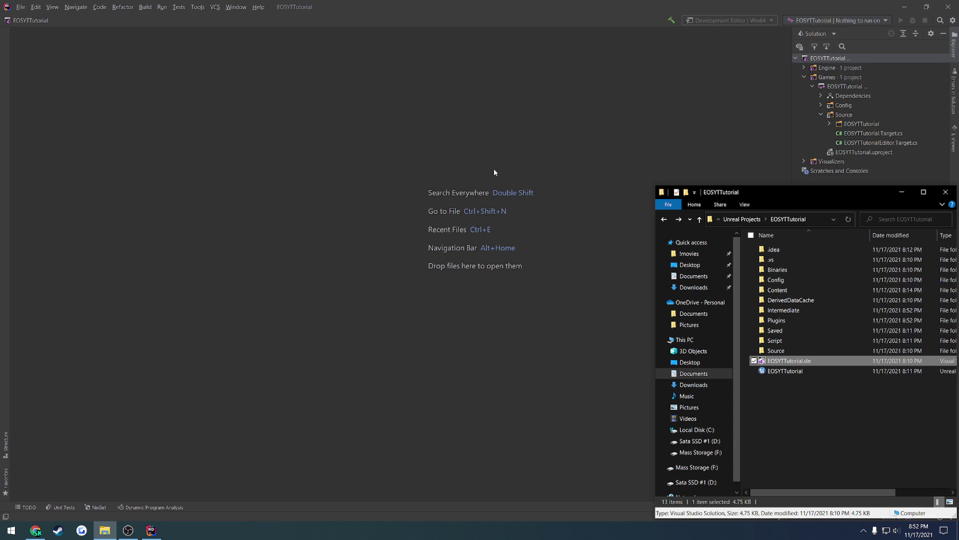
# - Expand Plugins > OnlineSubsystemEOS > Source > Public in Rider's Solution tree
pyautogui.click(490, 167)
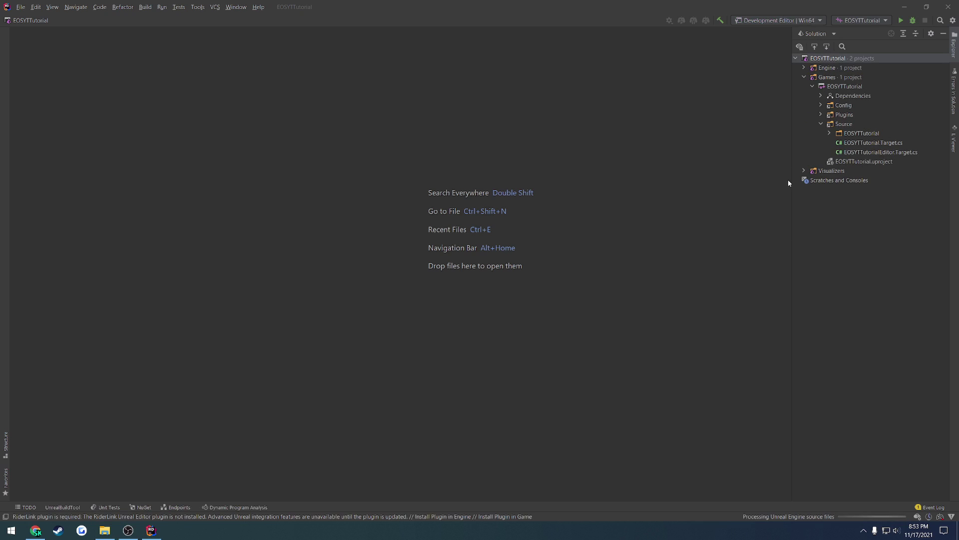
pyautogui.click(821, 115)
pyautogui.click(837, 133)
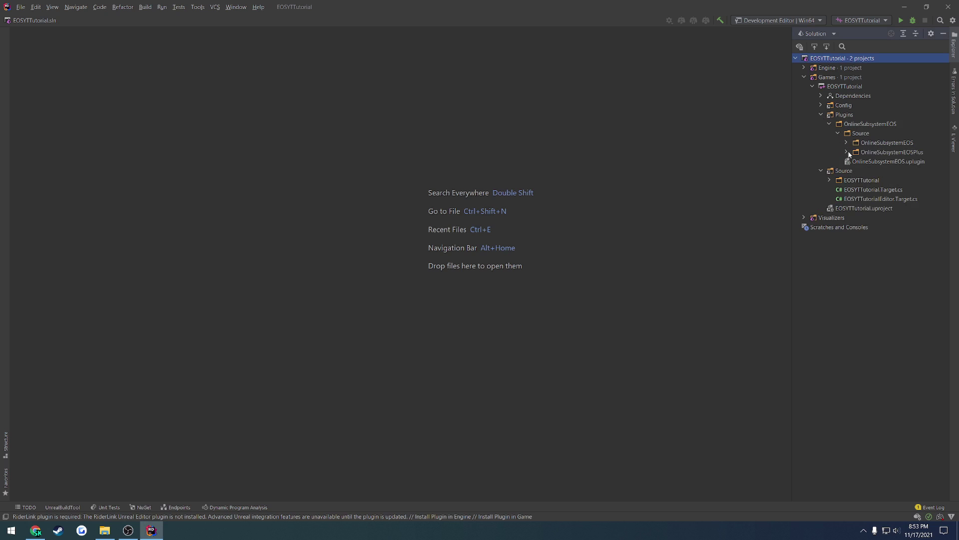
pyautogui.click(846, 142)
pyautogui.click(855, 161)
# - Collapse the plugin folders and build and run EOSYTTutorialEditor in the Unreal Editor
pyautogui.click(854, 162)
pyautogui.click(846, 142)
pyautogui.click(838, 133)
pyautogui.click(829, 124)
pyautogui.click(821, 115)
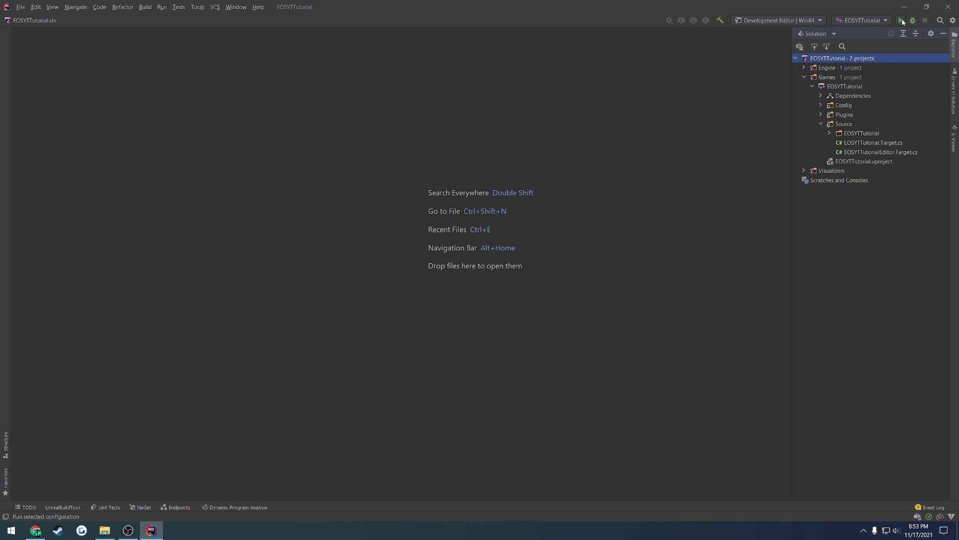
pyautogui.click(902, 21)
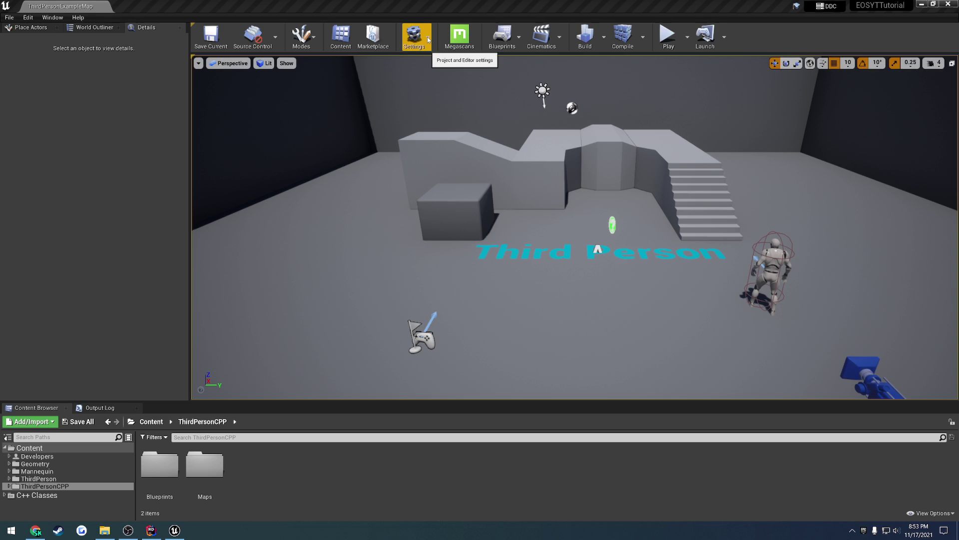
# - Enable the Online Subsystem EOS plugin under Online Platform, accepting the beta warning
pyautogui.click(428, 37)
pyautogui.click(429, 84)
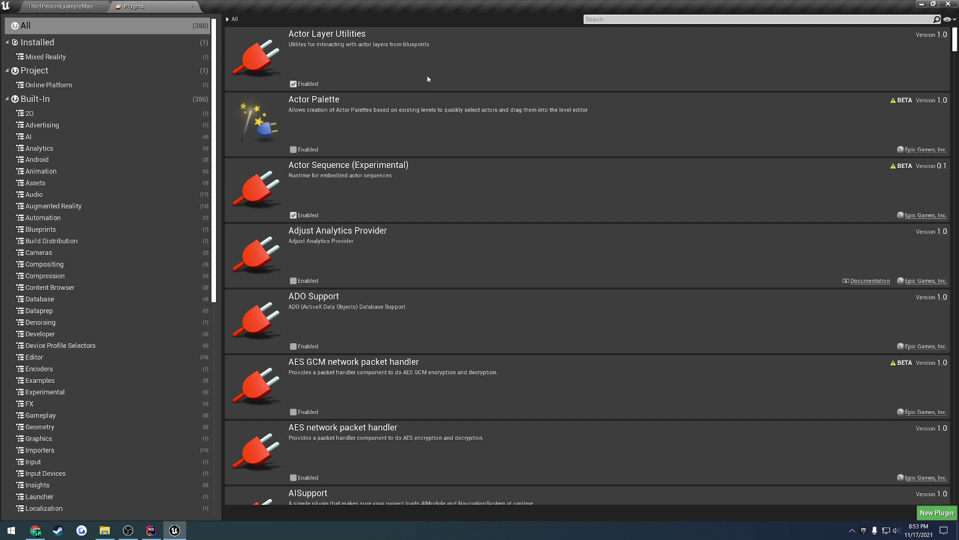
pyautogui.click(60, 86)
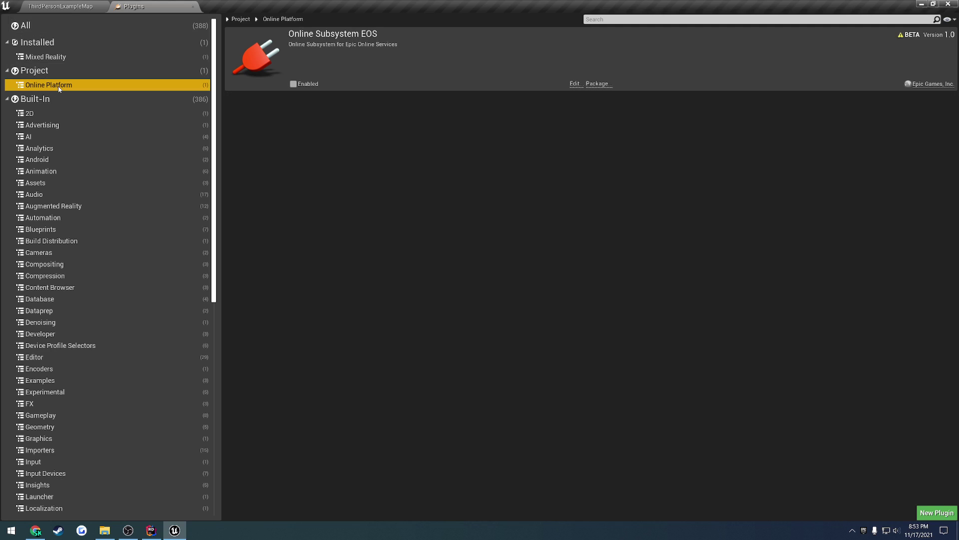
pyautogui.click(293, 83)
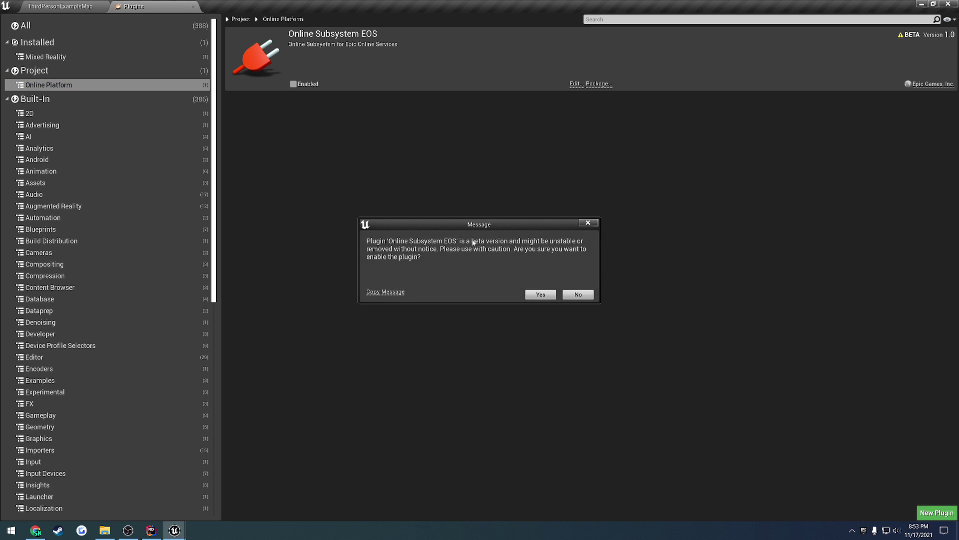
pyautogui.click(541, 294)
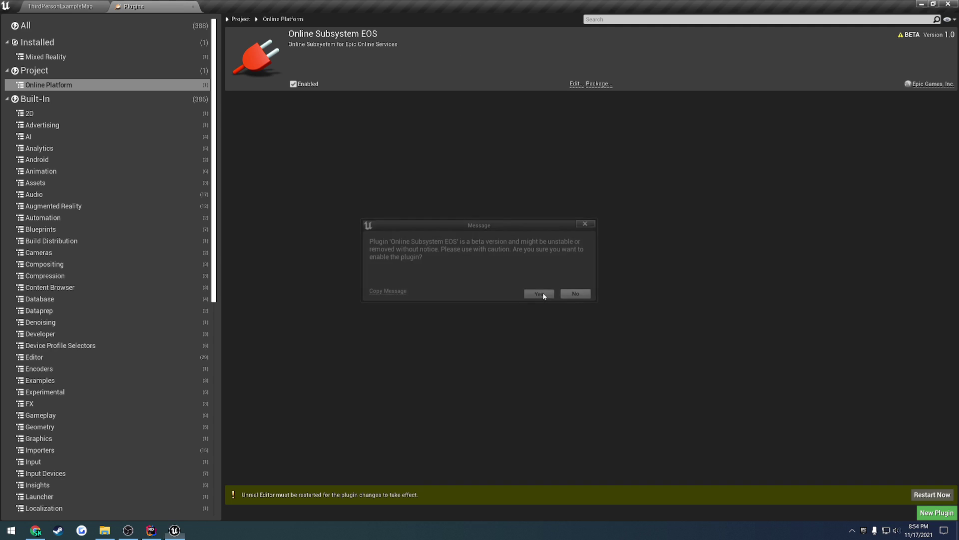
# - Search plugins for 'eos' and enable EOS Shared and EOS Voice Chat
pyautogui.click(58, 27)
pyautogui.click(638, 19)
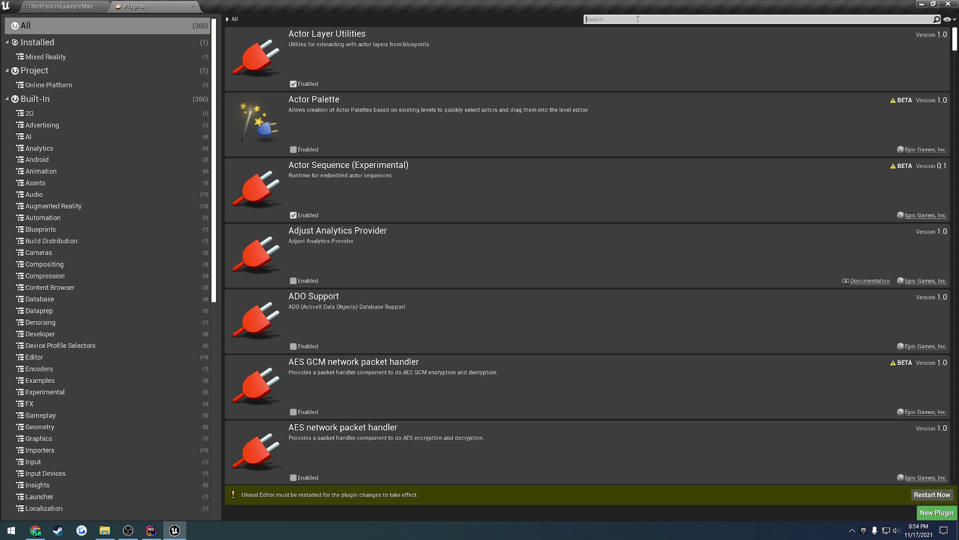
pyautogui.write('eos')
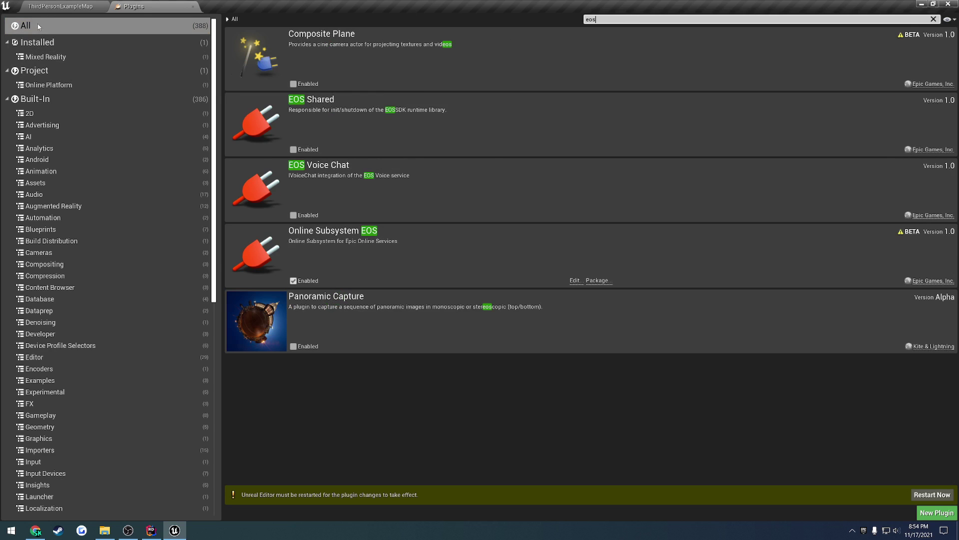
pyautogui.click(294, 150)
pyautogui.click(294, 215)
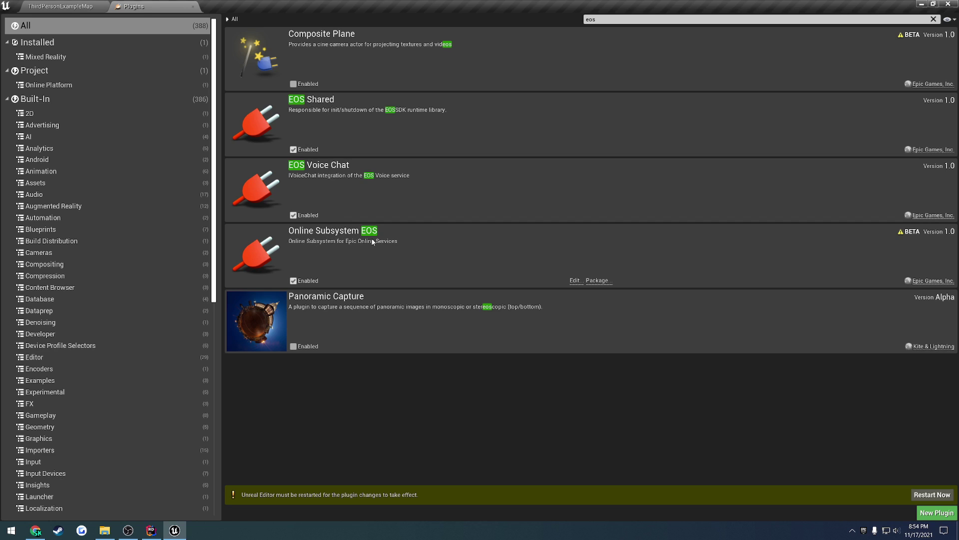
# - Search plugins for 'online', review the results, and close the Plugins browser
pyautogui.click(609, 16)
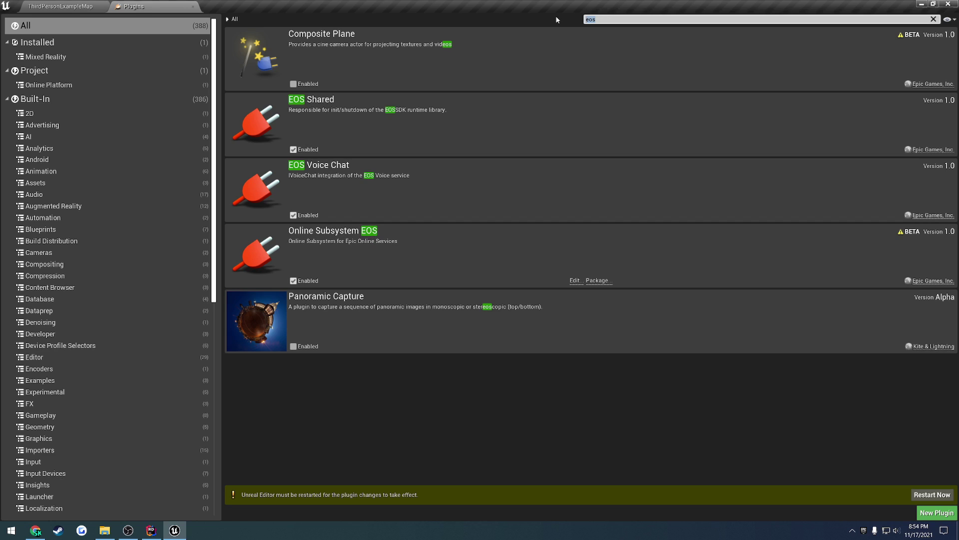
pyautogui.write('online')
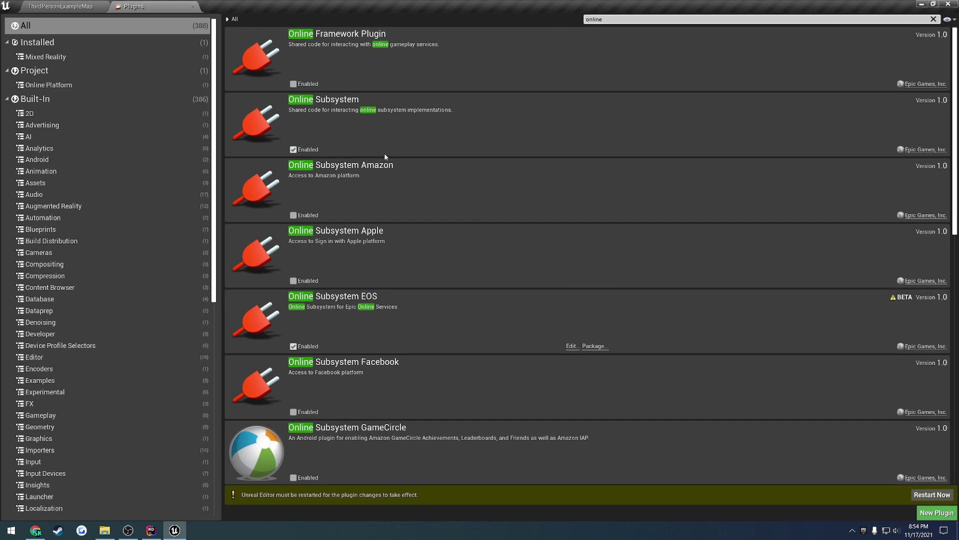
pyautogui.scroll(-5, 453, 167)
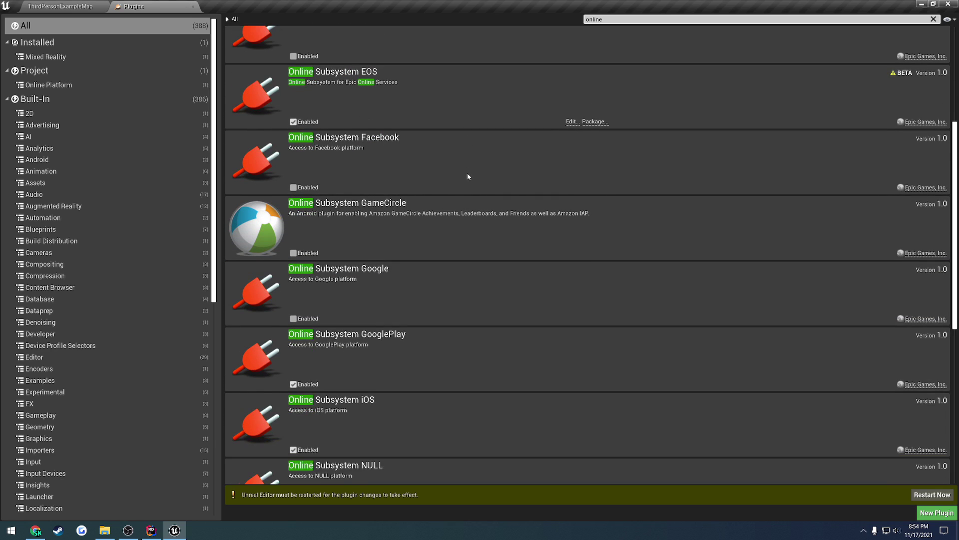
pyautogui.scroll(-5, 468, 178)
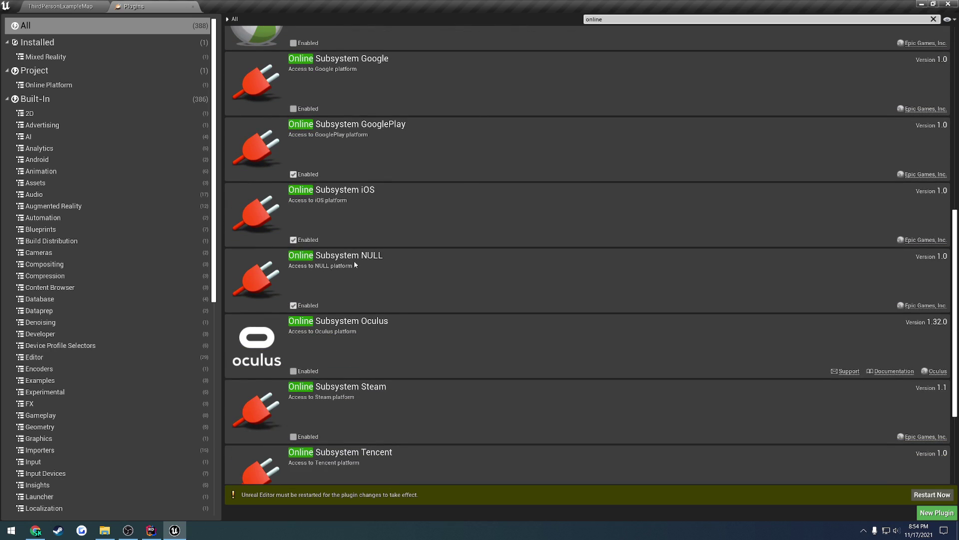
pyautogui.scroll(-1, 411, 277)
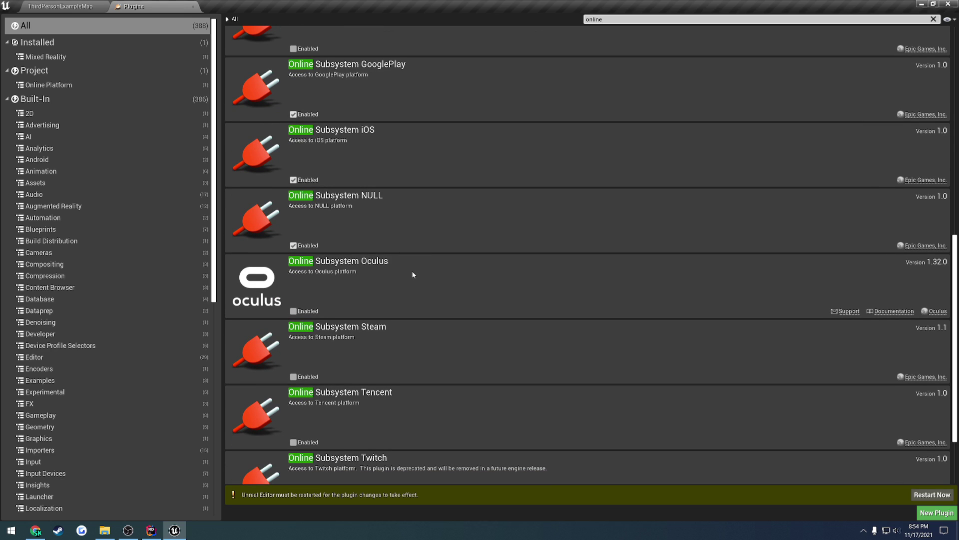
pyautogui.scroll(-2, 412, 274)
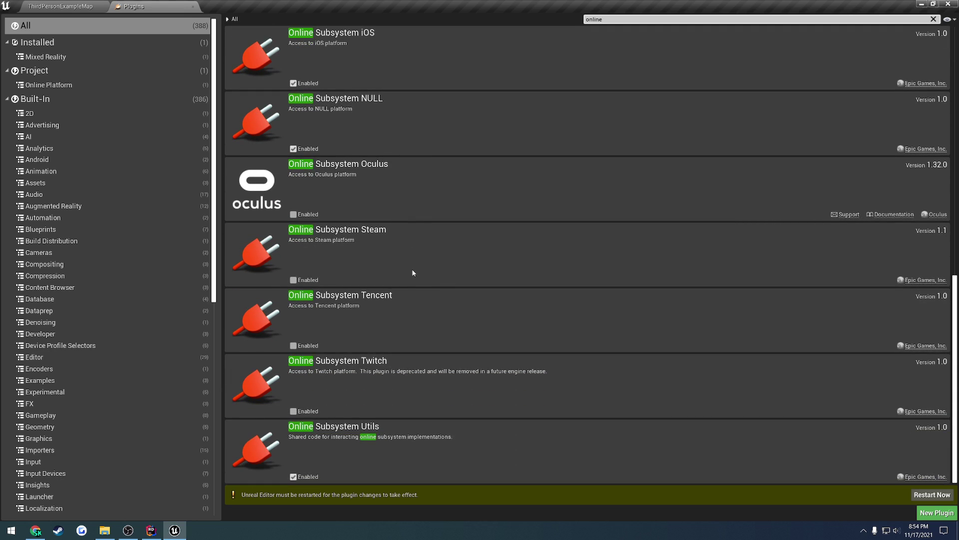
pyautogui.scroll(6, 443, 209)
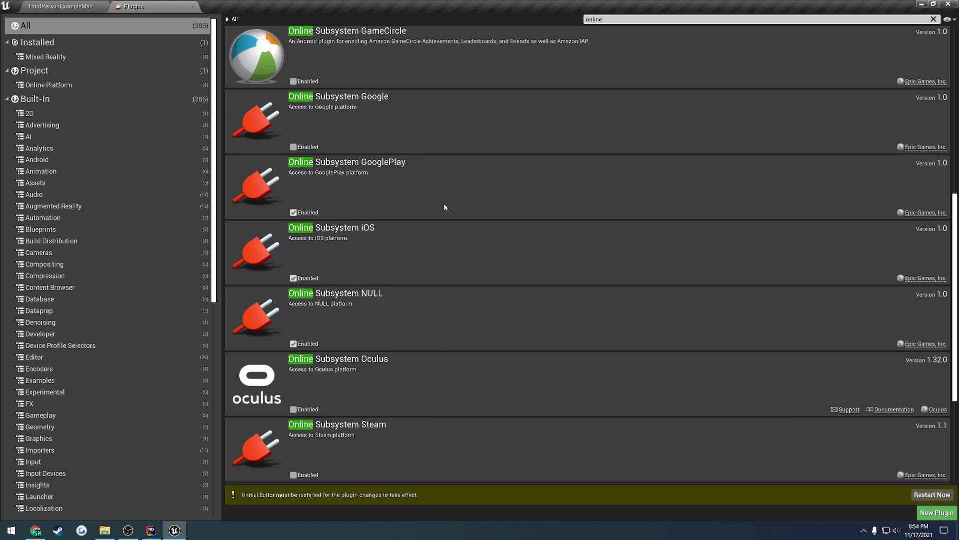
pyautogui.click(193, 6)
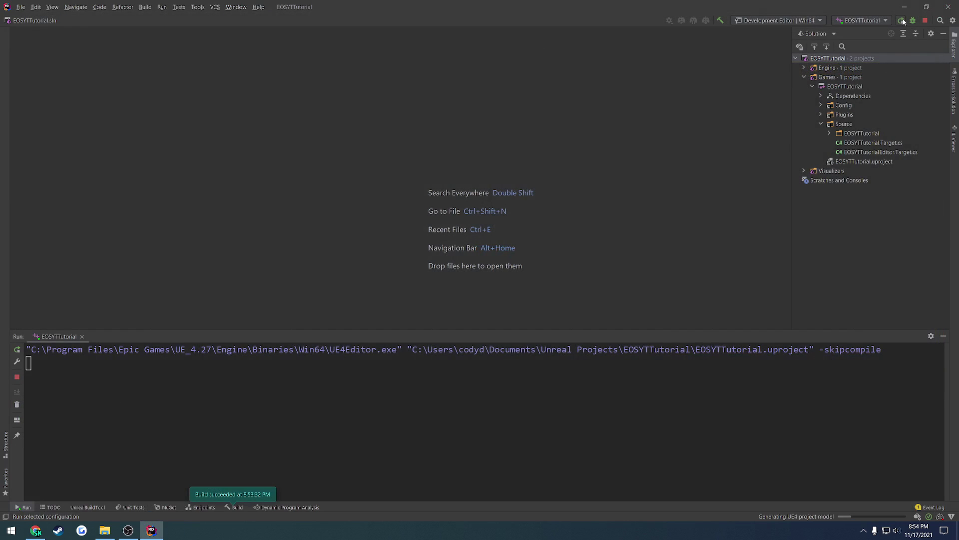
# - Stop and rerun the build from Rider, then open Project Settings in the editor
pyautogui.click(901, 20)
pyautogui.click(495, 284)
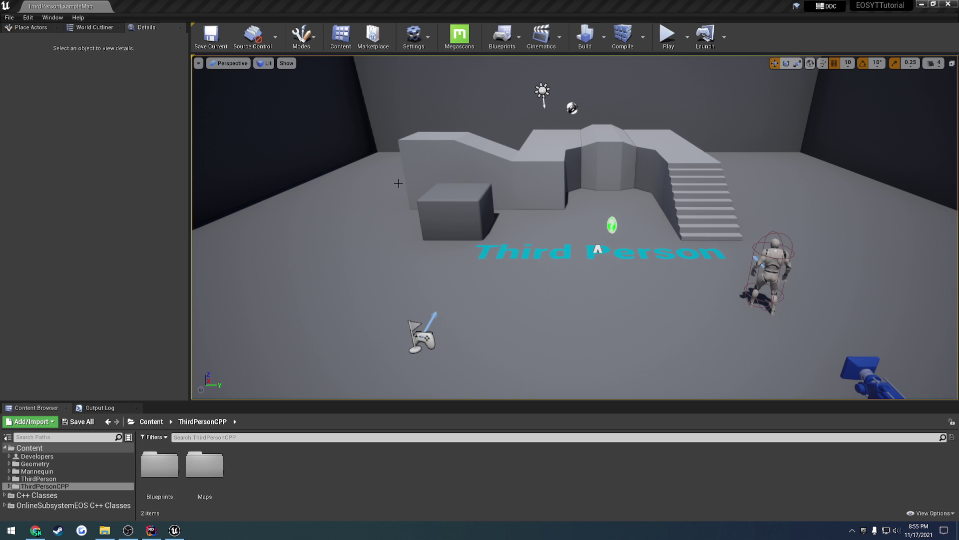
pyautogui.click(35, 531)
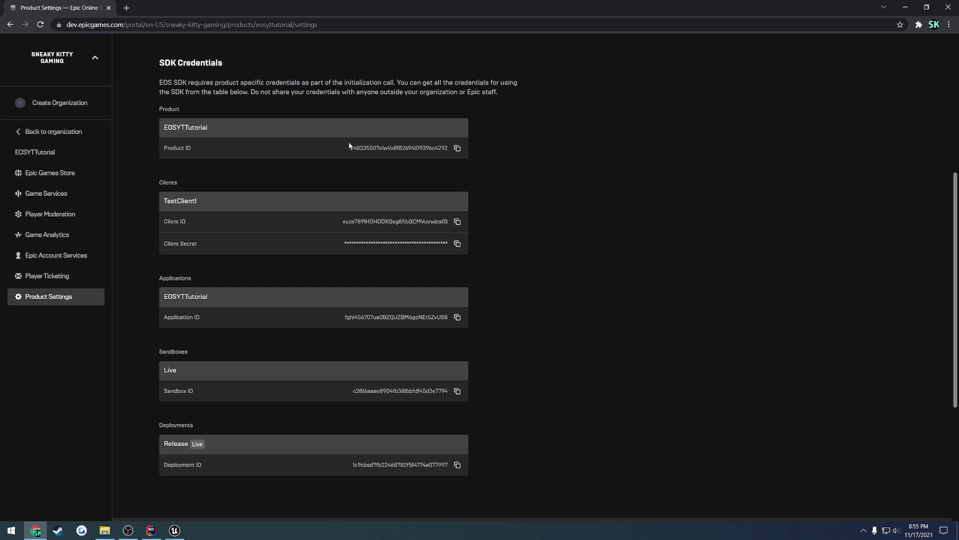
pyautogui.hotkey('alt', 'Tab')
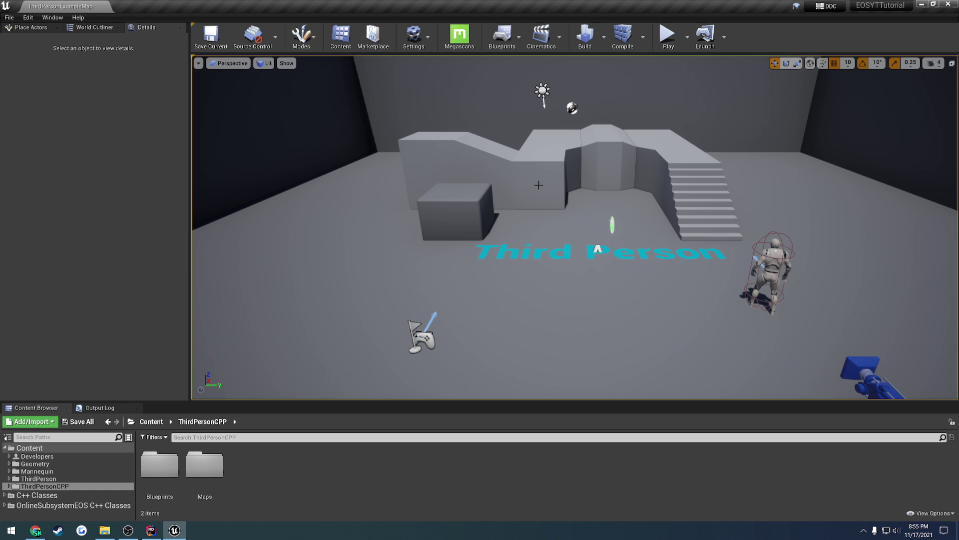
pyautogui.click(426, 44)
pyautogui.click(442, 73)
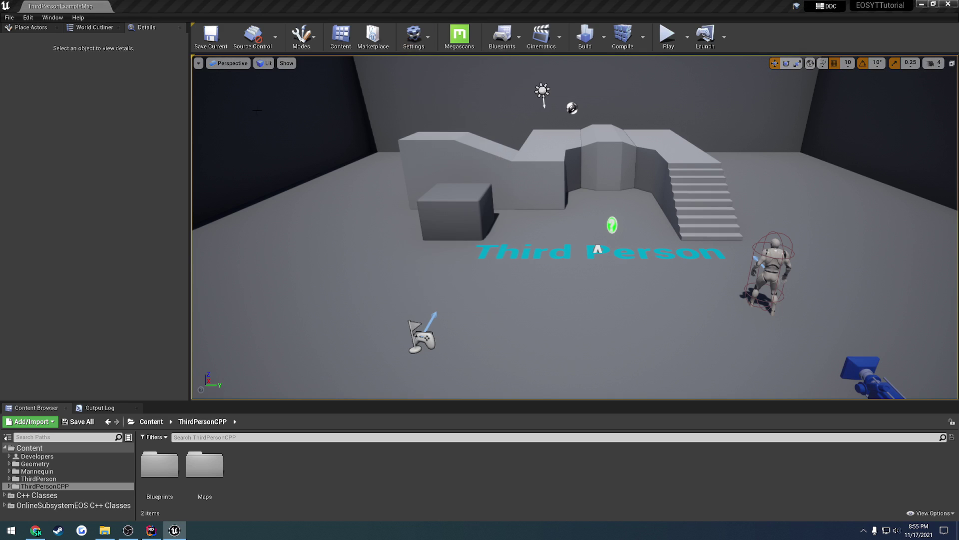
# - In the Online Subsystem EOS settings, turn on Enable Overlay and Enable Social Overlay
pyautogui.scroll(-10, 99, 334)
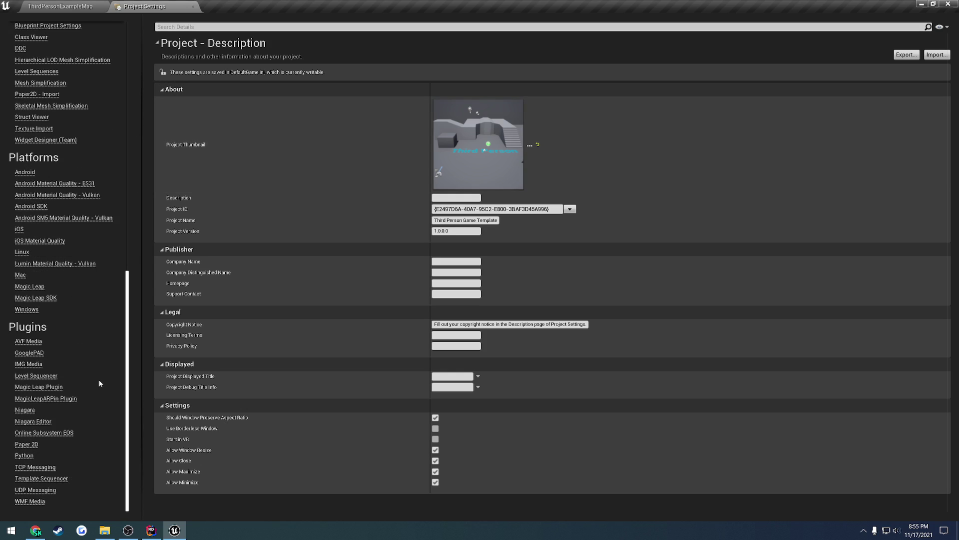
pyautogui.click(65, 437)
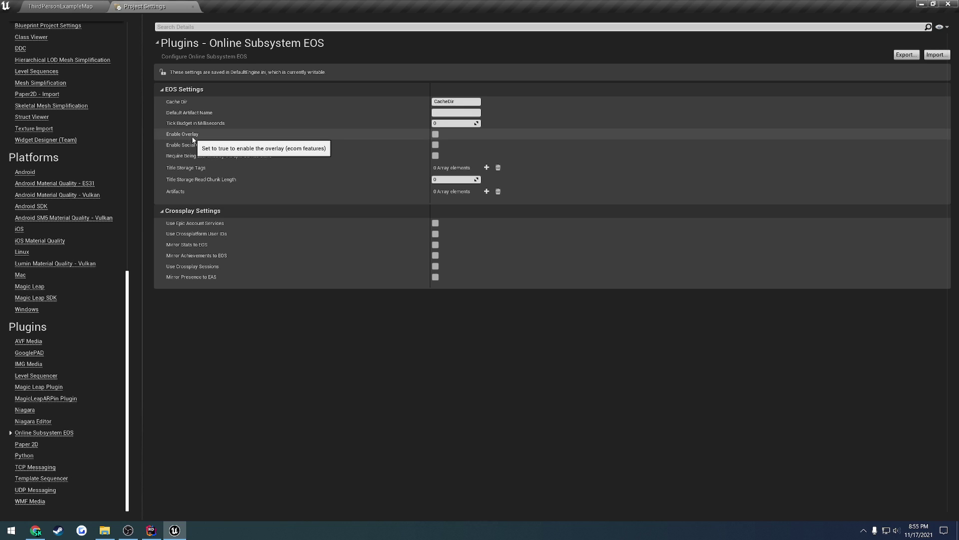
pyautogui.click(436, 134)
pyautogui.click(435, 145)
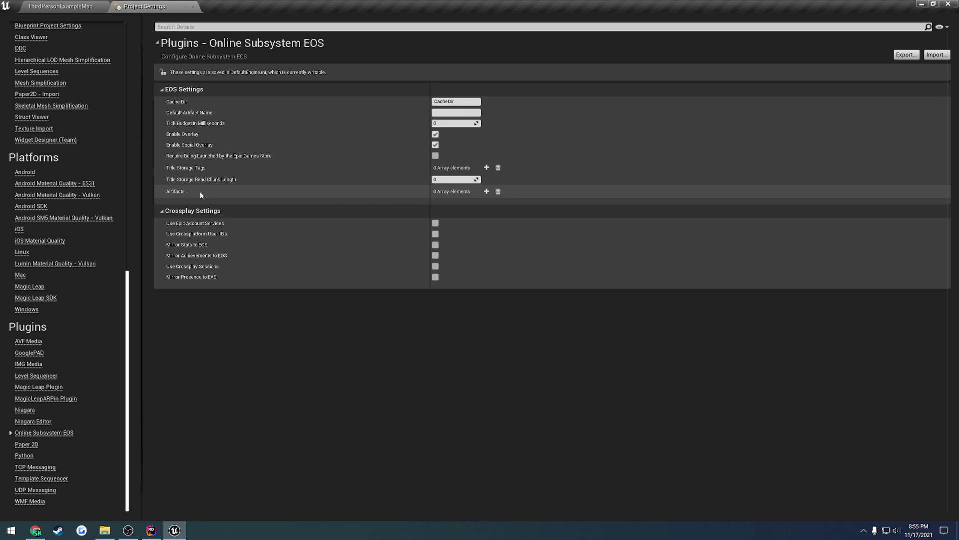
# - Add an artifact named YTArtifact and paste YTArtifact as the Default Artifact Name
pyautogui.click(486, 191)
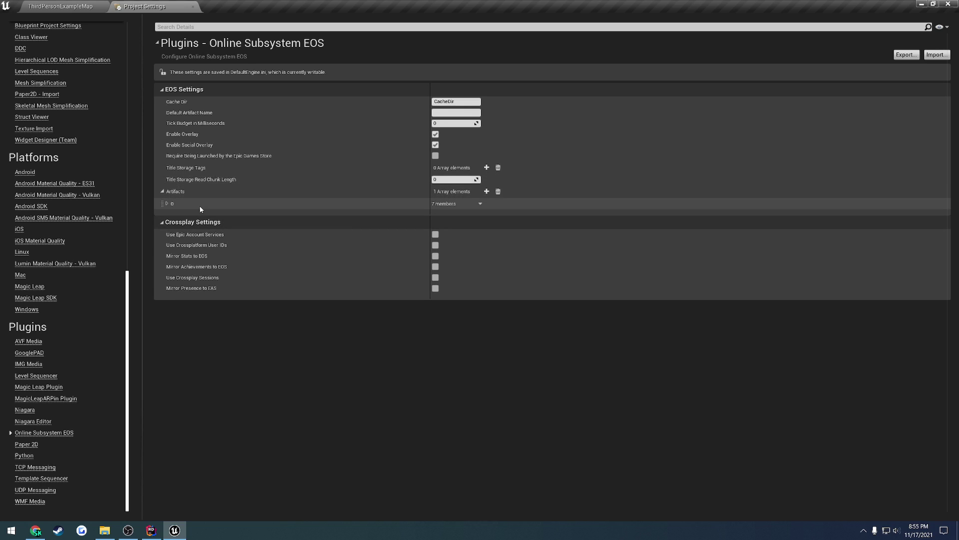
pyautogui.click(166, 204)
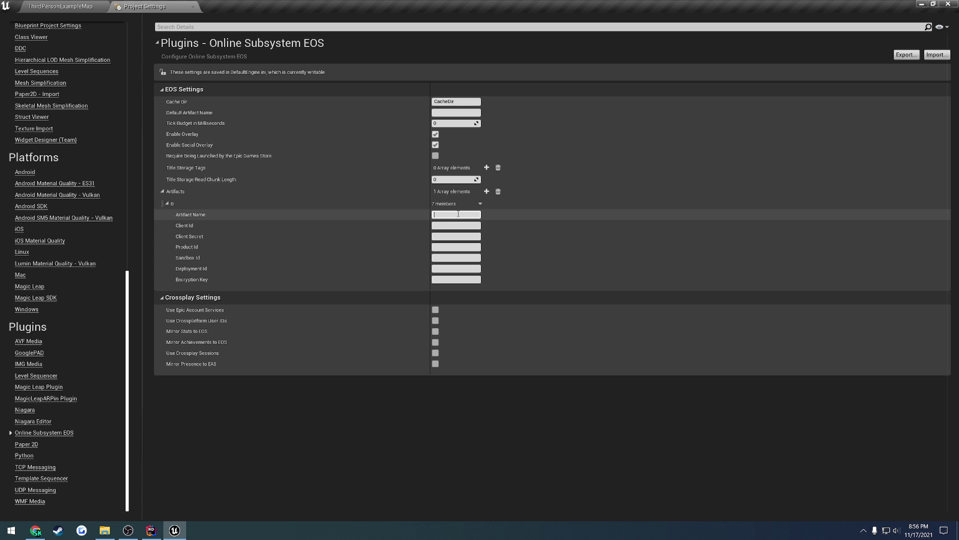
pyautogui.write('YTArtifact')
pyautogui.press('Return')
pyautogui.hotkey('ctrl', 'c')
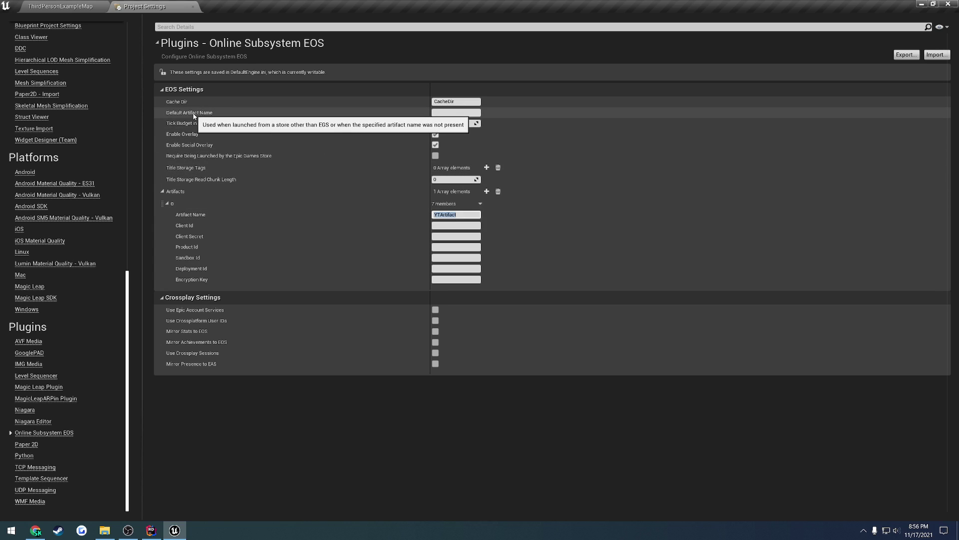
pyautogui.click(445, 112)
pyautogui.hotkey('ctrl', 'v')
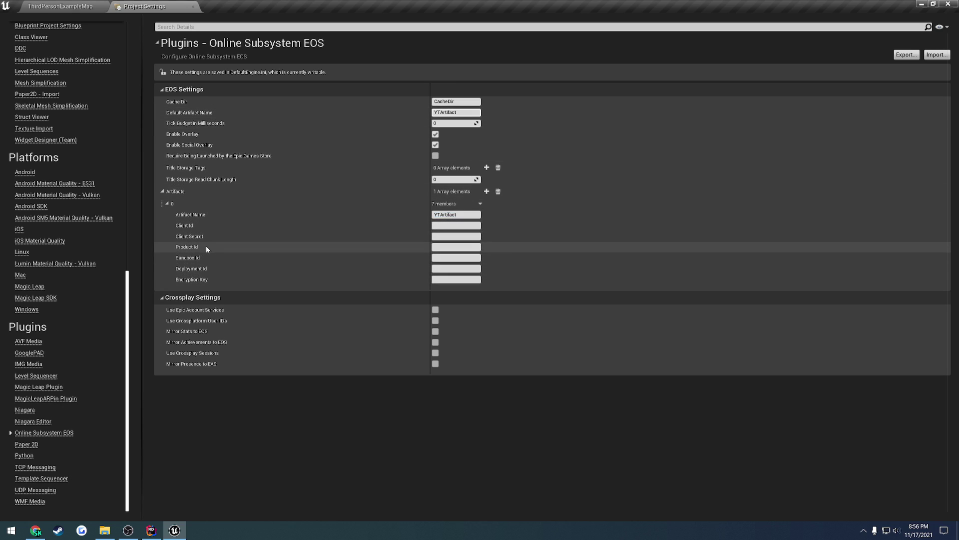
# - Copy the Product ID and Sandbox ID from the portal, pasting the Sandbox ID into Sandbox Id
pyautogui.click(36, 530)
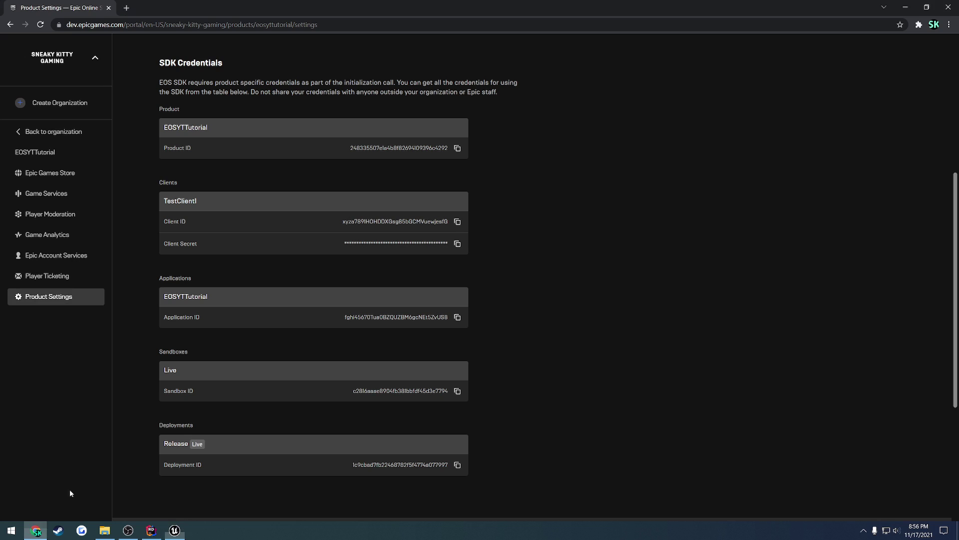
pyautogui.click(457, 149)
pyautogui.hotkey('alt', 'Tab')
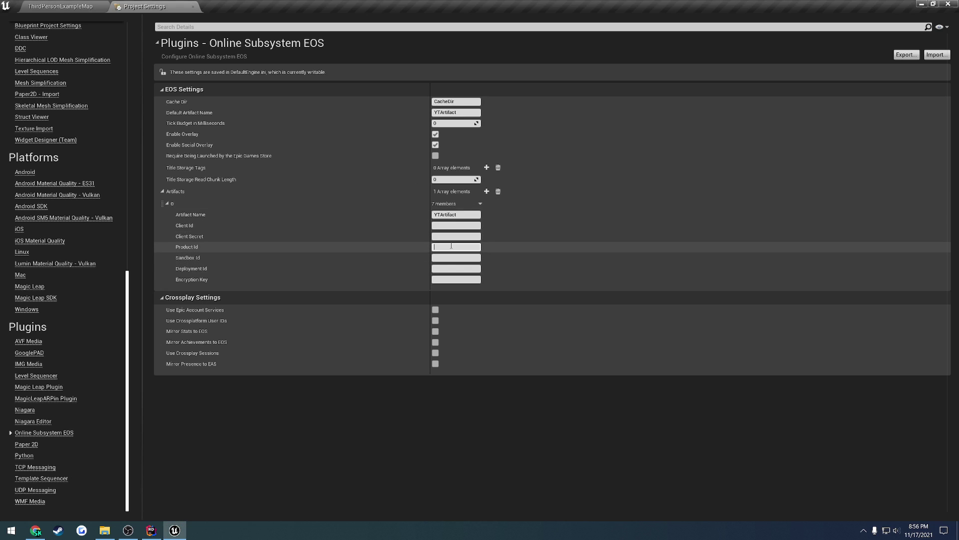
pyautogui.hotkey('alt', 'Tab')
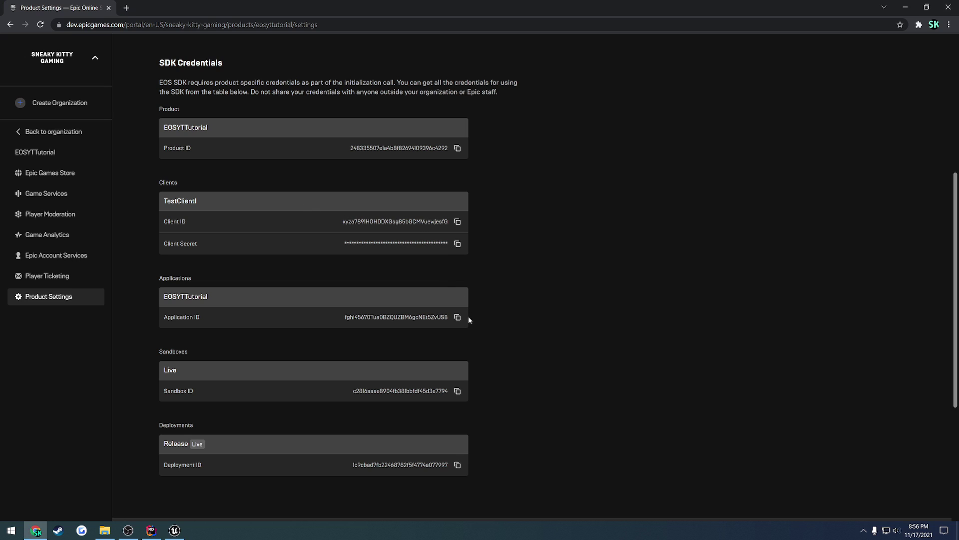
pyautogui.click(457, 391)
pyautogui.hotkey('alt', 'Tab')
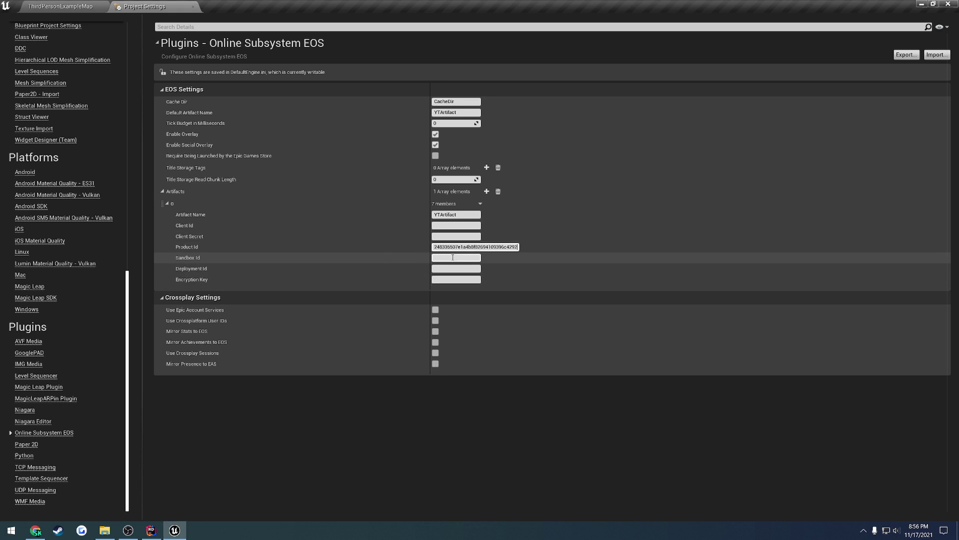
pyautogui.click(455, 258)
pyautogui.hotkey('ctrl', 'v')
# - Paste the portal's Deployment ID into the artifact's Deployment Id field
pyautogui.hotkey('alt', 'Tab')
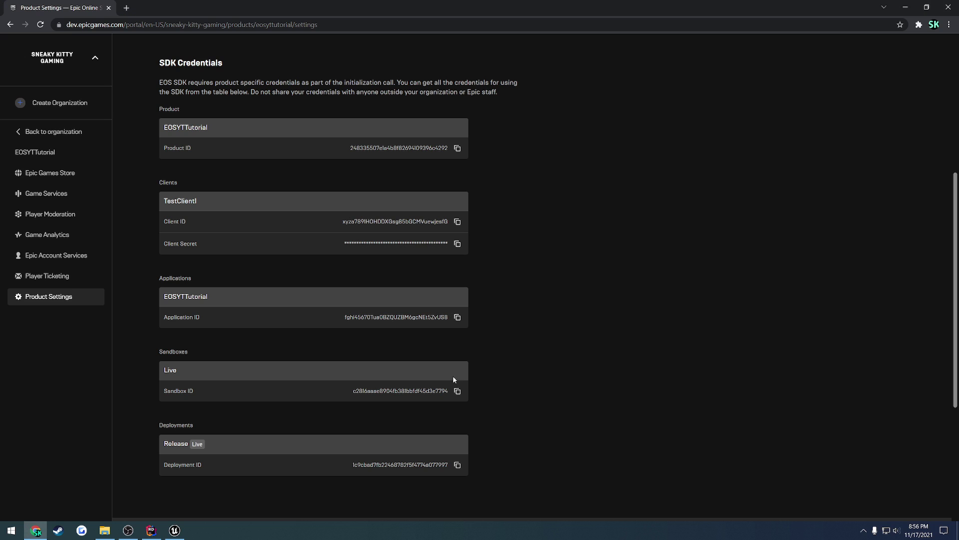
pyautogui.click(458, 465)
pyautogui.hotkey('alt', 'Tab')
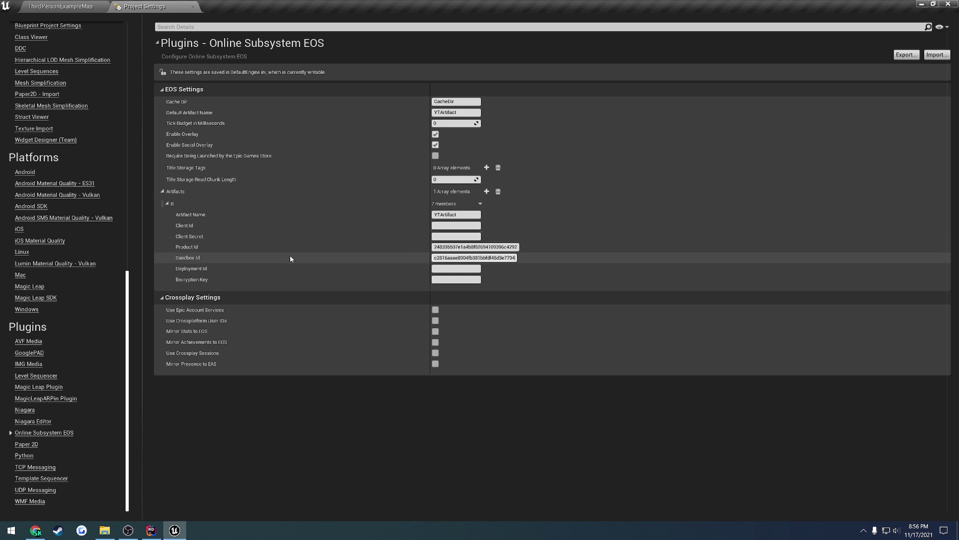
pyautogui.click(444, 269)
pyautogui.hotkey('ctrl', 'v')
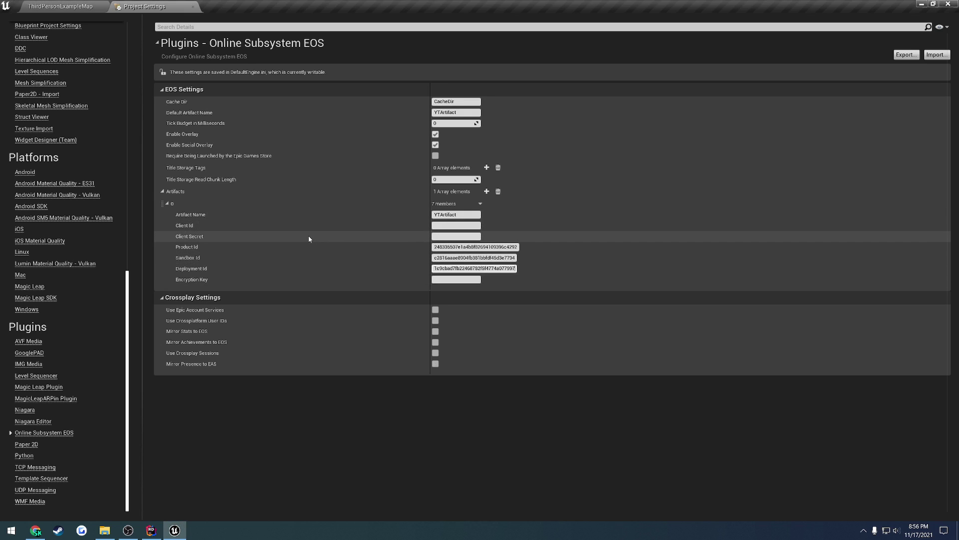
# - Paste the portal's Client ID and Client Secret into the artifact's Client Id and Client Secret fields
pyautogui.hotkey('alt', 'Tab')
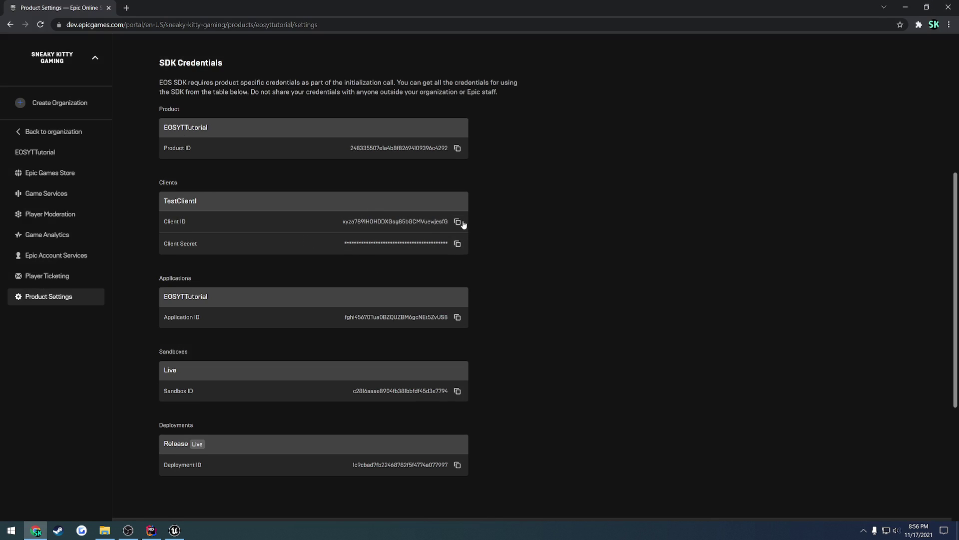
pyautogui.click(457, 222)
pyautogui.hotkey('alt', 'Tab')
pyautogui.click(454, 225)
pyautogui.hotkey('ctrl', 'v')
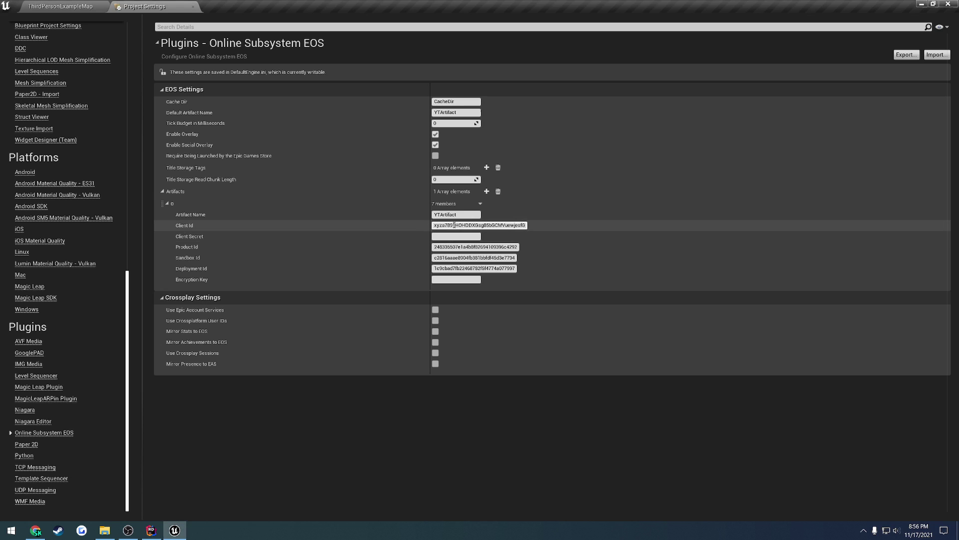
pyautogui.hotkey('alt', 'Tab')
pyautogui.click(454, 243)
pyautogui.hotkey('alt', 'Tab')
pyautogui.click(452, 236)
pyautogui.hotkey('ctrl', 'v')
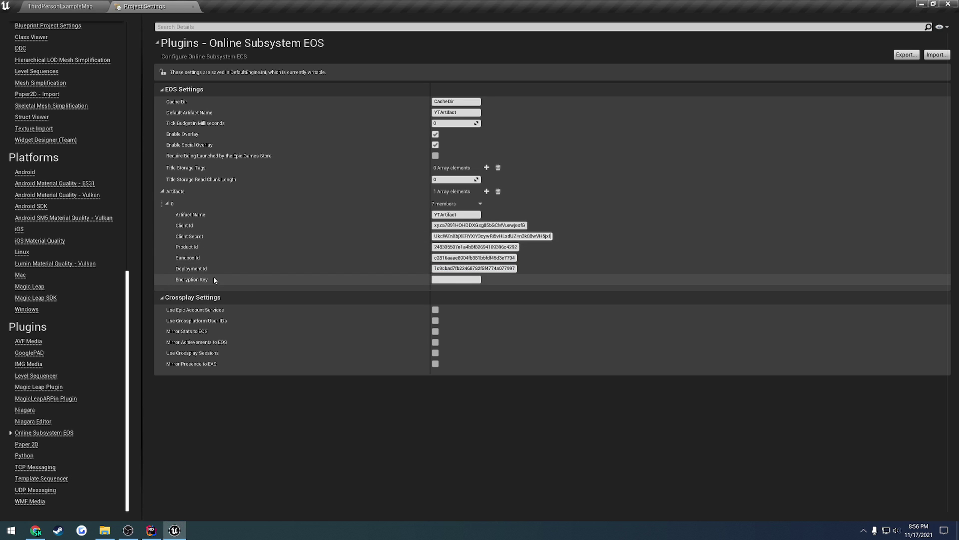
pyautogui.click(105, 530)
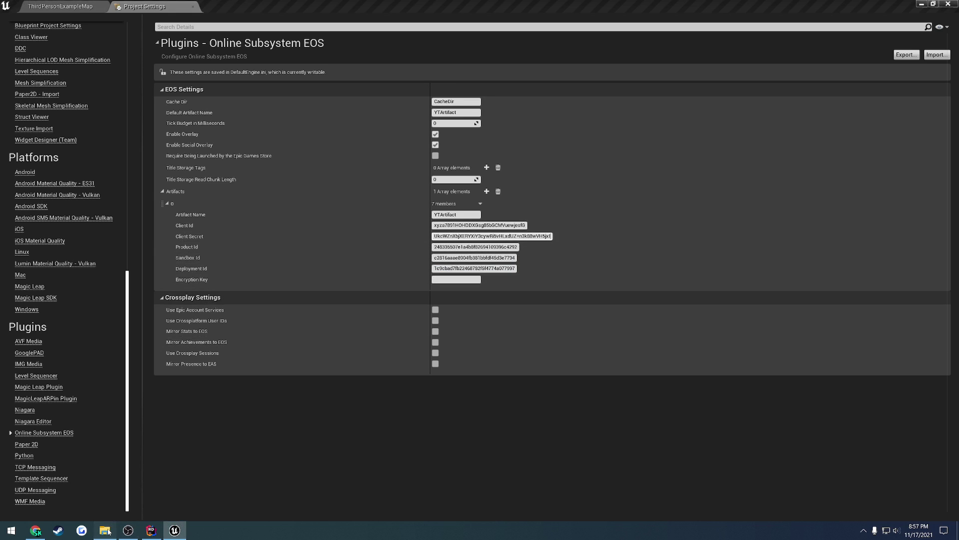
# - Open EOS-SDK-1.14\Samples\AuthAndFriends\Source\SampleConstants.h in Notepad++
pyautogui.hotkey('alt', 'Up')
pyautogui.doubleClick(790, 280)
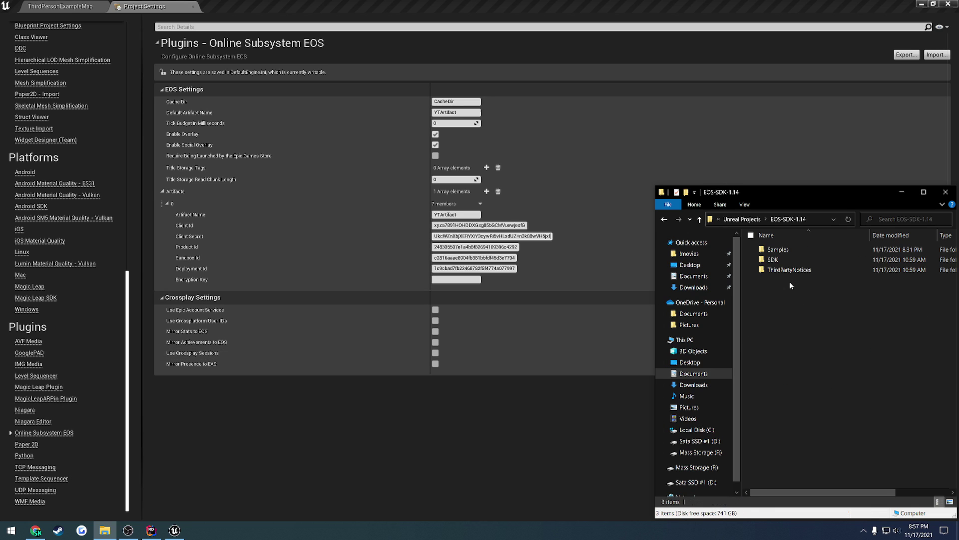
pyautogui.doubleClick(785, 254)
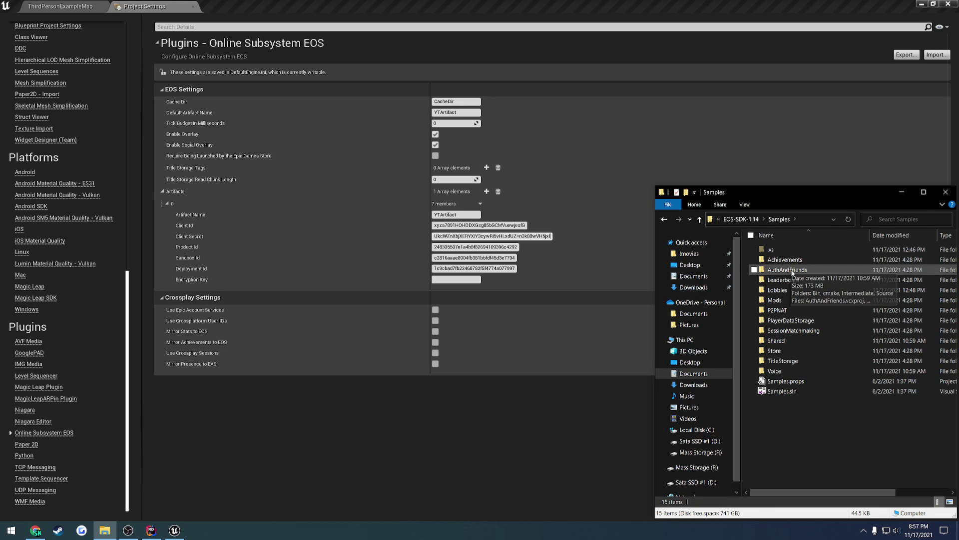
pyautogui.doubleClick(785, 259)
pyautogui.doubleClick(782, 281)
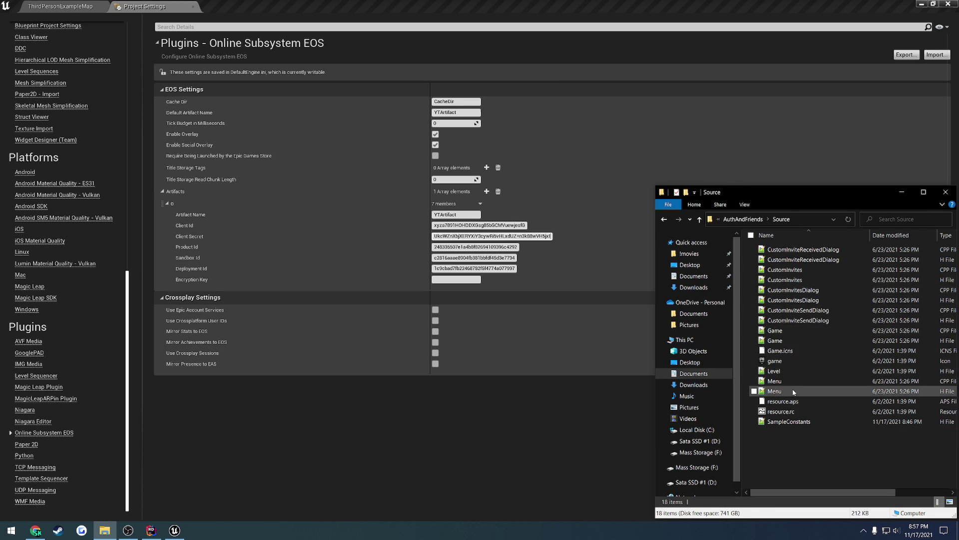
pyautogui.doubleClick(790, 422)
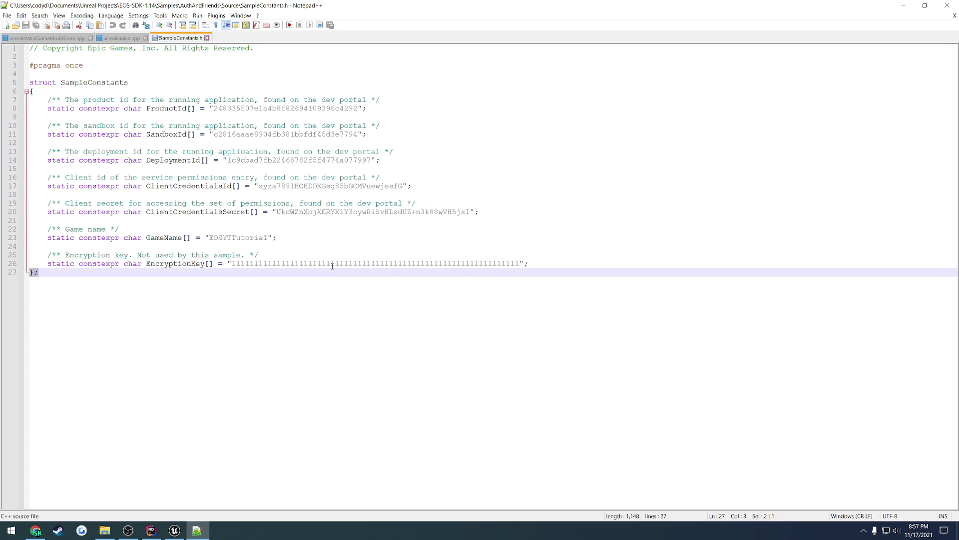
# - Copy the sample EncryptionKey value, close Notepad++, and paste it into Encryption Key
pyautogui.doubleClick(332, 265)
pyautogui.hotkey('alt', 'Tab')
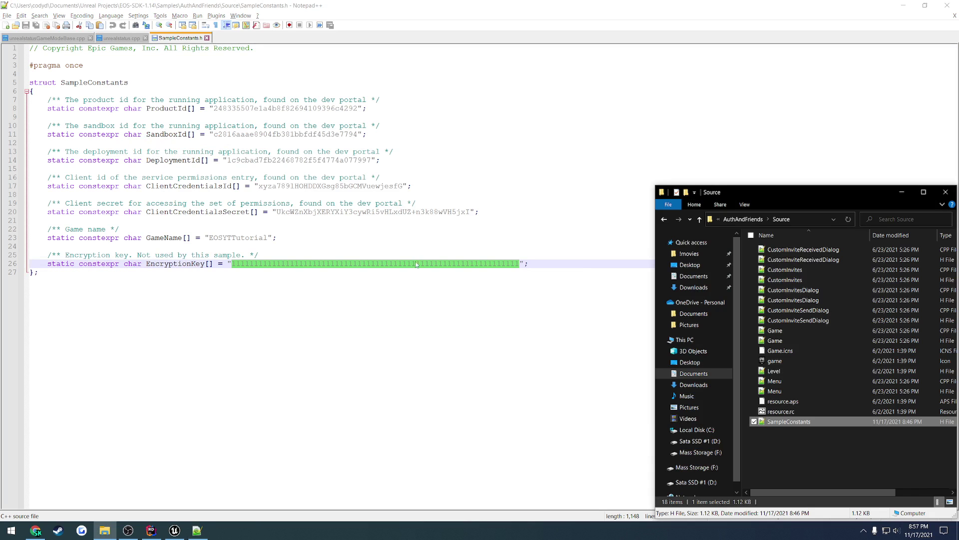
pyautogui.click(450, 263)
pyautogui.hotkey('ctrl', 'w')
pyautogui.hotkey('ctrl', 'w')
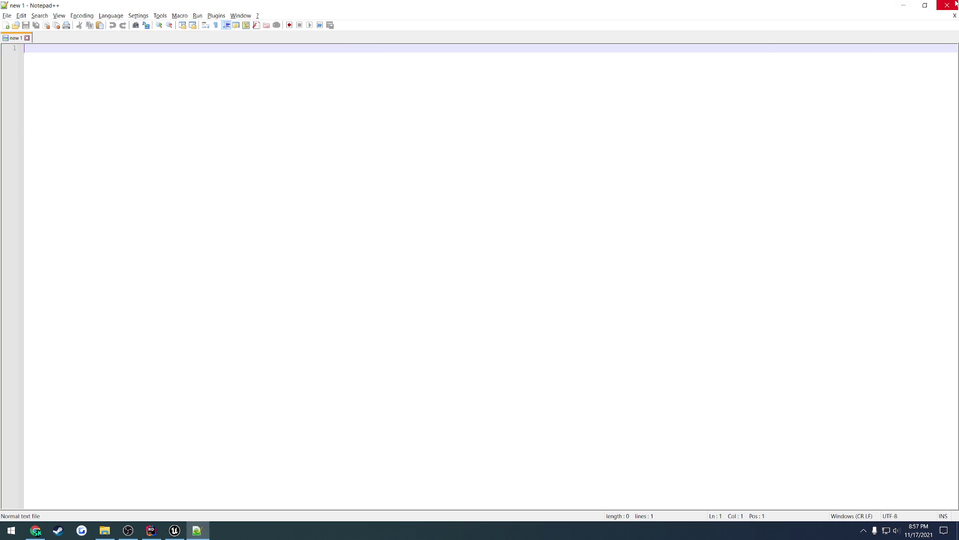
pyautogui.click(947, 5)
pyautogui.click(448, 284)
pyautogui.hotkey('ctrl', 'v')
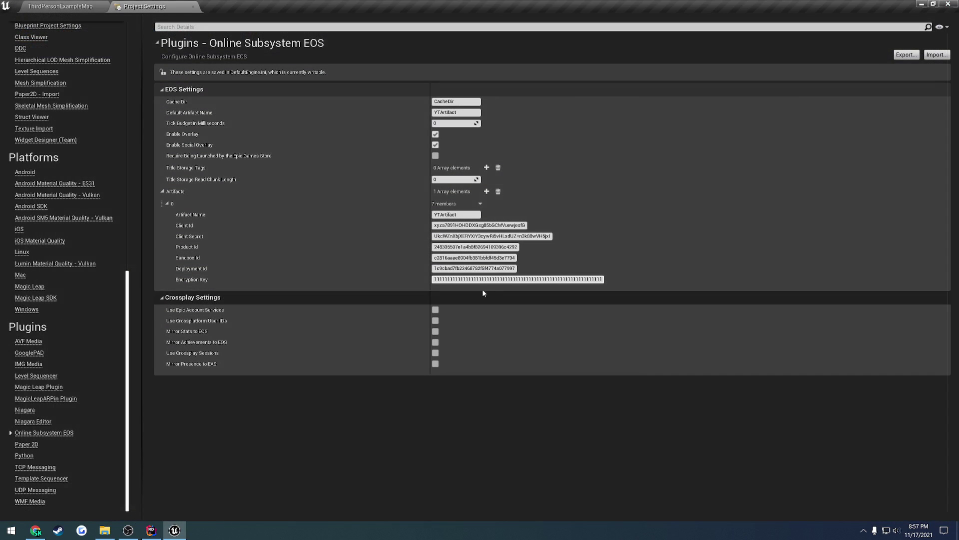
# - Close the Project Settings tab and save all changes with File > Save All
pyautogui.click(193, 8)
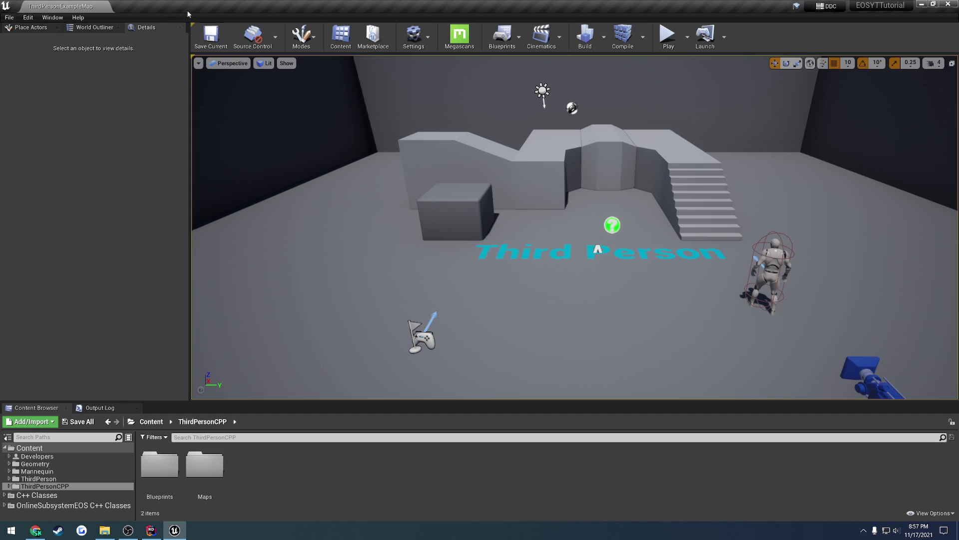
pyautogui.click(9, 17)
pyautogui.click(33, 100)
pyautogui.moveTo(524, 298)
pyautogui.mouseDown()
pyautogui.moveTo(523, 280)
pyautogui.moveTo(522, 349)
pyautogui.moveTo(565, 350)
pyautogui.moveTo(505, 282)
pyautogui.moveTo(521, 295)
pyautogui.mouseUp()
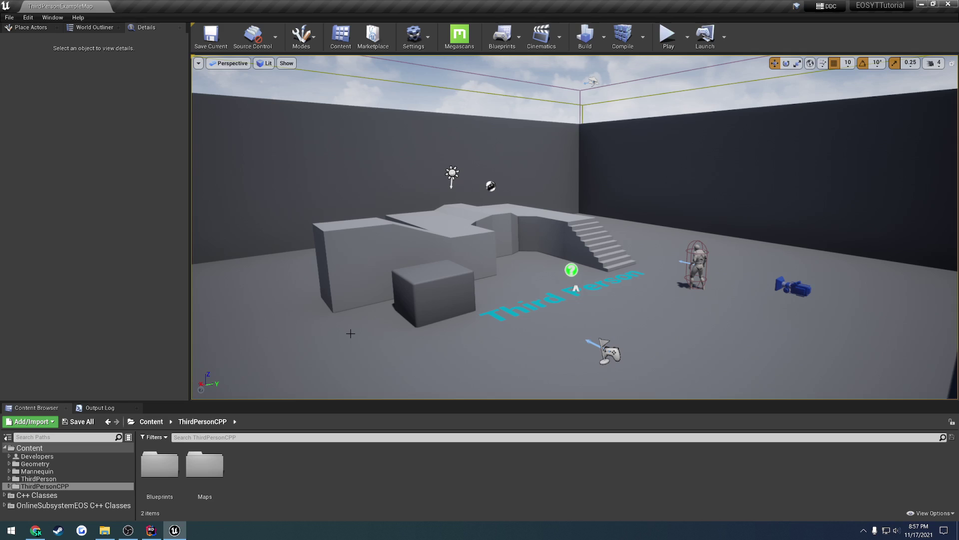
pyautogui.click(111, 533)
# - Open EOSYTTutorial\Config\DefaultEngine.ini in Notepad++
pyautogui.hotkey('alt', 'Up')
pyautogui.hotkey('alt', 'Up')
pyautogui.hotkey('alt', 'Up')
pyautogui.hotkey('alt', 'Up')
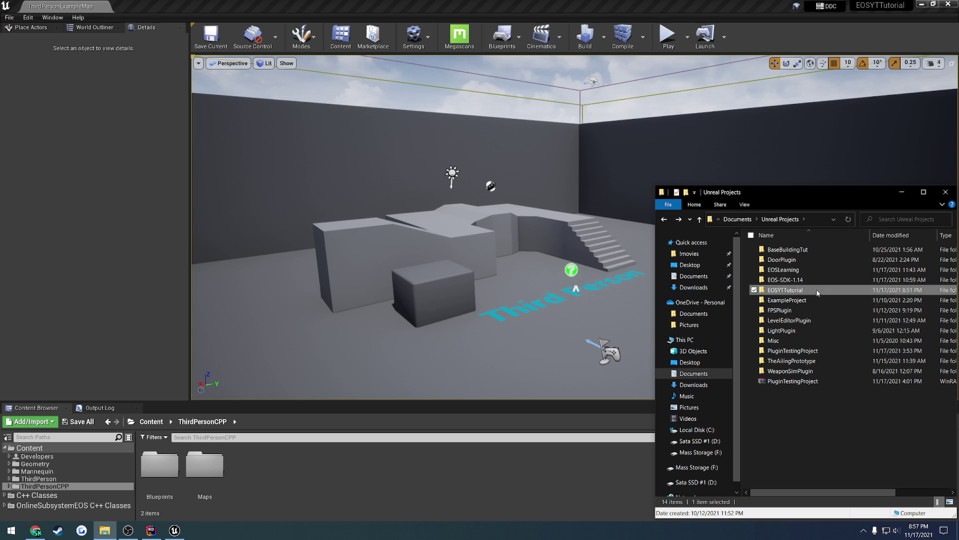
pyautogui.doubleClick(817, 289)
pyautogui.doubleClick(801, 280)
pyautogui.press('Up')
pyautogui.press('Return')
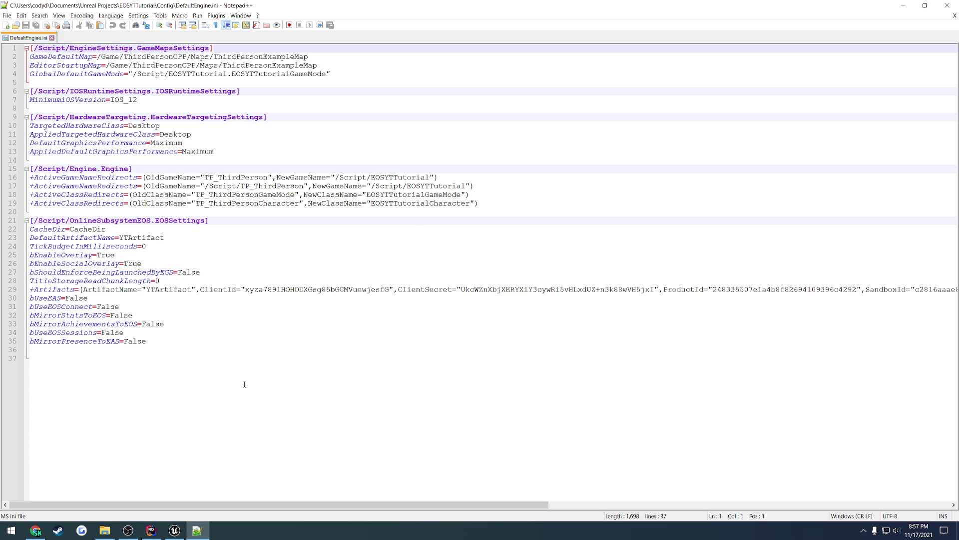
# - Review the OnlineSubsystemEOS and YTArtifact entries in DefaultEngine.ini, then close Notepad++
pyautogui.moveTo(258, 422); pyautogui.dragTo(241, 117)
pyautogui.click(241, 117)
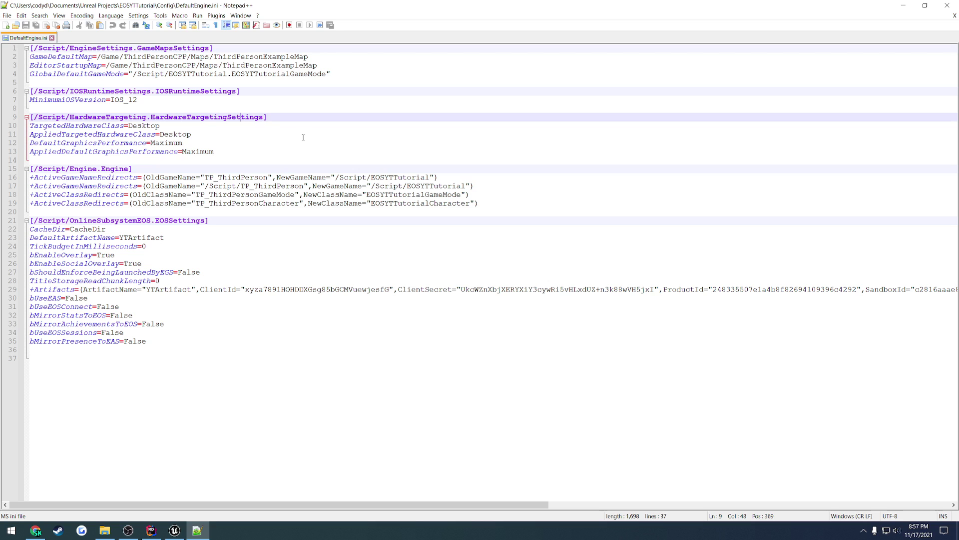
pyautogui.hotkey('ctrl', 'w')
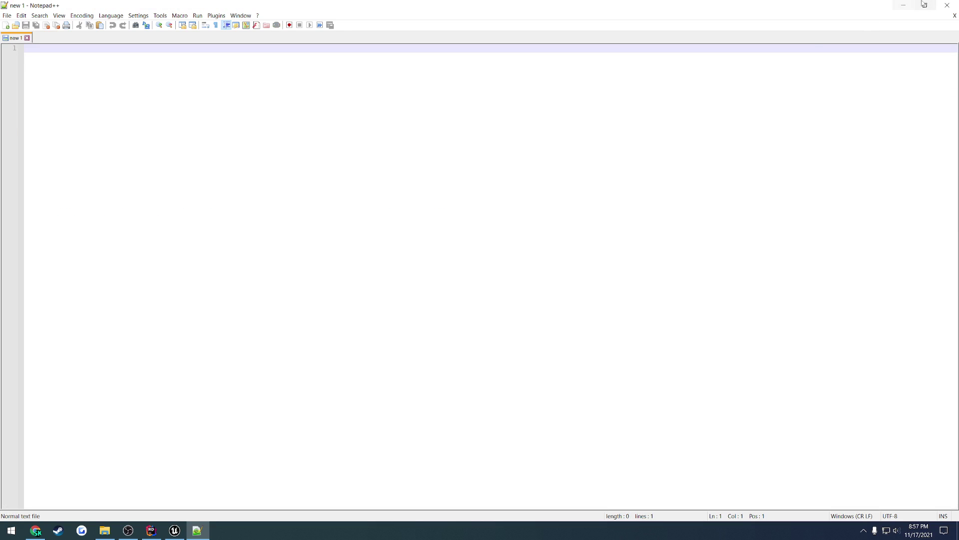
pyautogui.click(947, 5)
pyautogui.click(536, 484)
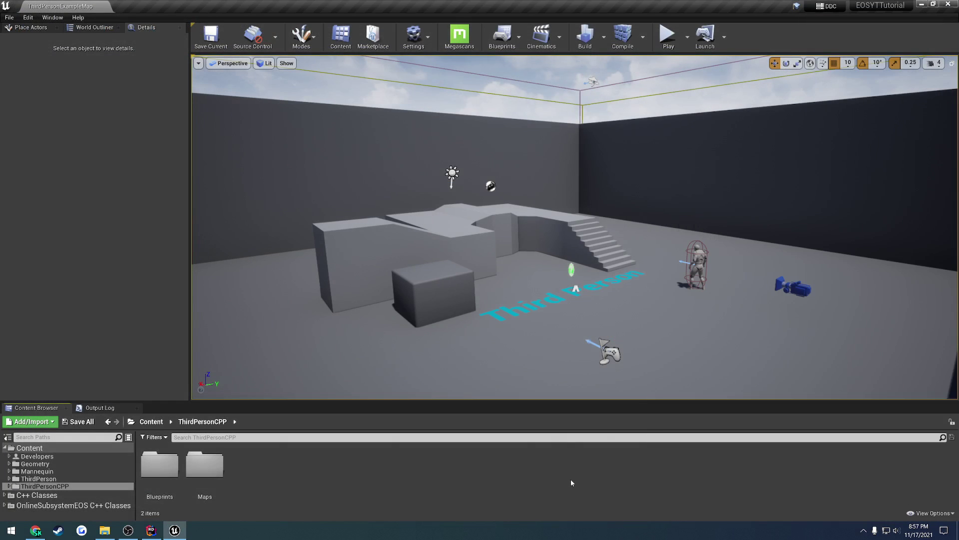